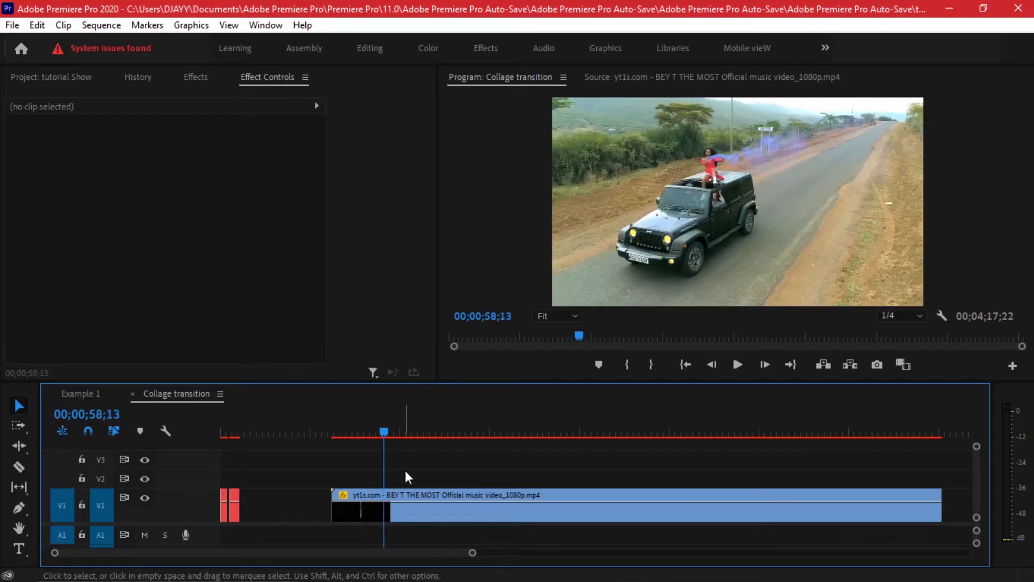
Export the sequence frame at 00;01;02;25 to the desktop as a PNG still named 010.
drag(386, 428, 400, 426)
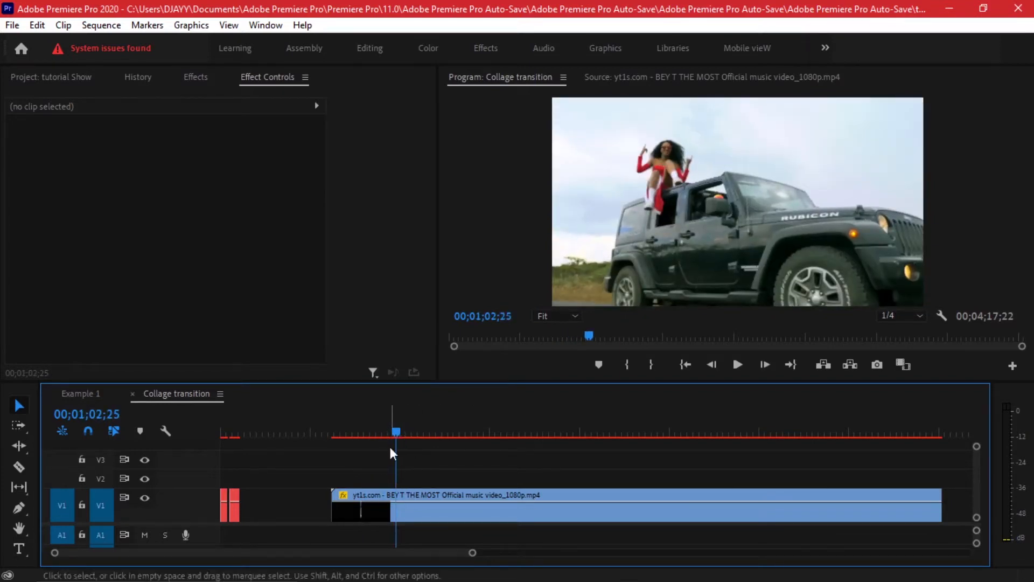
click(876, 365)
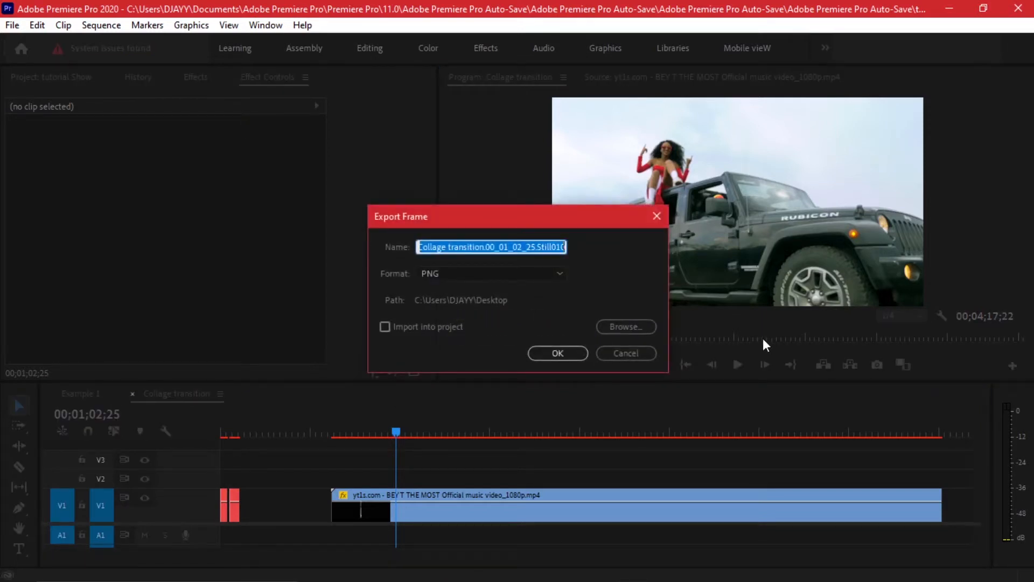
key(BackSpace)
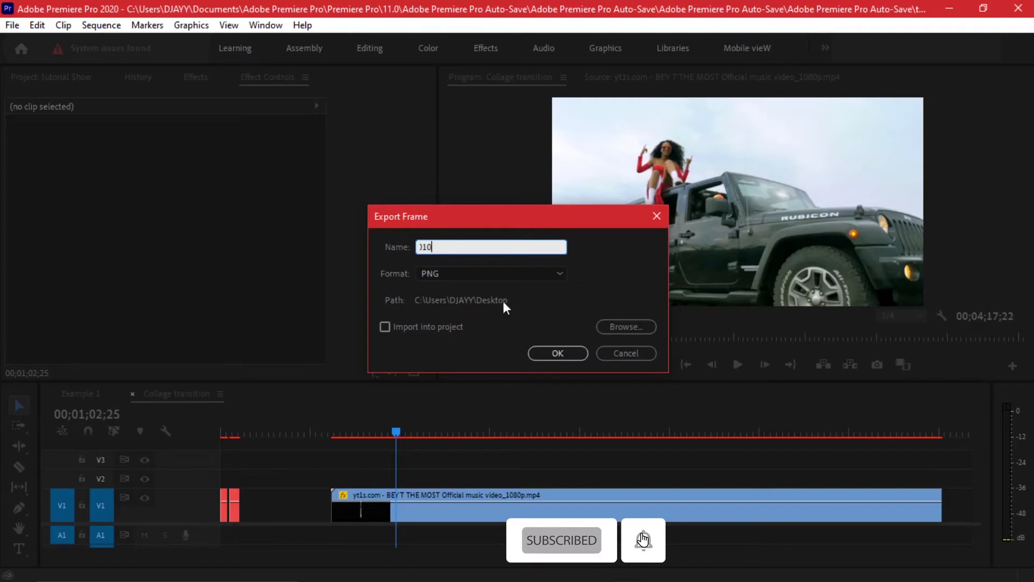
click(556, 355)
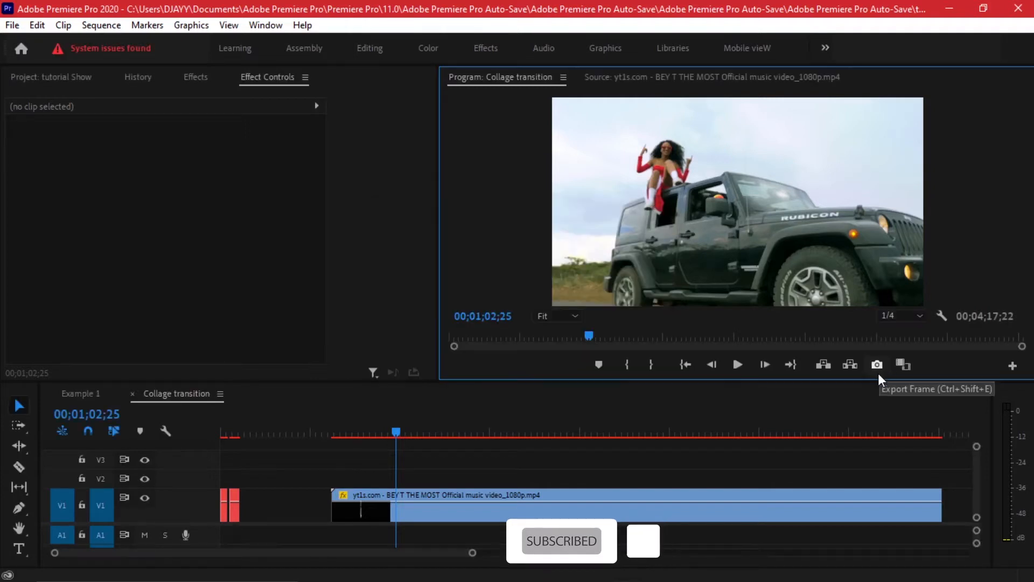
Look up the Export Frame control among the Program monitor's available transport buttons.
click(1012, 366)
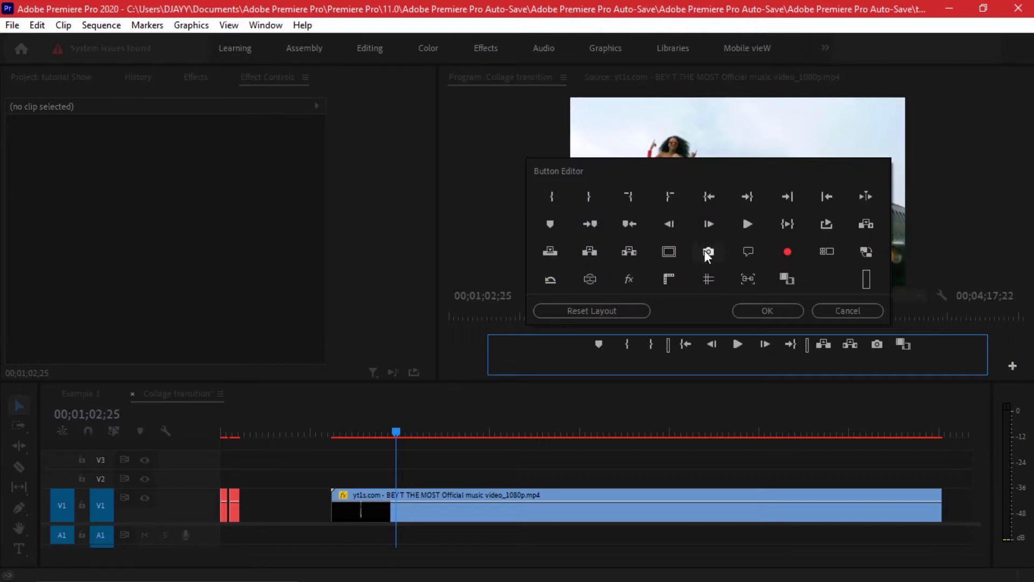
click(776, 307)
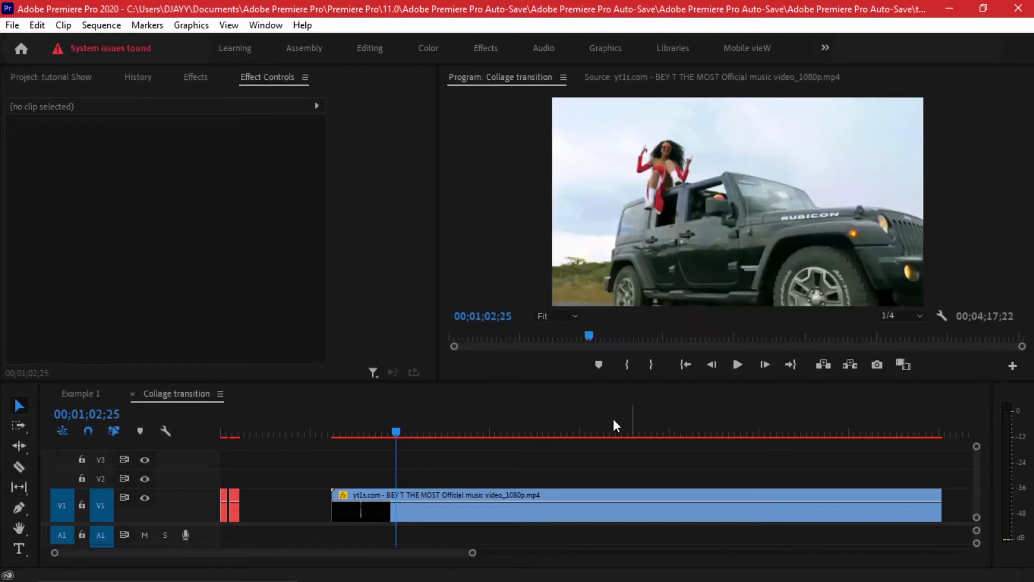
Delete the long BEY T THE MOST source video clip from track V1 of the Collage transition sequence.
scroll(406, 470, down, 4)
scroll(315, 483, up, 3)
scroll(315, 483, up, 2)
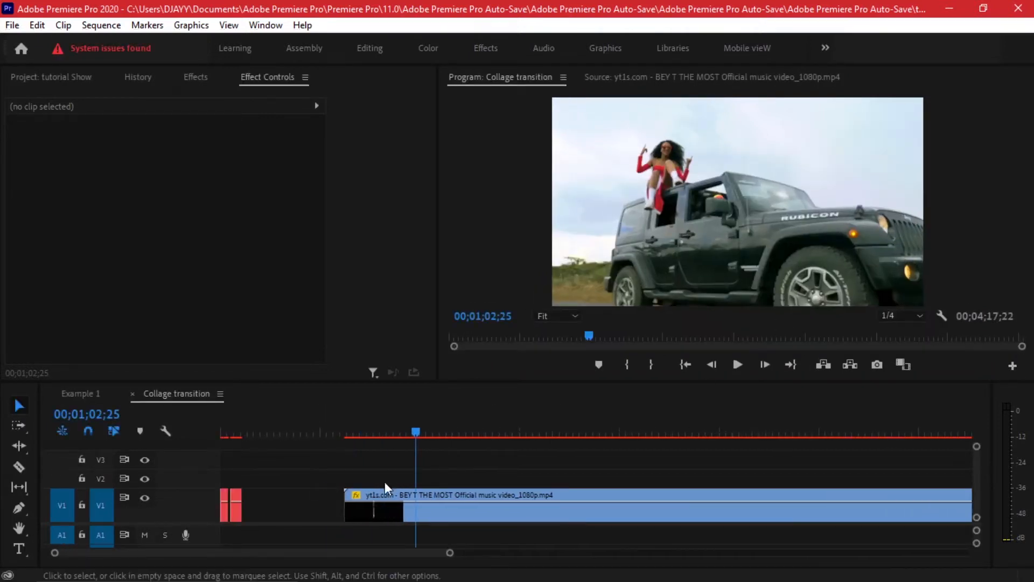
scroll(389, 483, up, 3)
click(518, 496)
key(Delete)
scroll(234, 457, up, 2)
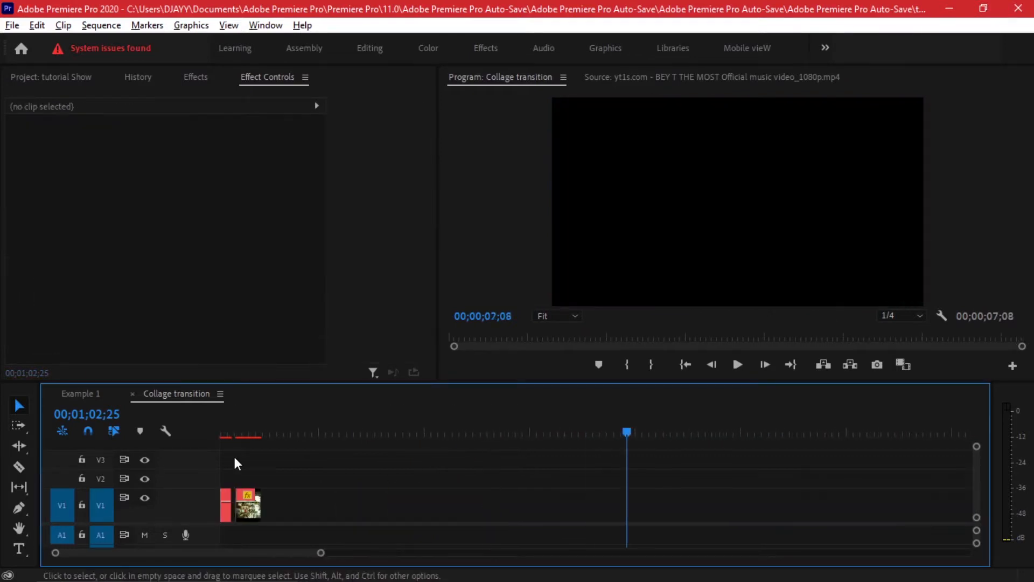
scroll(328, 480, up, 3)
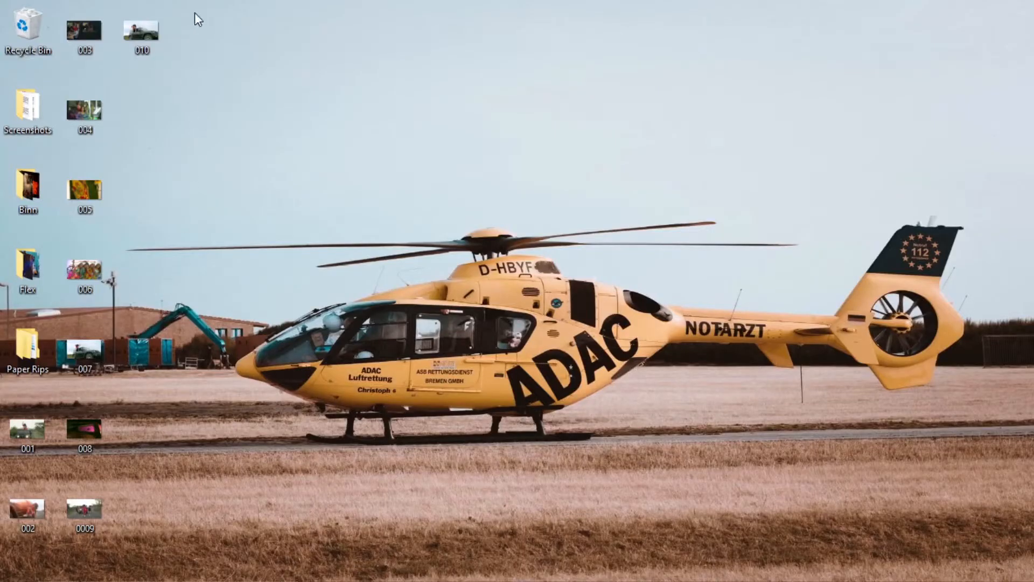
Gather the exported still images from the desktop into the Frames folder.
drag(201, 2, 76, 498)
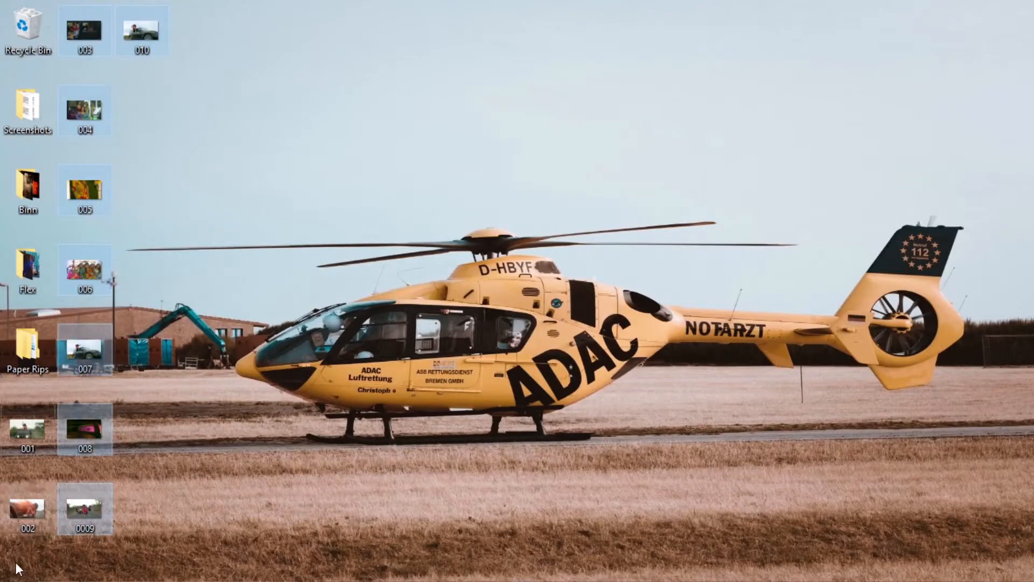
right_click(99, 425)
click(83, 477)
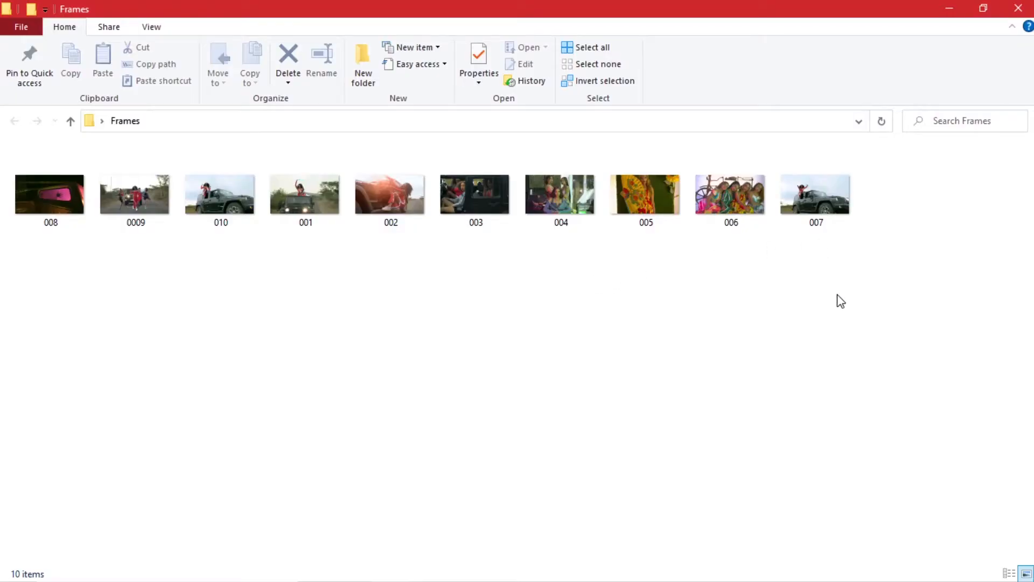
drag(846, 265, 159, 205)
click(330, 280)
click(390, 208)
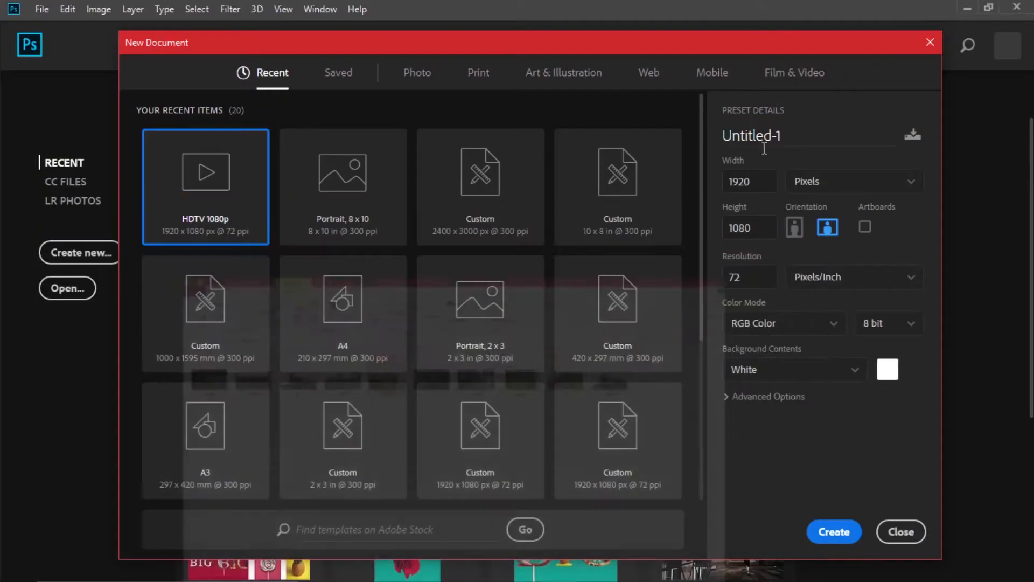
Switch to Photoshop and create a new HDTV 1080p document, 1920 x 1080 px at 72 ppi with white background.
click(949, 8)
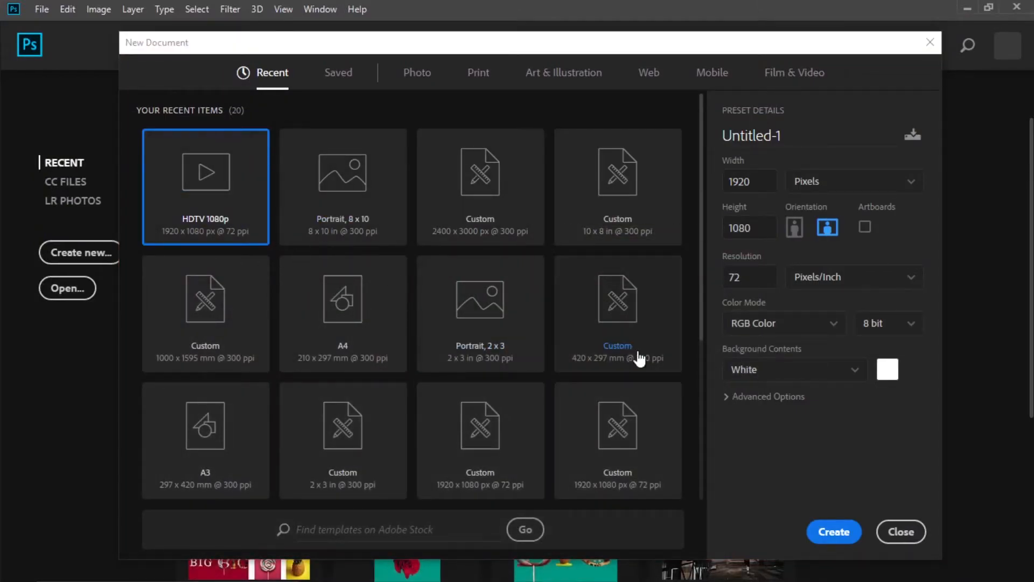
click(834, 531)
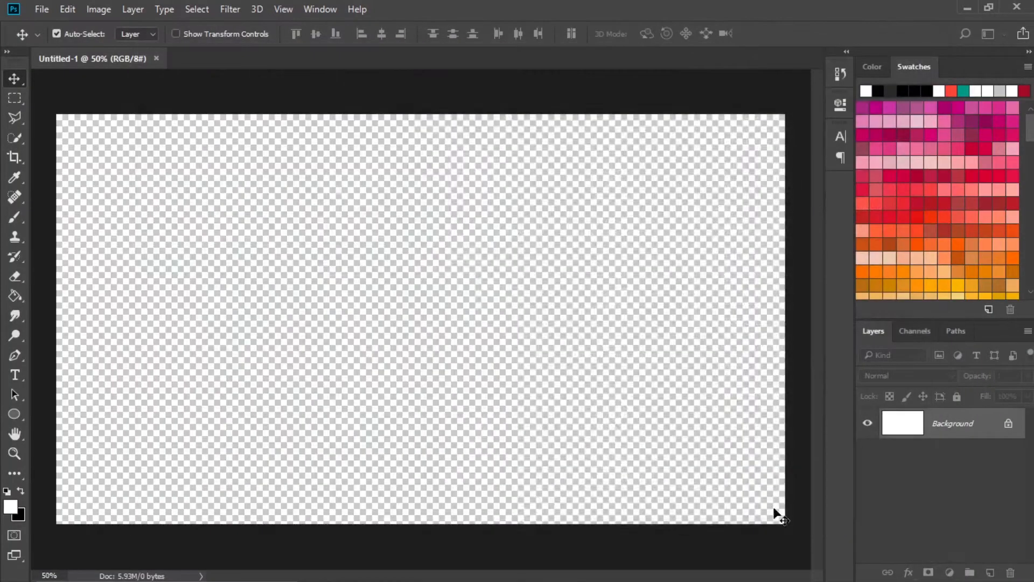
Place frame 008 from the Frames folder into the new document so it fills the canvas.
key(alt+Tab)
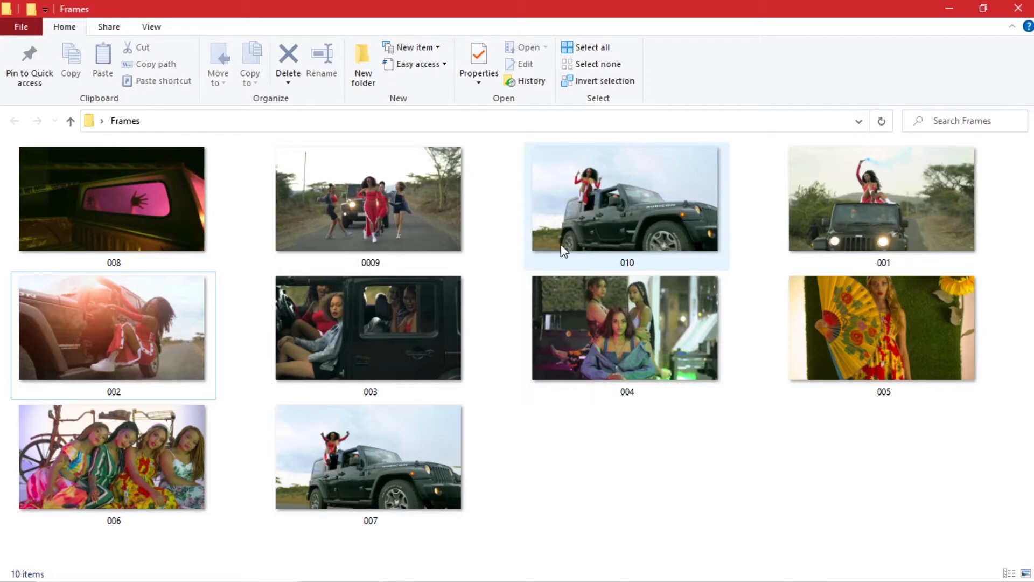
click(133, 198)
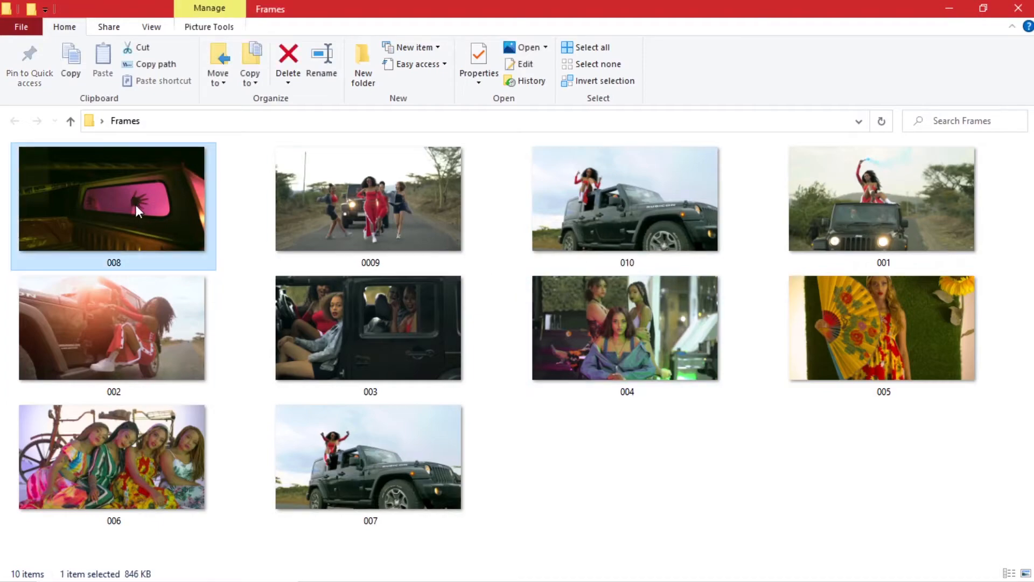
drag(92, 193, 423, 259)
click(518, 34)
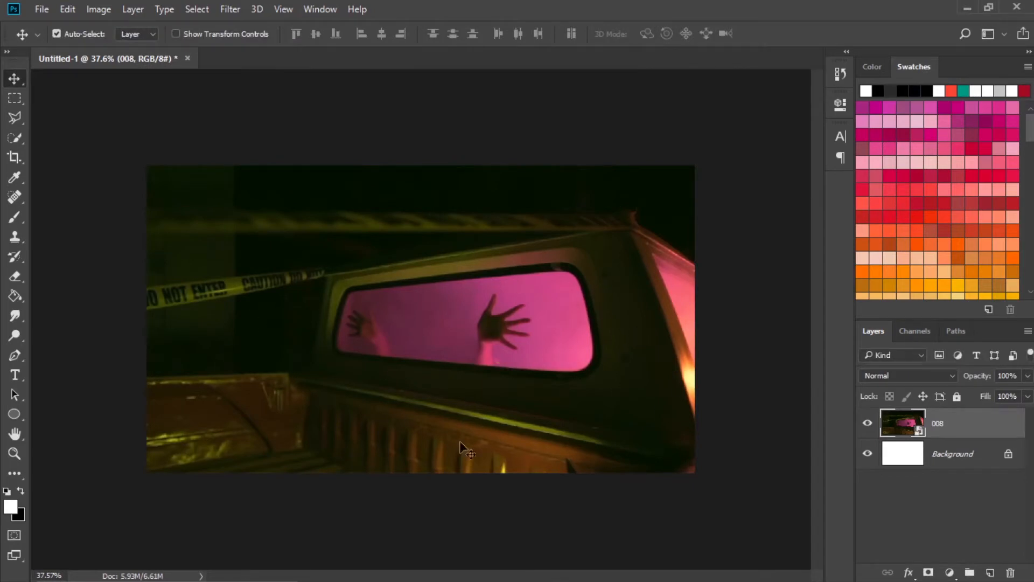
Compare the canvas with layer 008 hidden and shown, and unlock the Background layer.
click(866, 424)
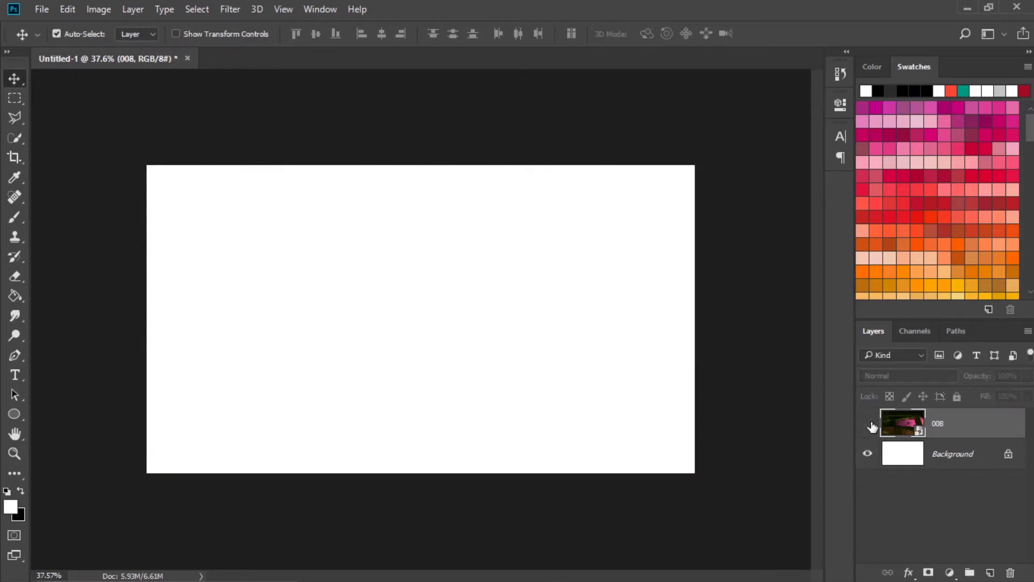
click(867, 424)
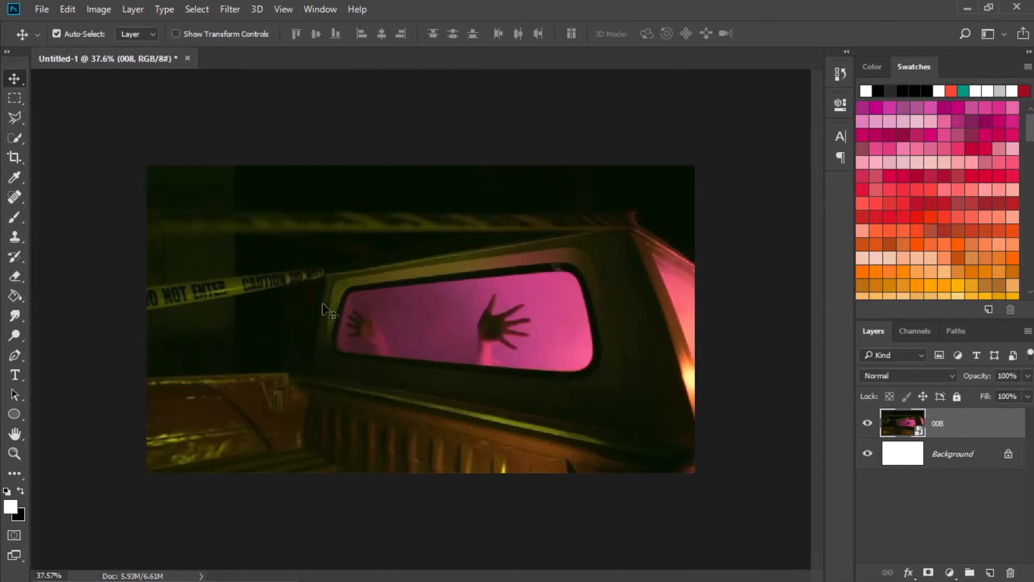
click(1008, 455)
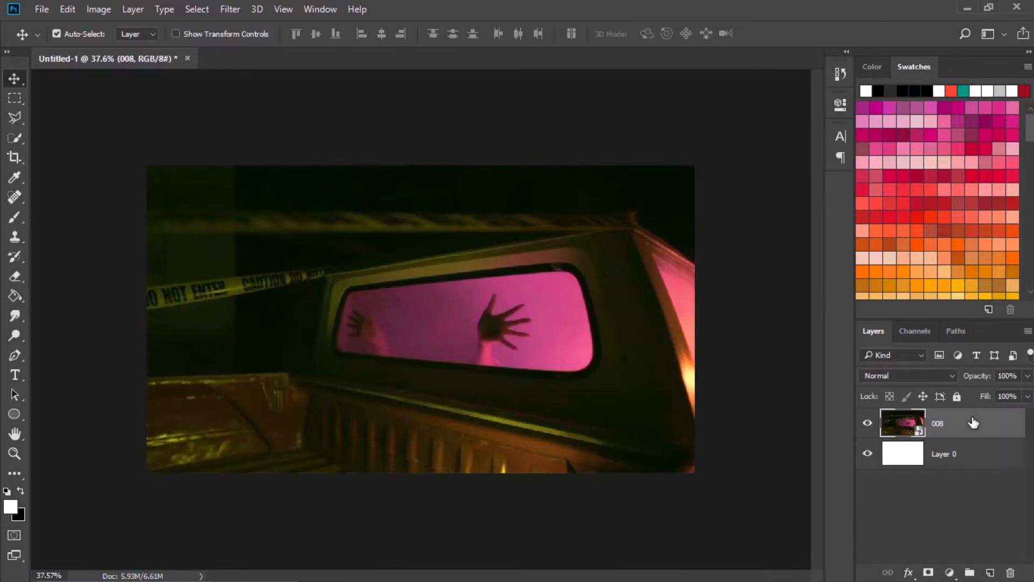
Apply an Add Noise filter with Uniform distribution and a reduced amount to layer 008.
click(948, 573)
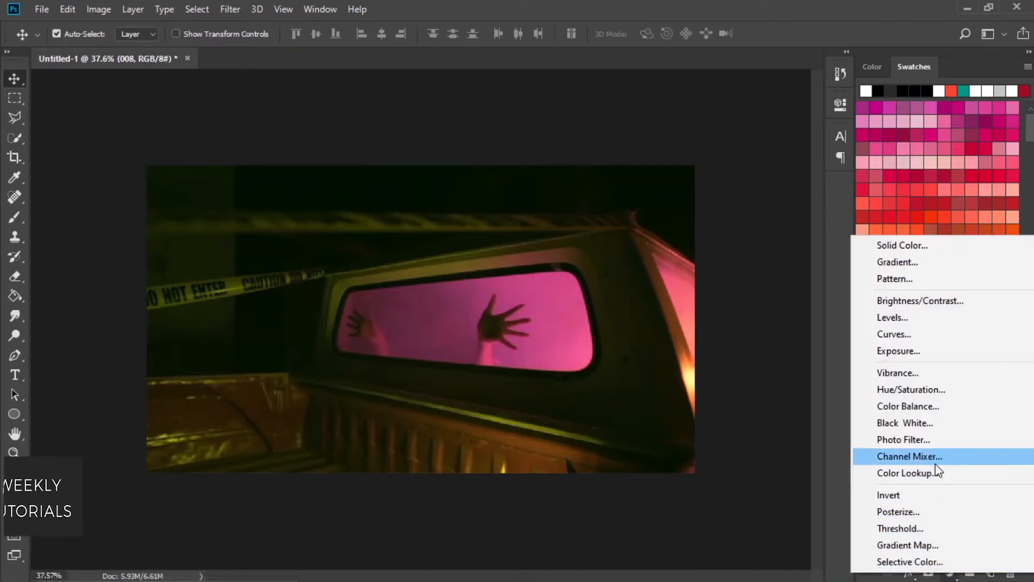
click(939, 394)
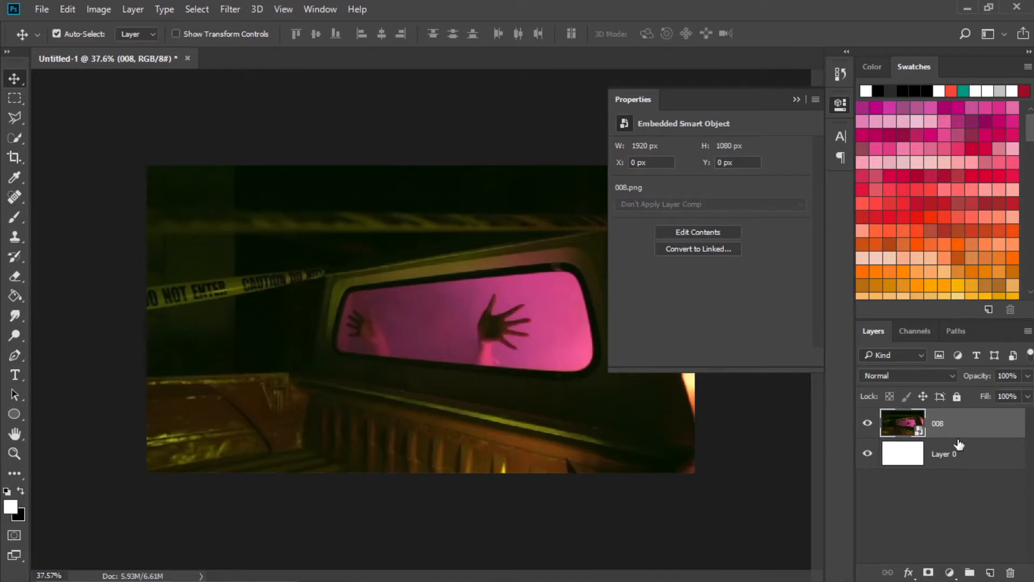
click(197, 9)
mouse_move(230, 9)
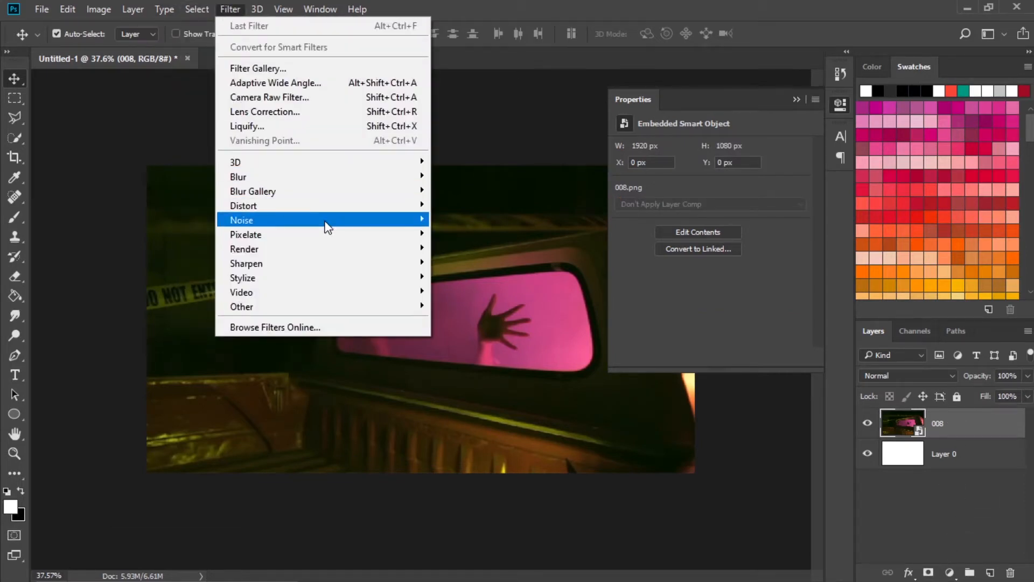
mouse_move(325, 220)
click(464, 218)
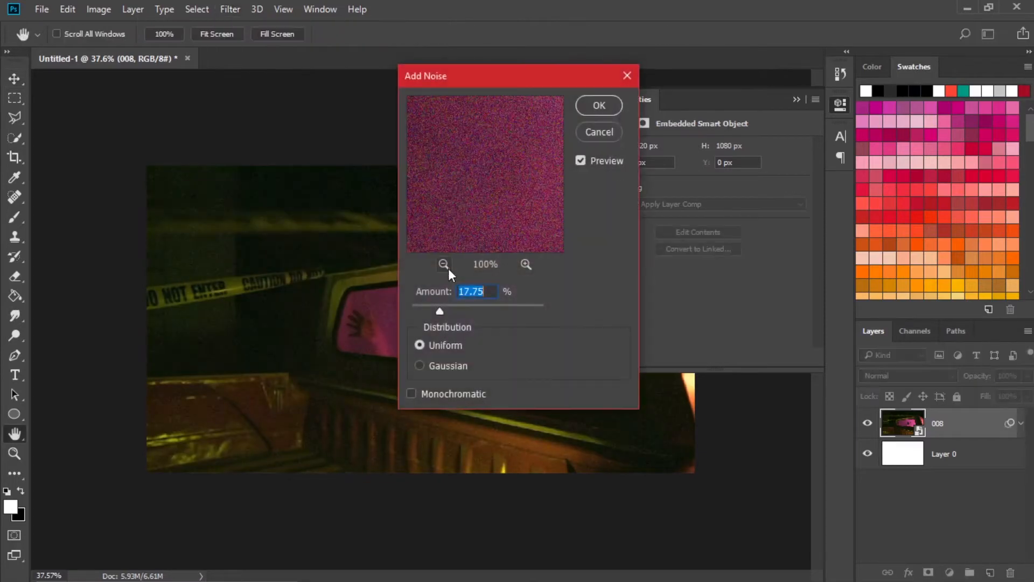
drag(434, 311, 420, 306)
click(599, 105)
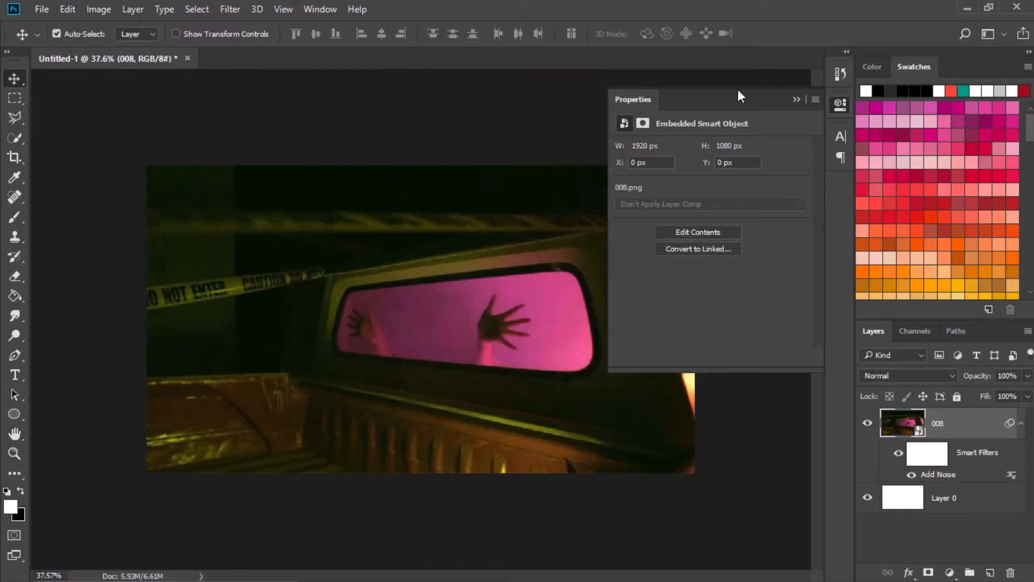
click(795, 101)
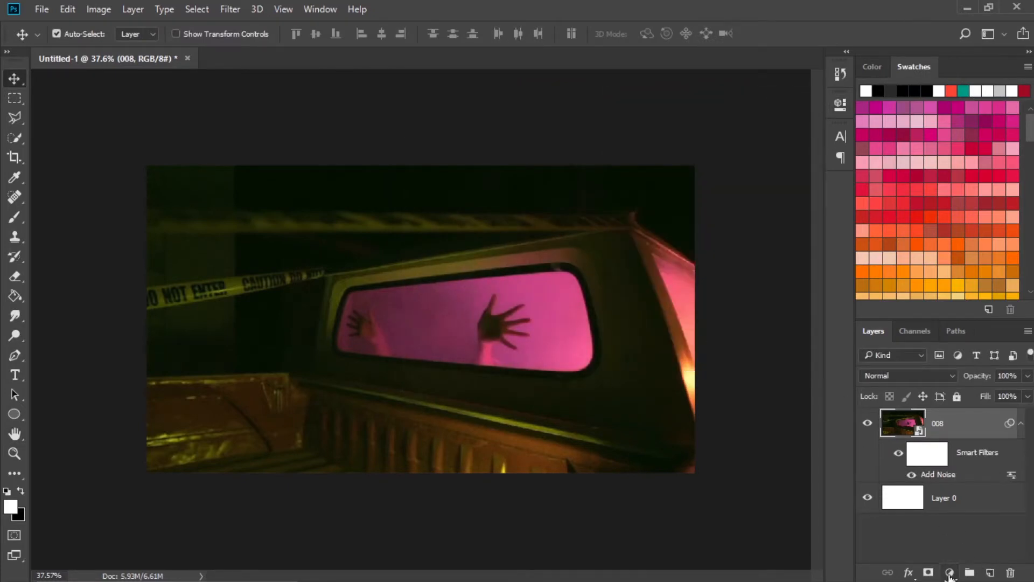
Add a Photo Filter adjustment layer above layer 008 and set its filter to Cooling Filter (80).
click(949, 573)
click(941, 437)
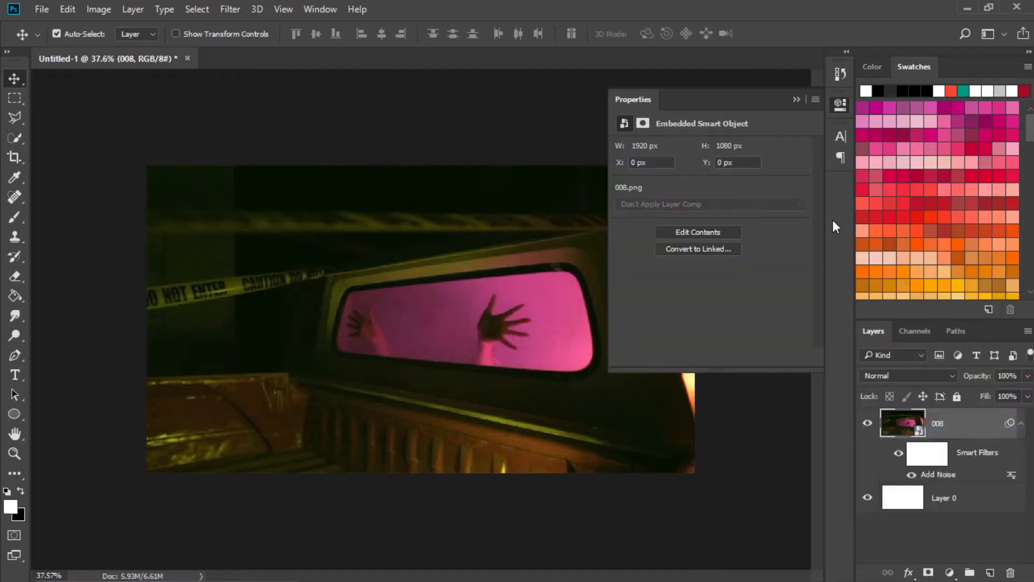
click(721, 148)
click(722, 202)
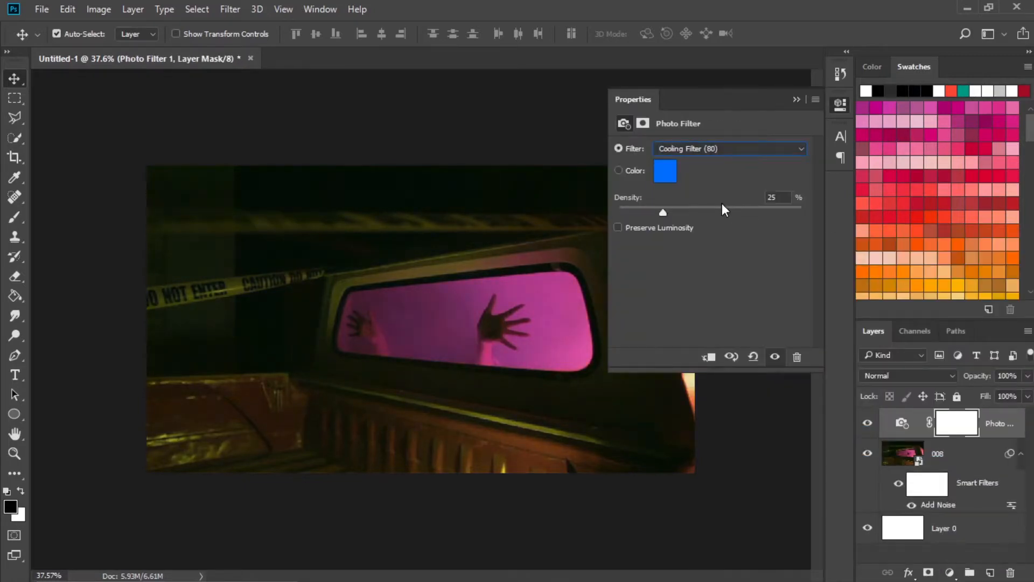
Try the Yellow, Sepia, Deep Emerald and Orange presets on the Photo Filter adjustment layer.
click(741, 151)
click(695, 264)
click(722, 148)
click(695, 332)
click(756, 154)
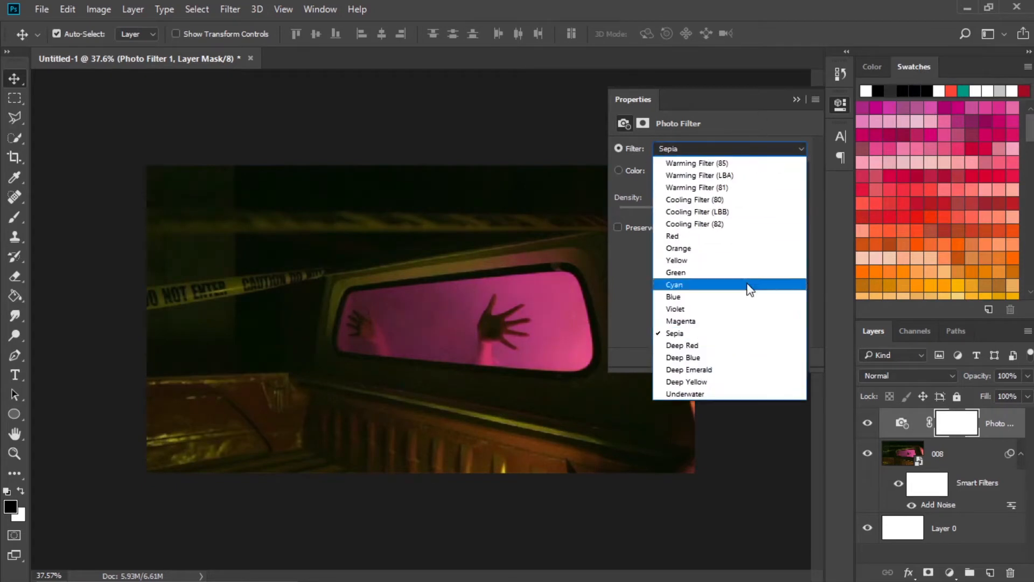
click(747, 365)
click(758, 154)
click(688, 248)
Set the Photo Filter adjustment layer's filter to Yellow and close its settings.
click(713, 153)
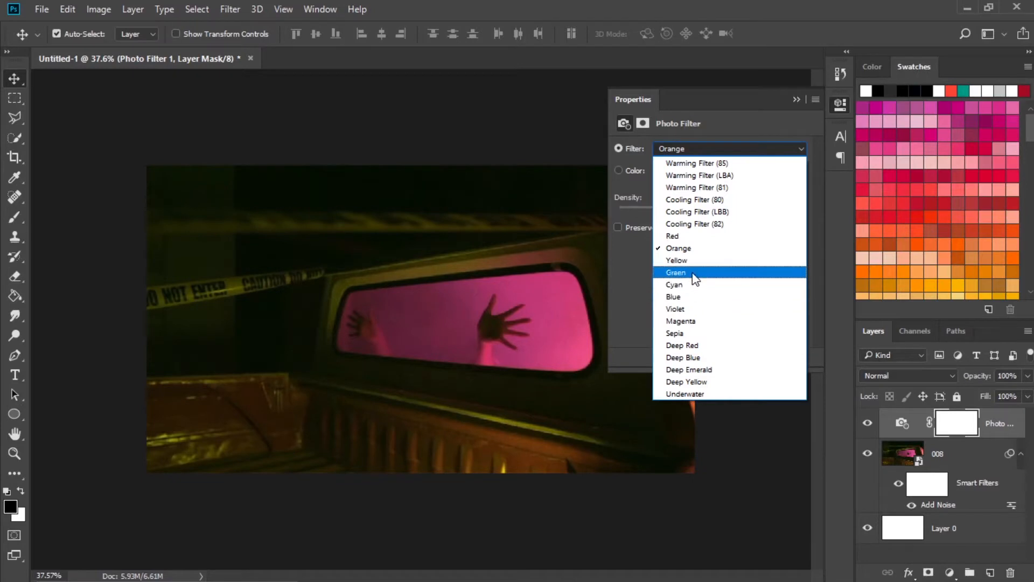
click(695, 261)
click(795, 99)
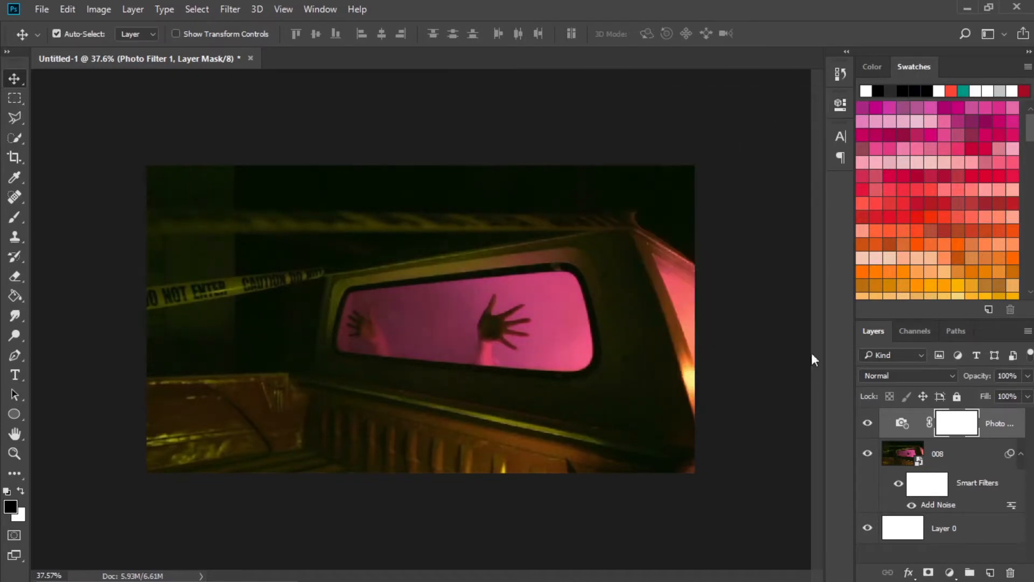
Merge the Photo Filter adjustment layer and layer 008 into one layer.
shift+click(967, 461)
right_click(900, 428)
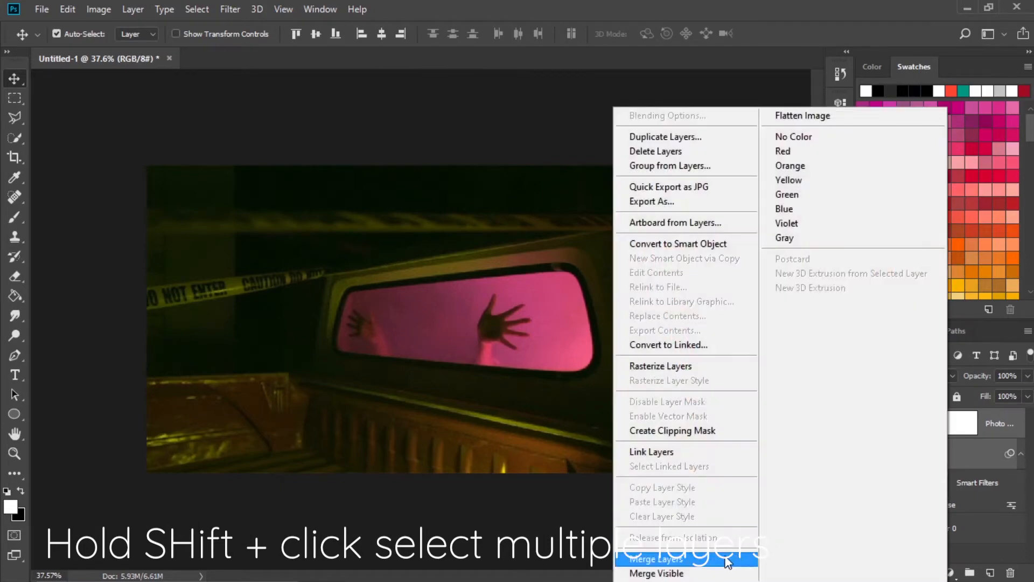
click(699, 560)
Rename the merged layer as Background.
double_click(948, 423)
text(Background)
key(Return)
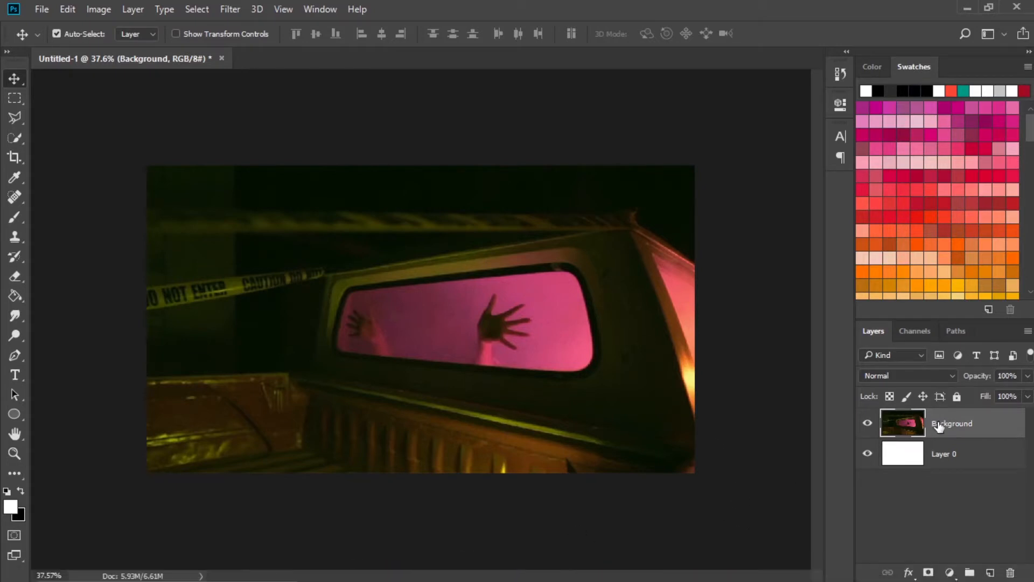
Place frame 0009 from the Frames folder into the document above the Background layer.
mouse_move(383, 567)
click(462, 496)
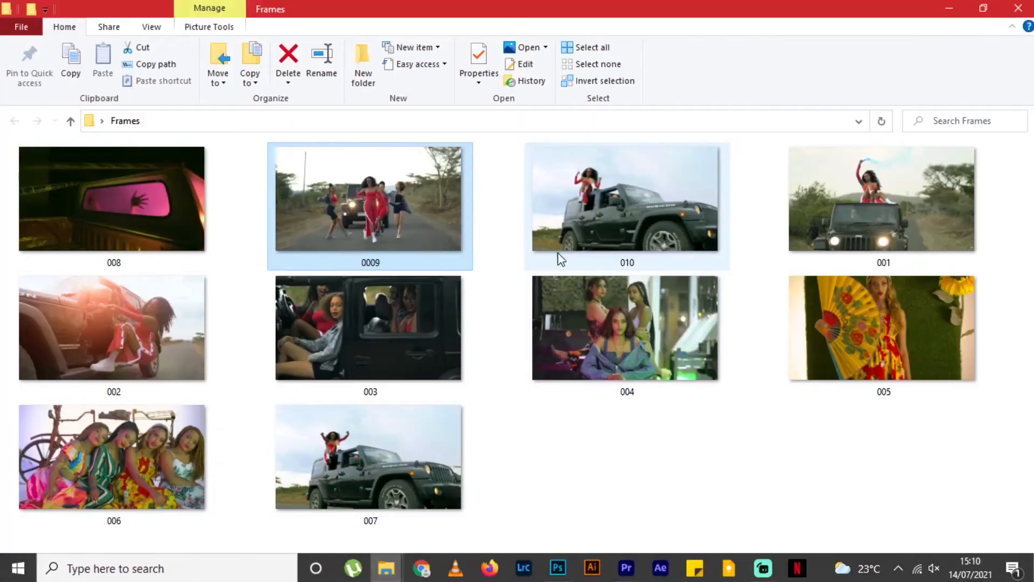
drag(329, 212, 560, 409)
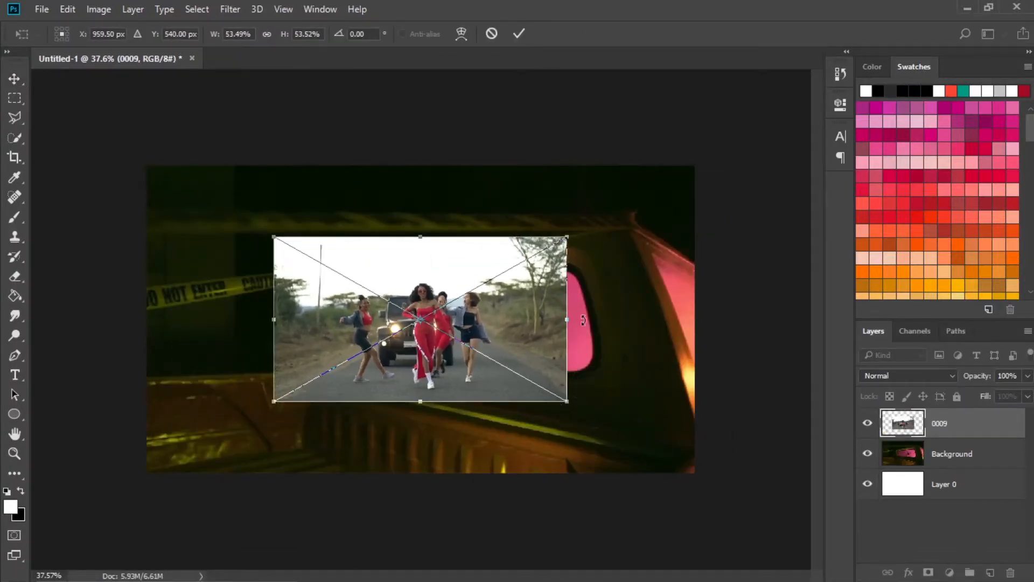
click(518, 34)
In File Explorer, open the DIY PAPER RIPS folder inside the Desktop's Paper Rips folder.
mouse_move(398, 569)
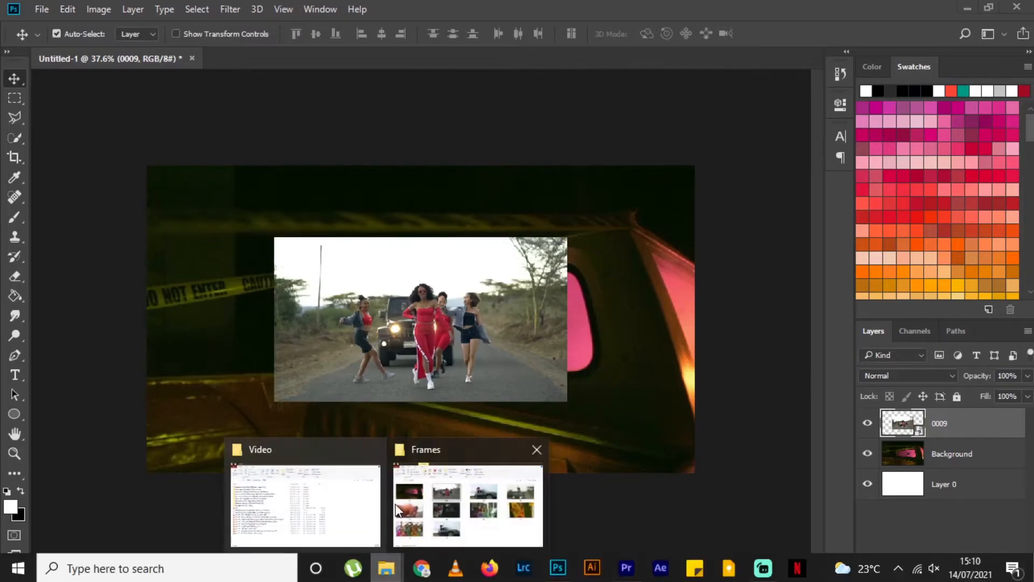
click(471, 501)
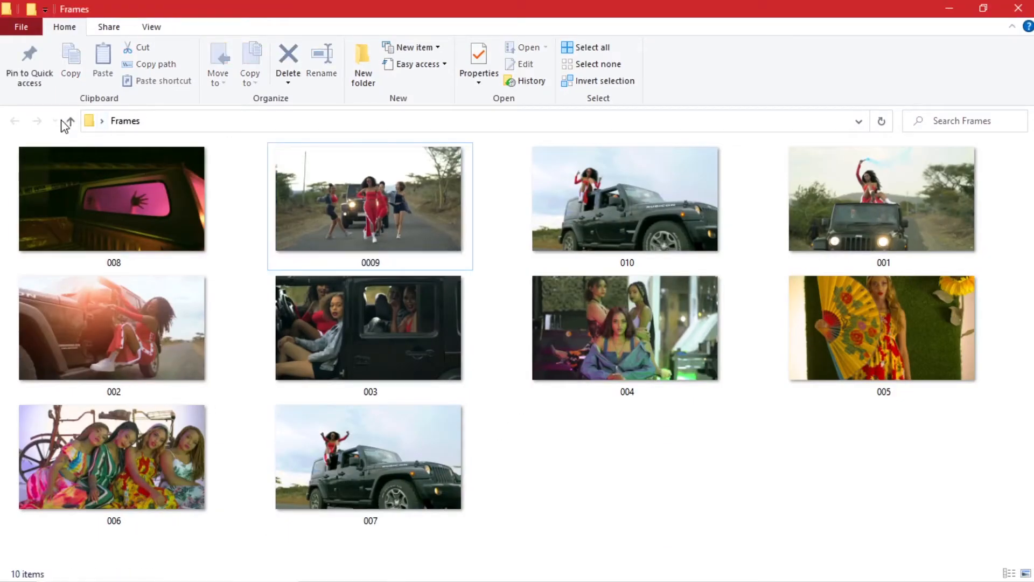
click(69, 121)
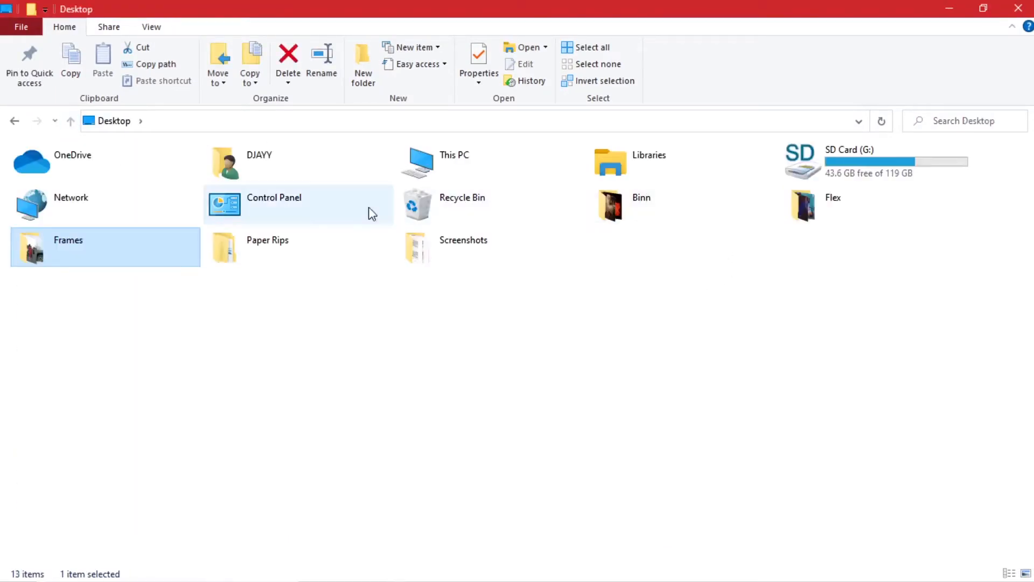
double_click(458, 174)
double_click(312, 199)
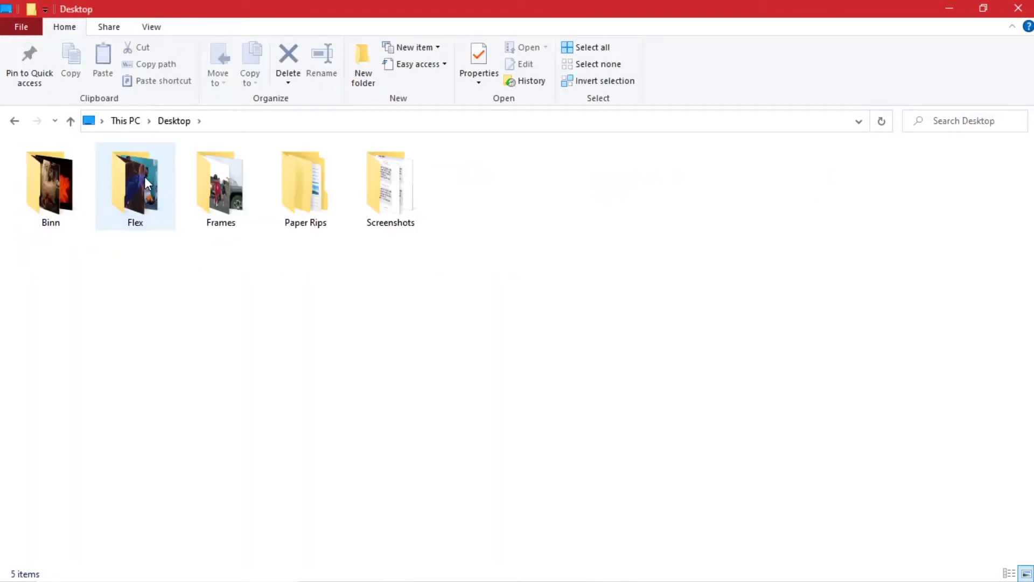
double_click(284, 176)
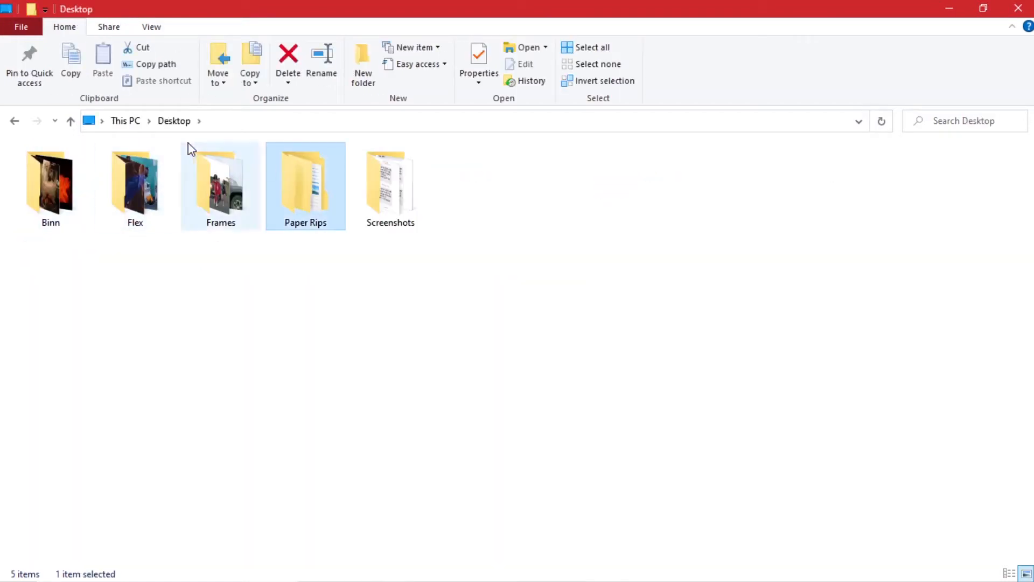
click(109, 170)
double_click(109, 170)
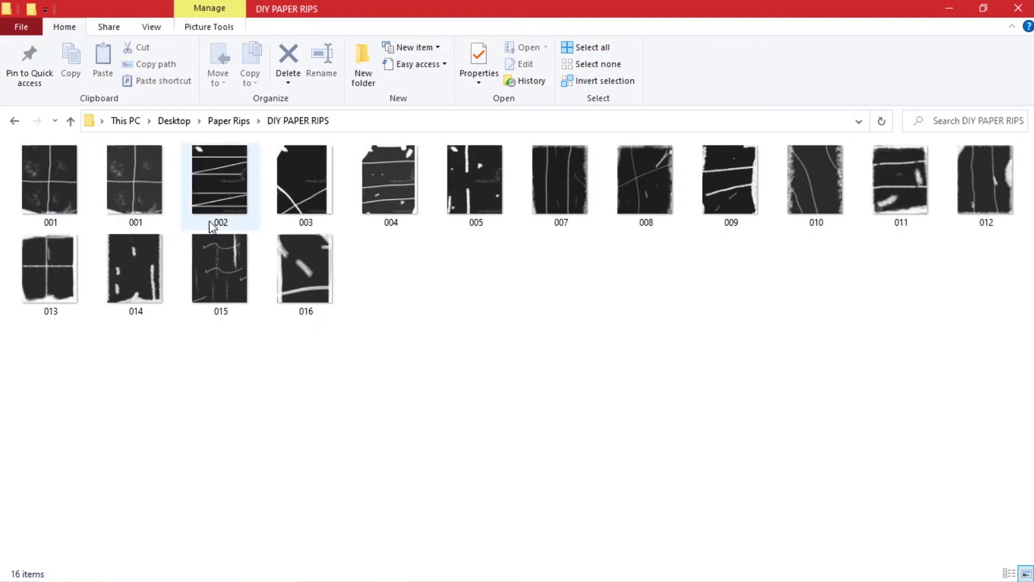
Place paper texture 013 into the document rotated about 89 degrees, and shrink it to sit over frame 0009.
drag(48, 269, 452, 322)
drag(553, 167, 598, 453)
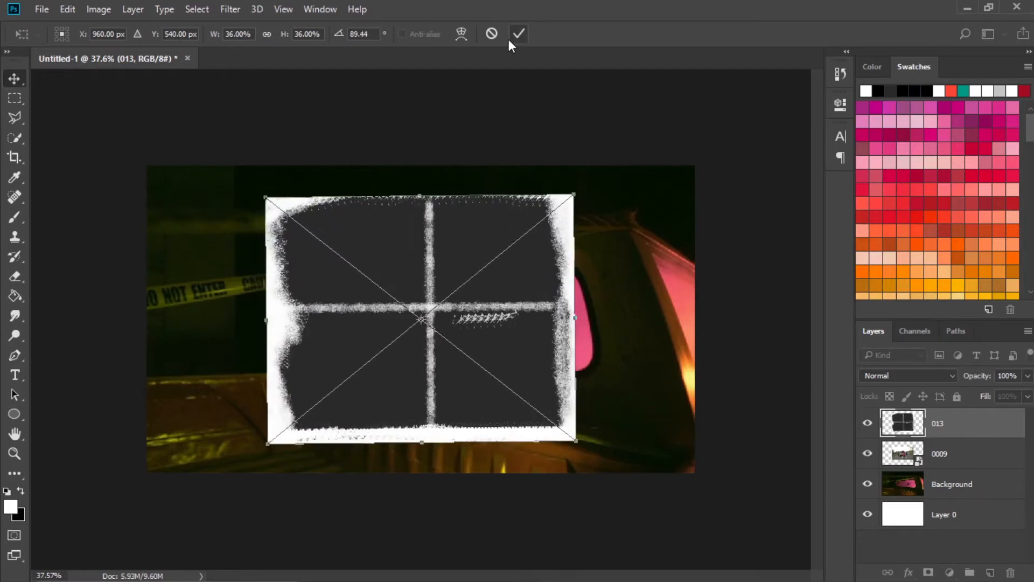
click(509, 40)
key(ctrl+t)
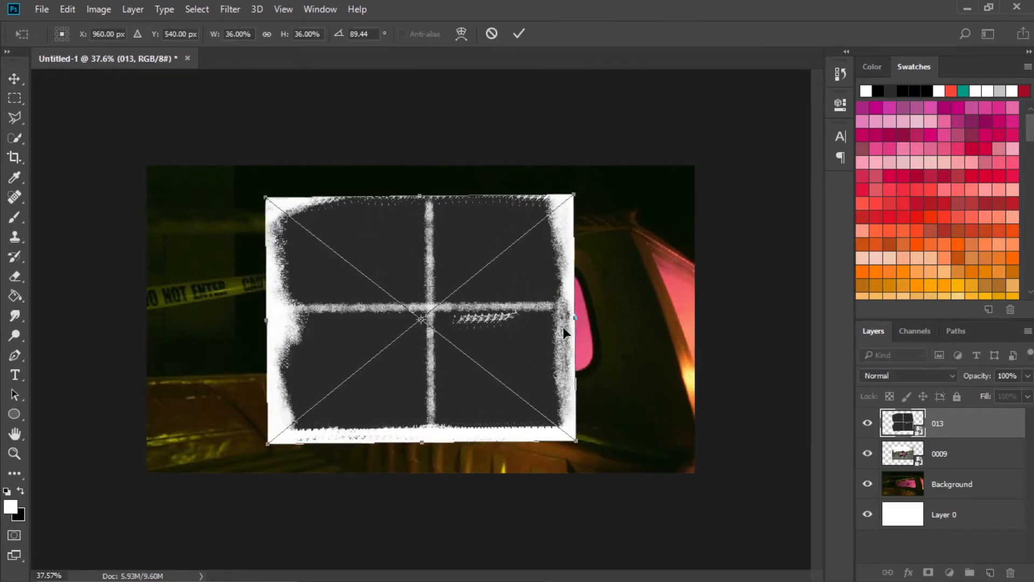
drag(578, 439, 556, 414)
key(Return)
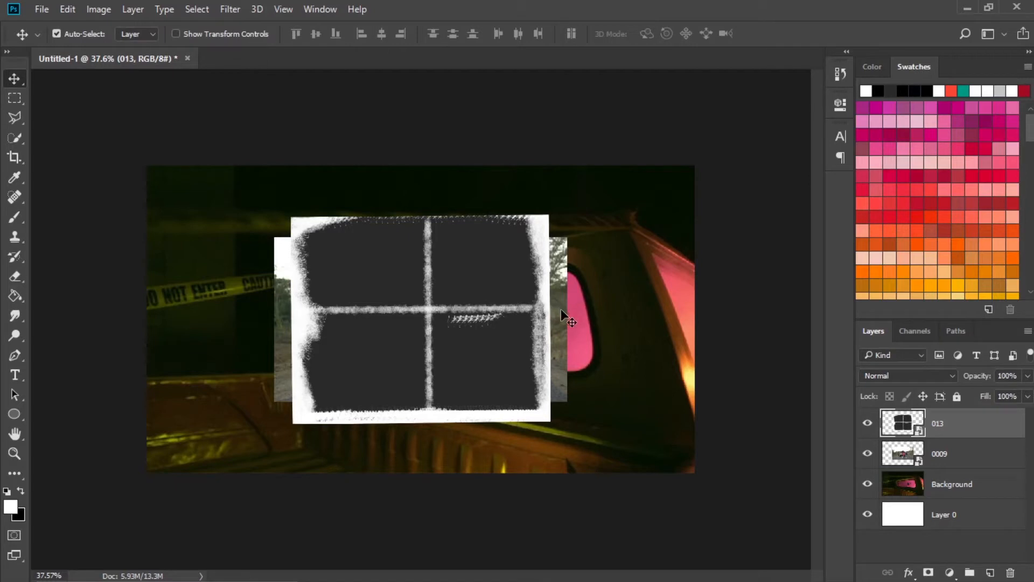
Move layer 0009 above paper layer 013 and clip it to that layer with a clipping mask.
click(907, 446)
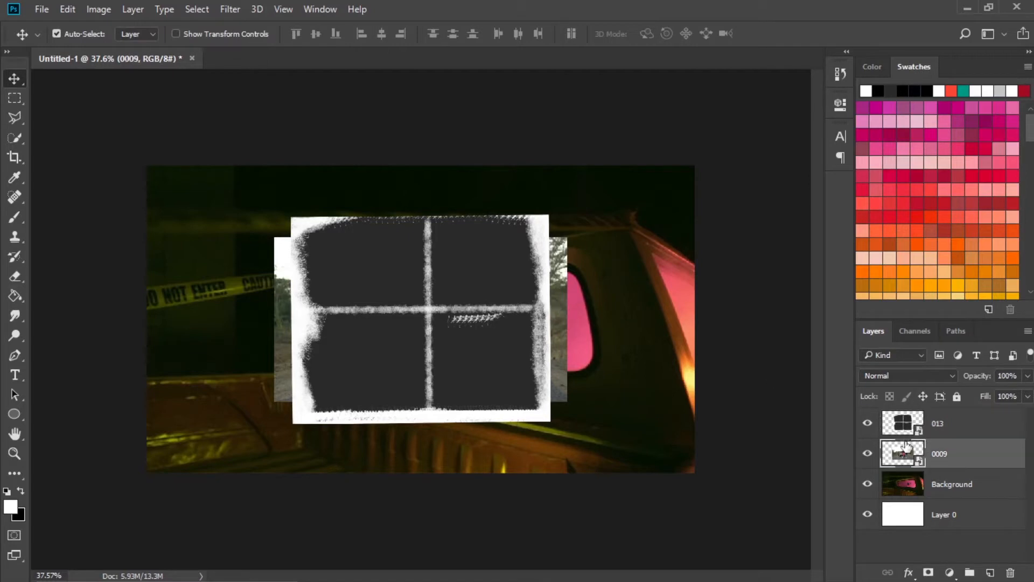
drag(969, 456, 954, 423)
click(967, 460)
click(961, 435)
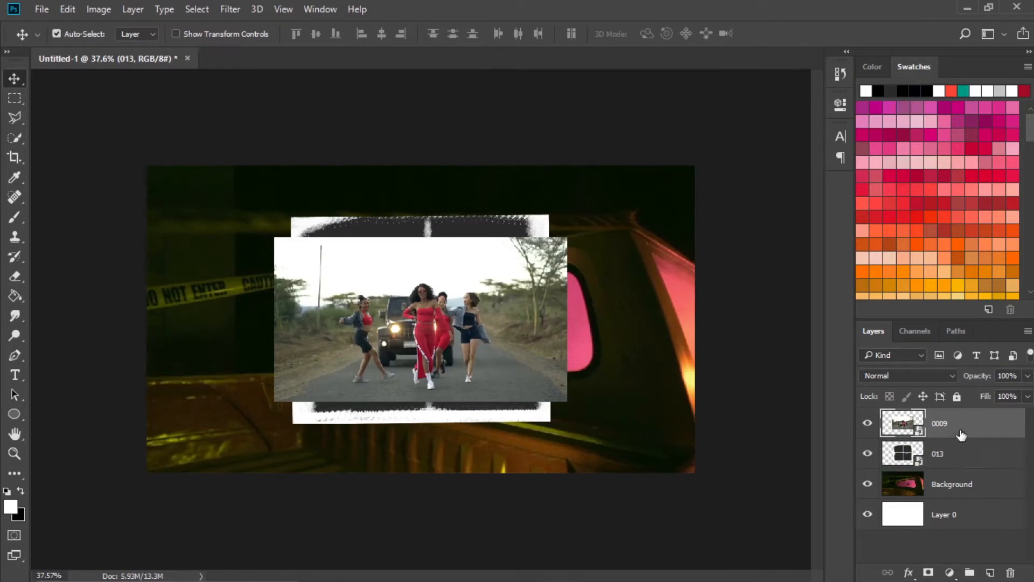
right_click(971, 435)
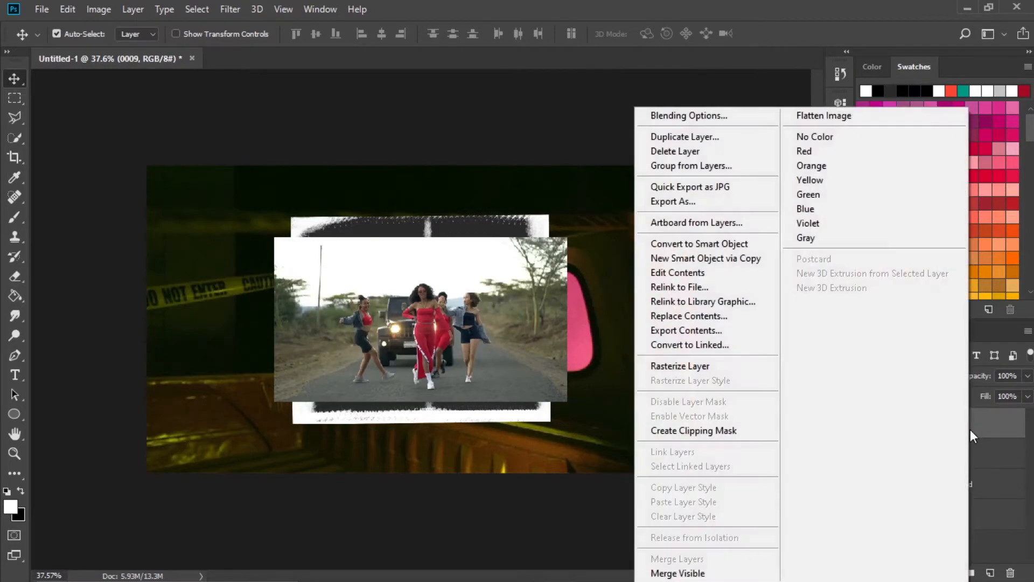
click(739, 430)
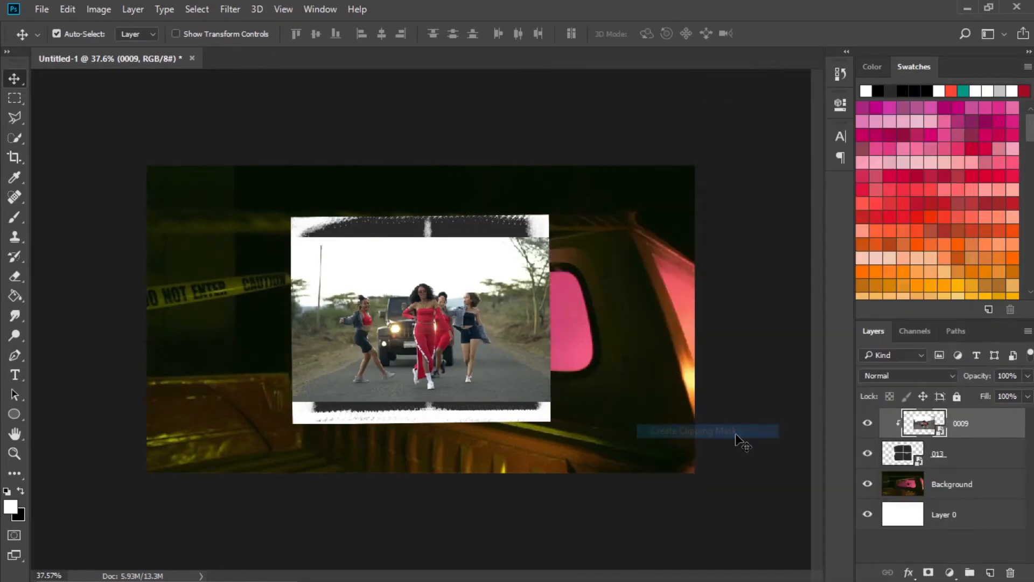
Enlarge and reposition the clipped 0009 image so that it covers the whole paper texture.
drag(388, 330, 436, 321)
key(ctrl+t)
drag(561, 411, 621, 456)
drag(553, 341, 554, 330)
click(516, 33)
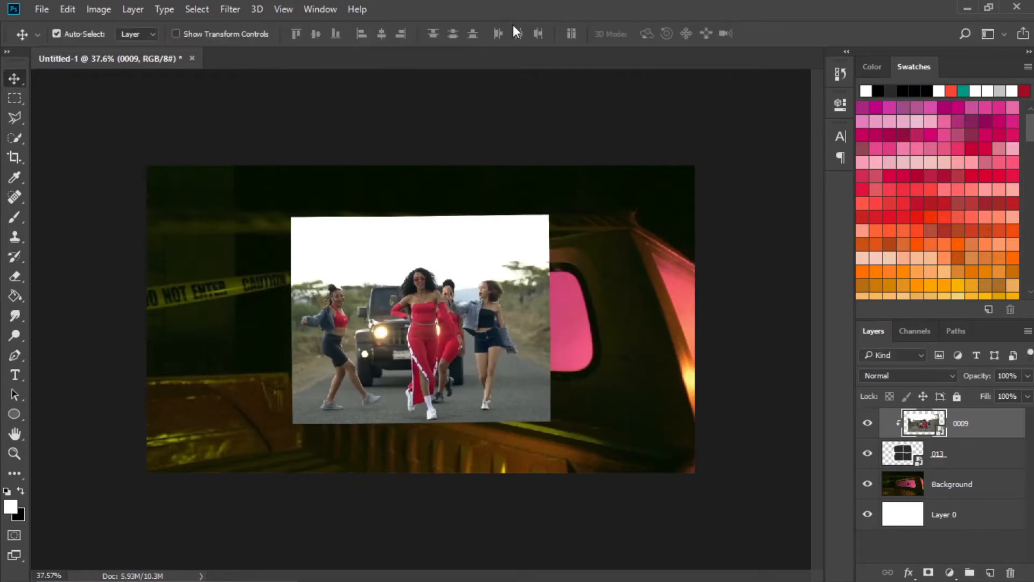
Set the blend mode of clipped layer 0009 to Screen so the paper texture shows through.
click(966, 425)
click(975, 455)
click(974, 428)
click(974, 454)
click(974, 430)
click(976, 456)
click(972, 429)
click(909, 377)
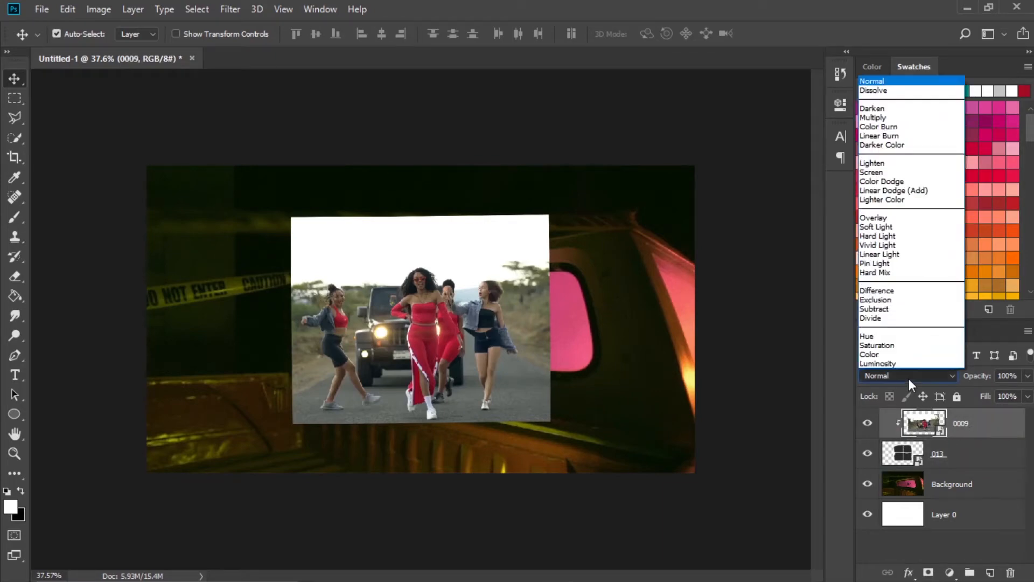
click(894, 169)
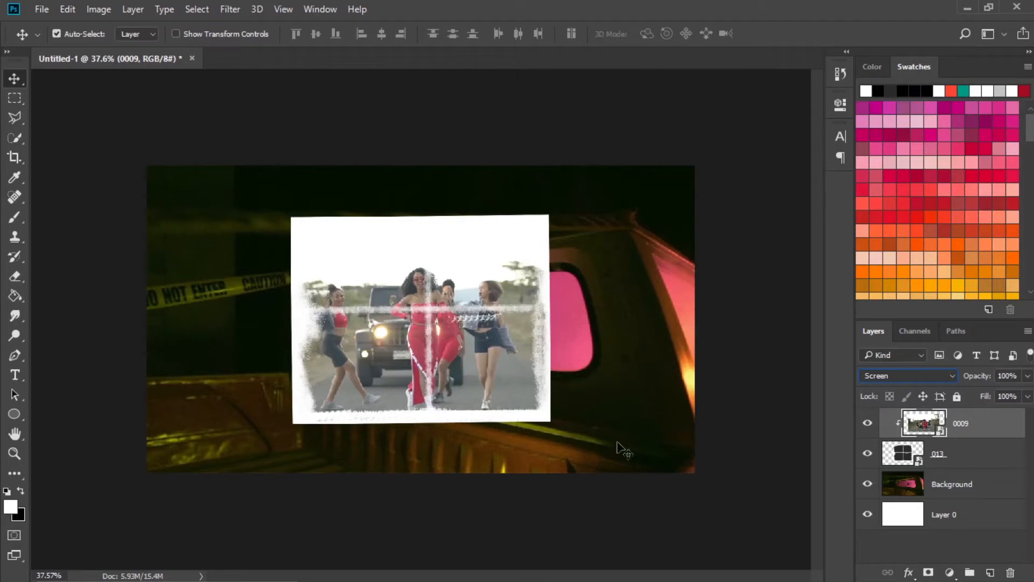
Merge layer 0009 and paper layer 013 into one layer.
shift+click(979, 451)
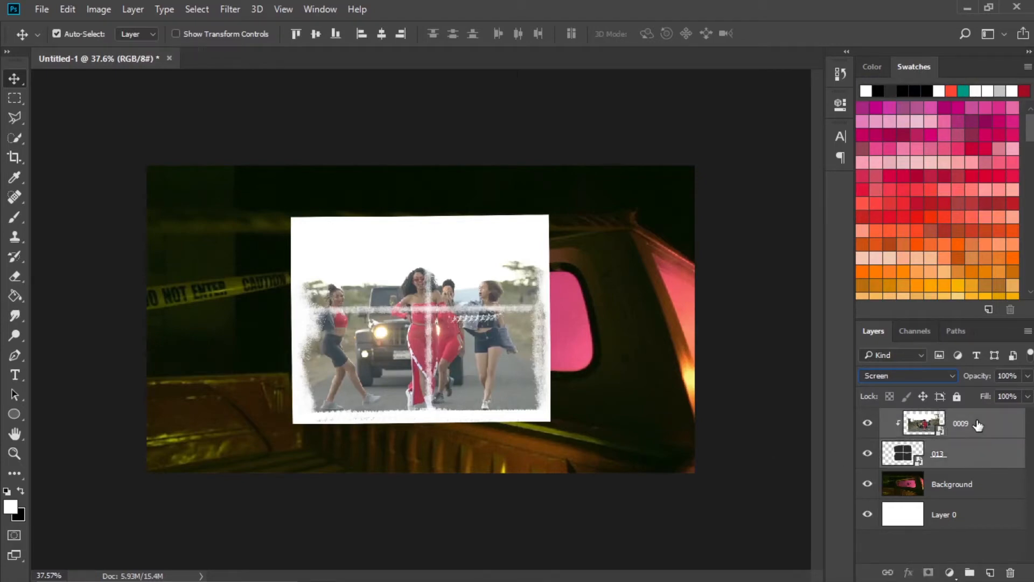
right_click(977, 426)
click(720, 556)
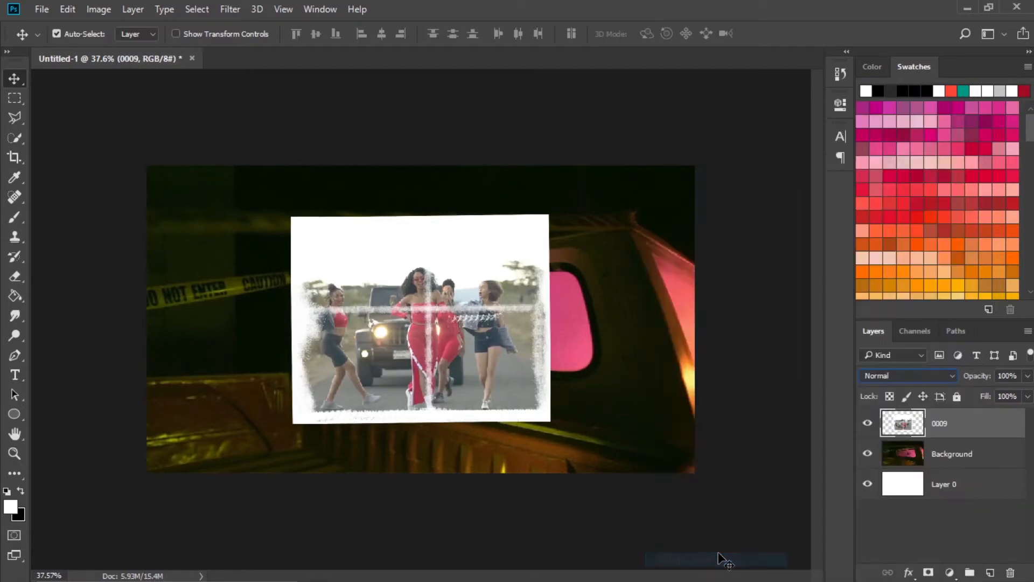
double_click(938, 424)
click(966, 449)
click(966, 426)
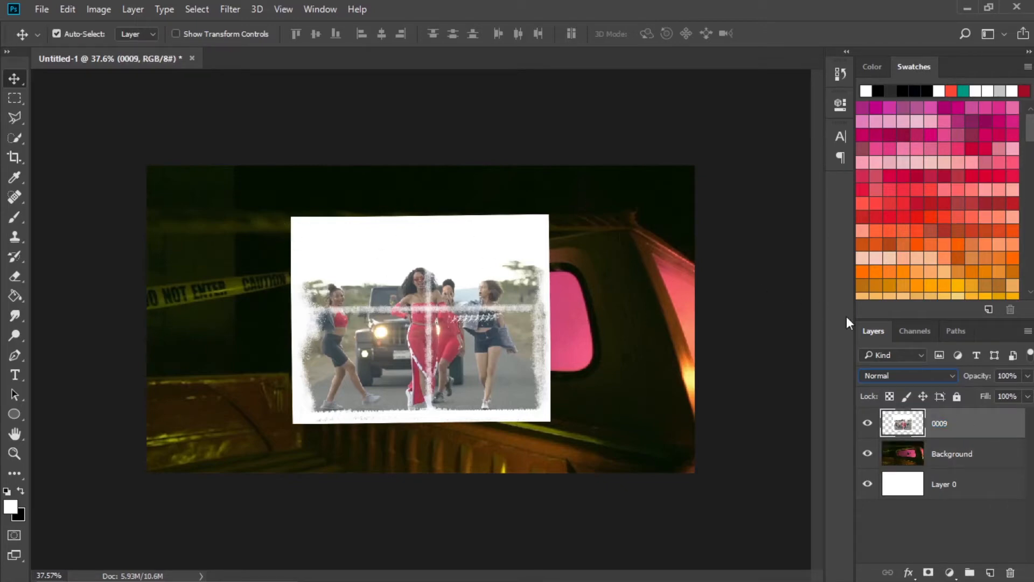
right_click(978, 435)
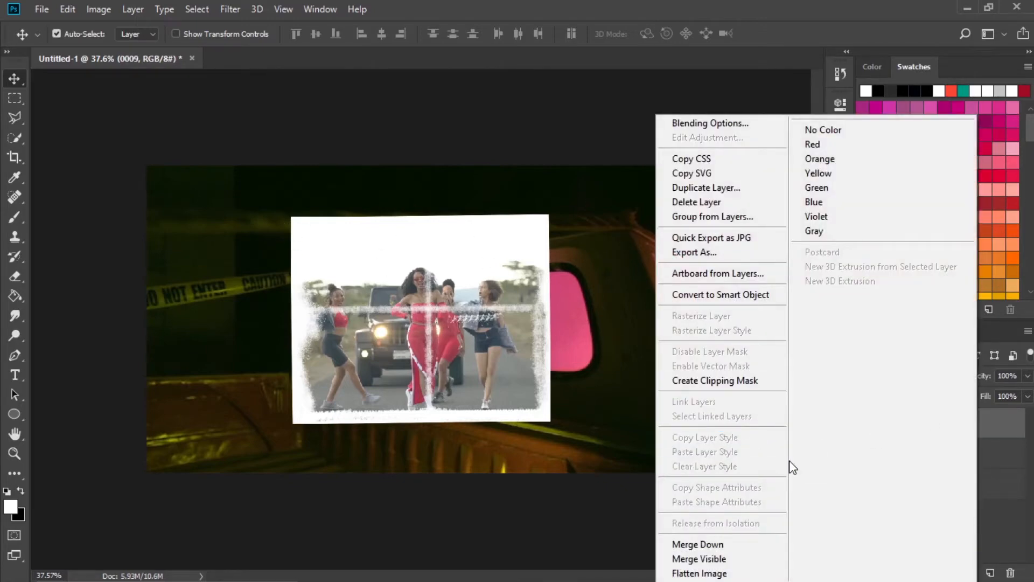
click(983, 430)
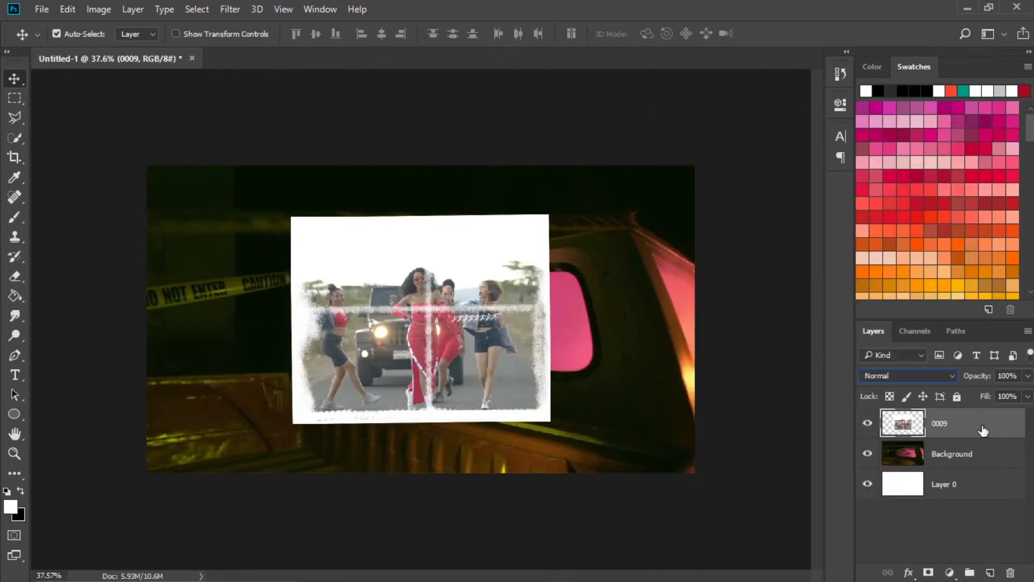
Delete the empty white strip along the top of the merged 0009 image using a rectangular selection, and deselect.
click(18, 98)
drag(634, 175, 216, 254)
key(Delete)
key(ctrl+d)
Move the 0009 image to the upper-right area of the canvas and scale it down there.
key(v)
drag(386, 324, 539, 279)
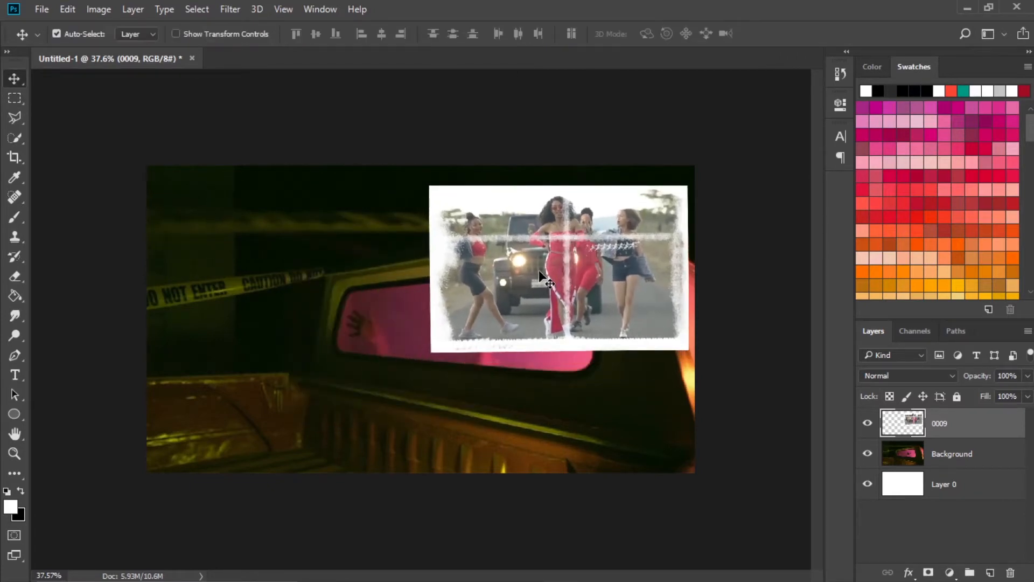
key(ctrl+t)
drag(427, 352, 478, 320)
drag(582, 262, 588, 268)
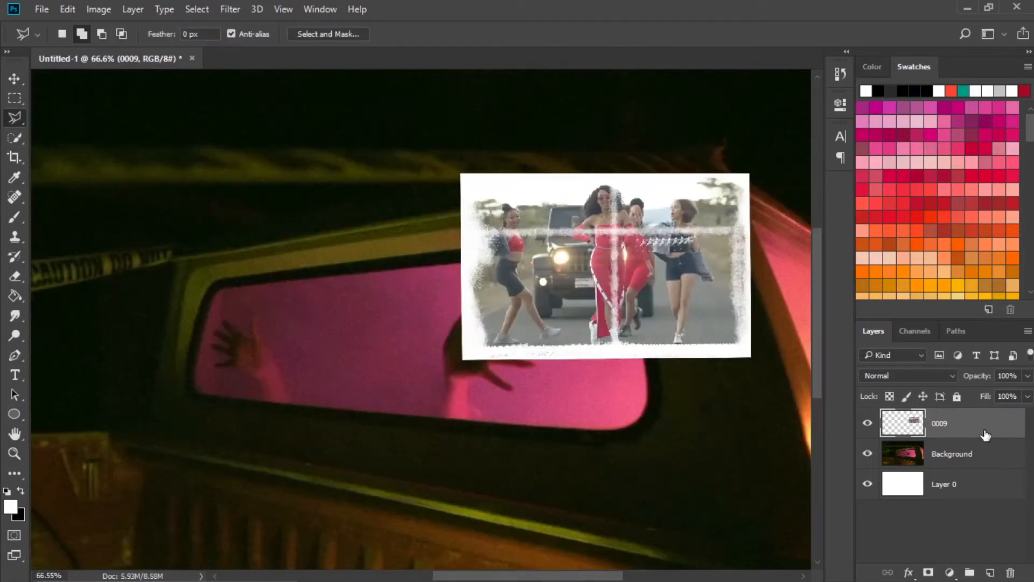
Select the right half of the 0009 image along its vertical crease with the Polygonal Lasso and copy it to a new layer.
right_click(18, 120)
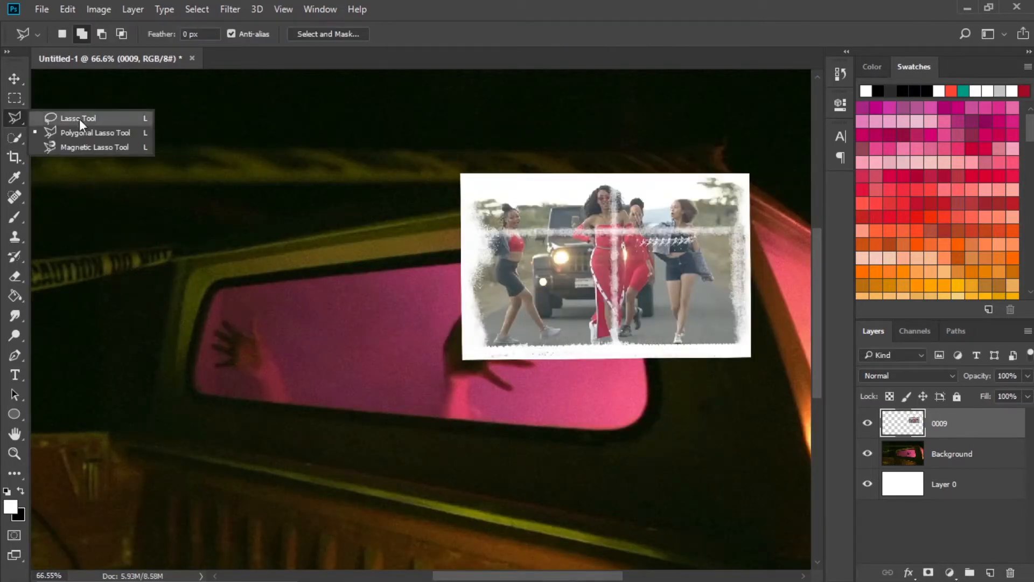
click(109, 131)
click(614, 167)
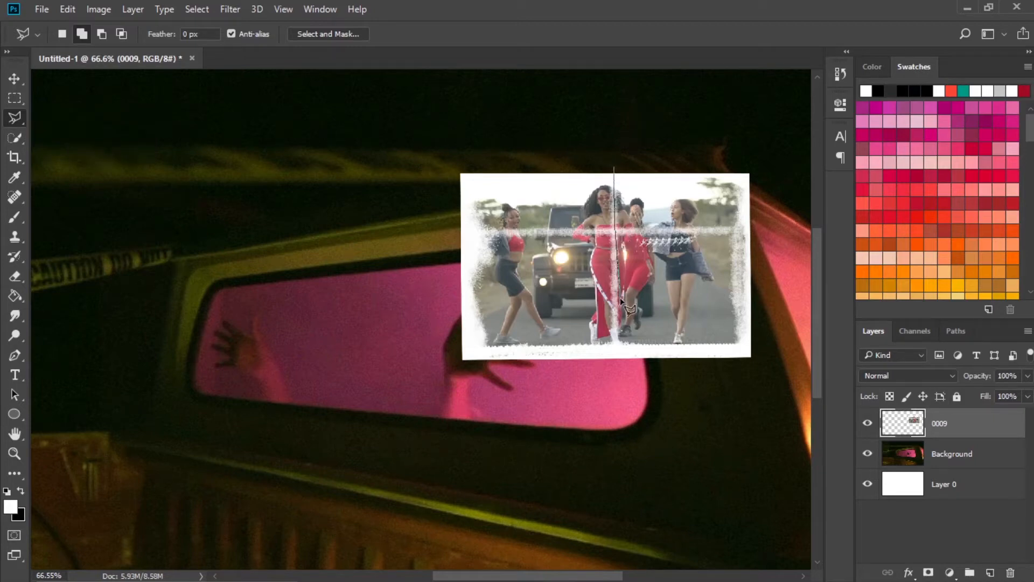
click(617, 392)
click(744, 399)
click(786, 294)
click(768, 119)
click(598, 121)
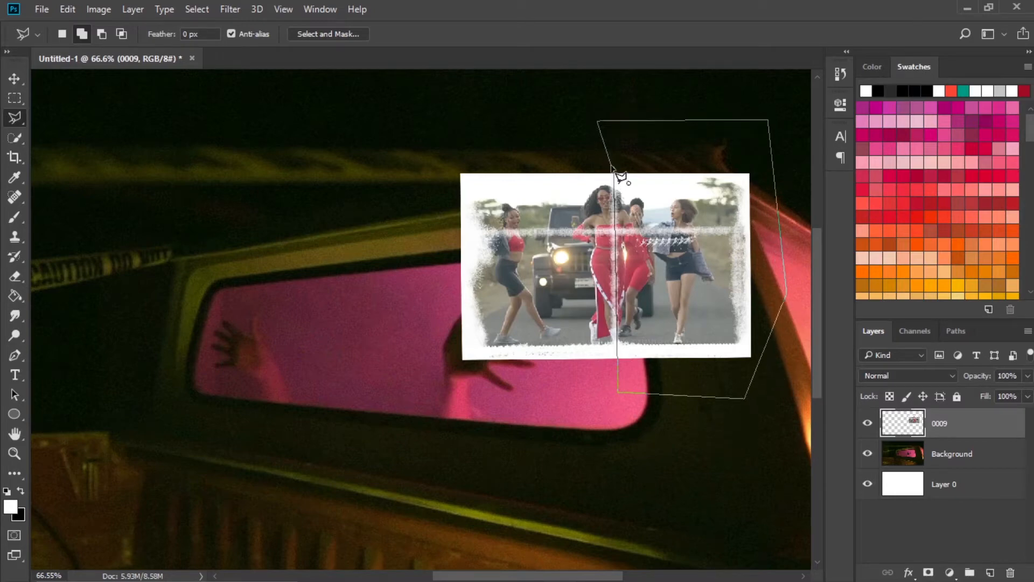
click(613, 168)
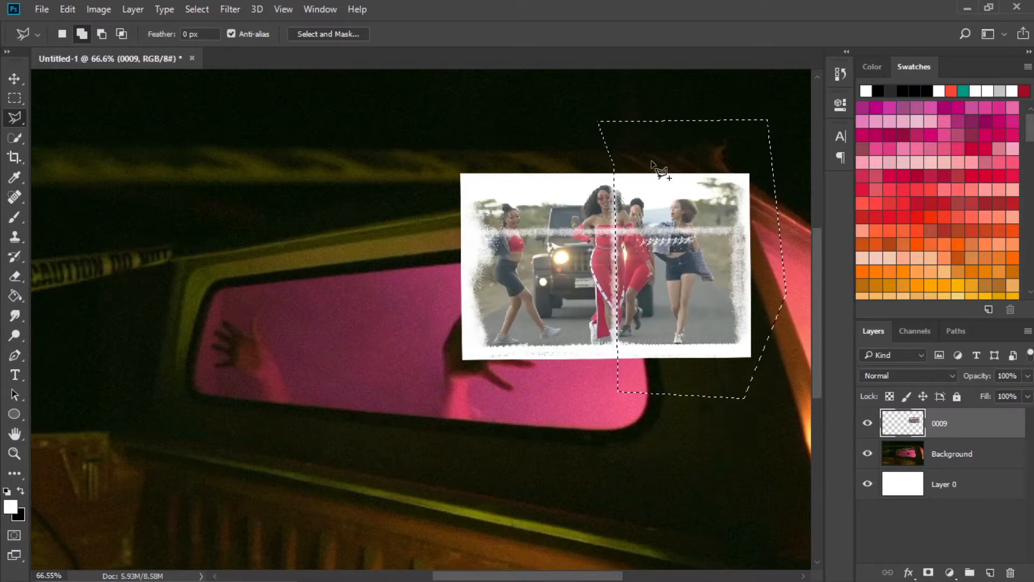
key(ctrl+j)
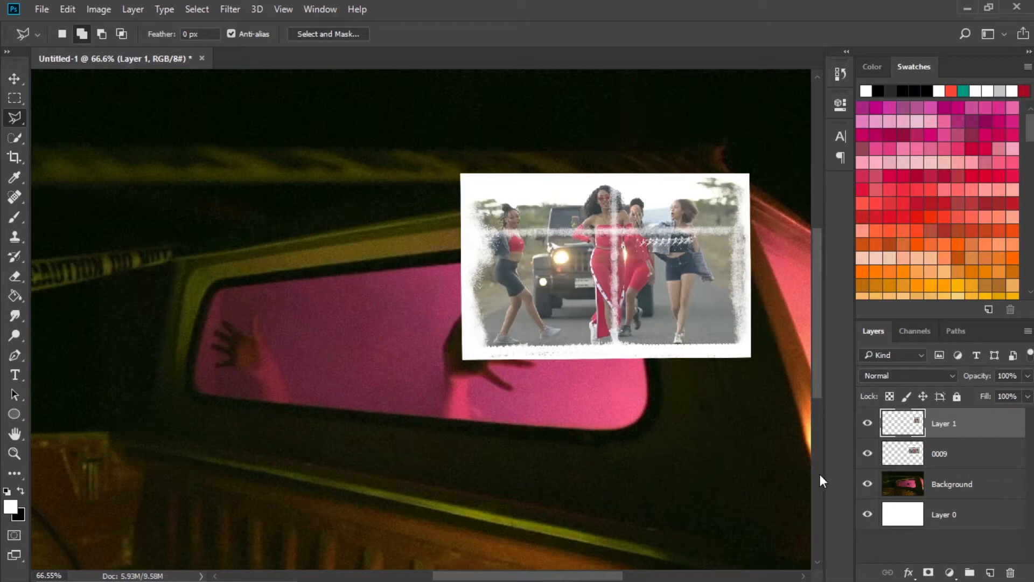
View Layer 1 without layer 0009, and hide Layer 1 with layer 0009 shown again.
click(868, 455)
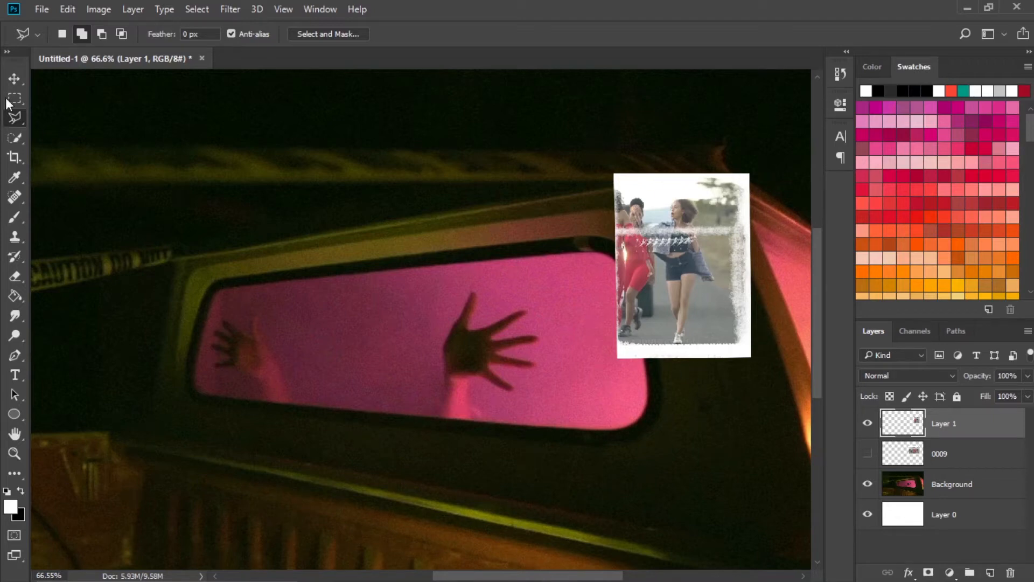
click(9, 79)
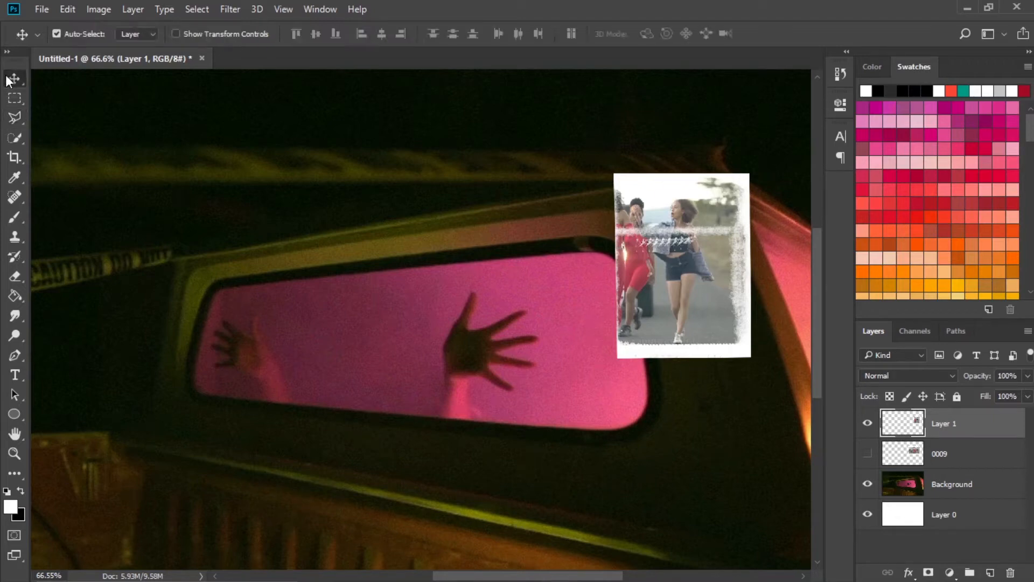
click(867, 426)
click(868, 455)
Load the outline of Layer 1 as a selection while layer 0009 is active.
click(901, 458)
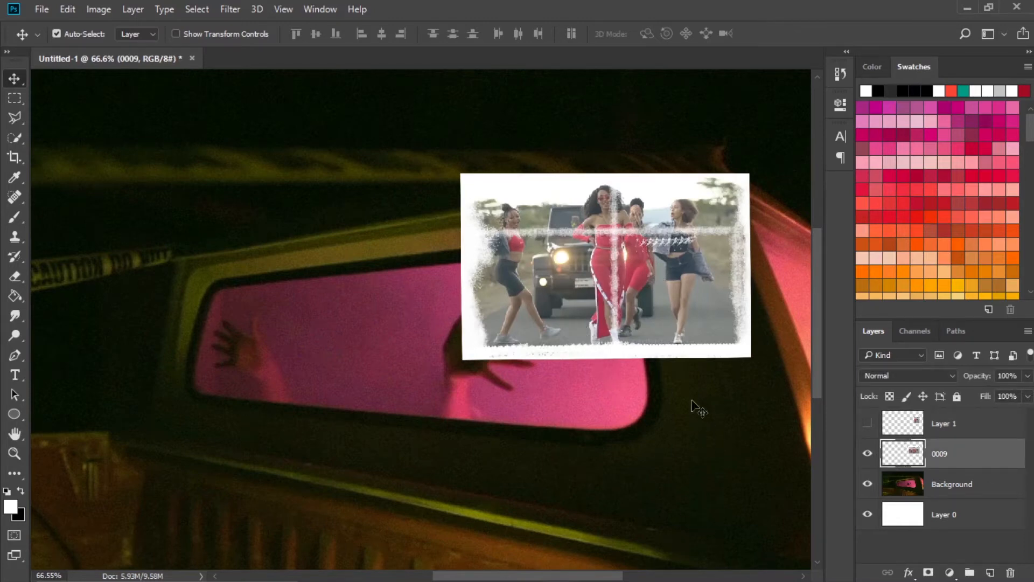
click(947, 434)
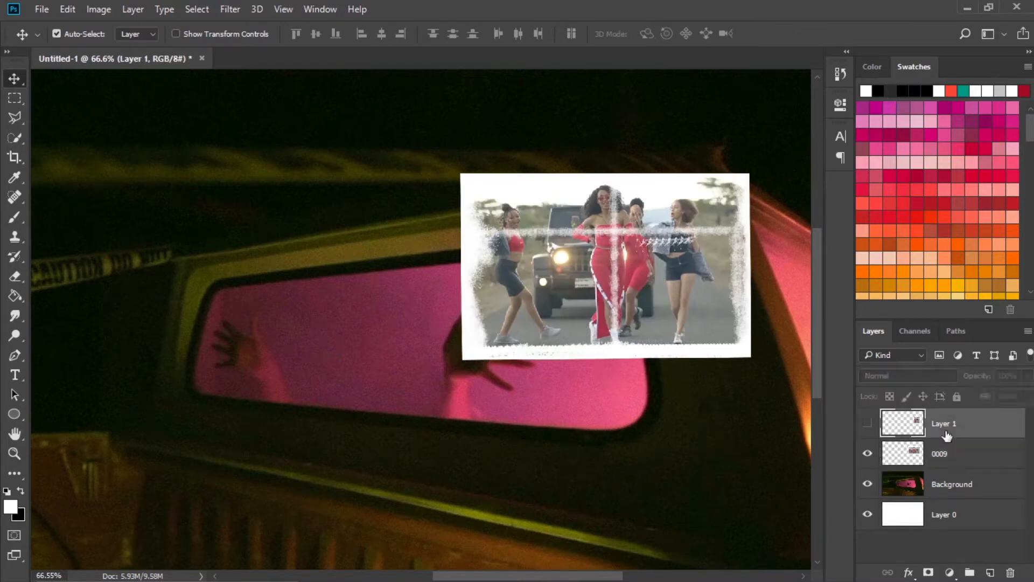
click(892, 460)
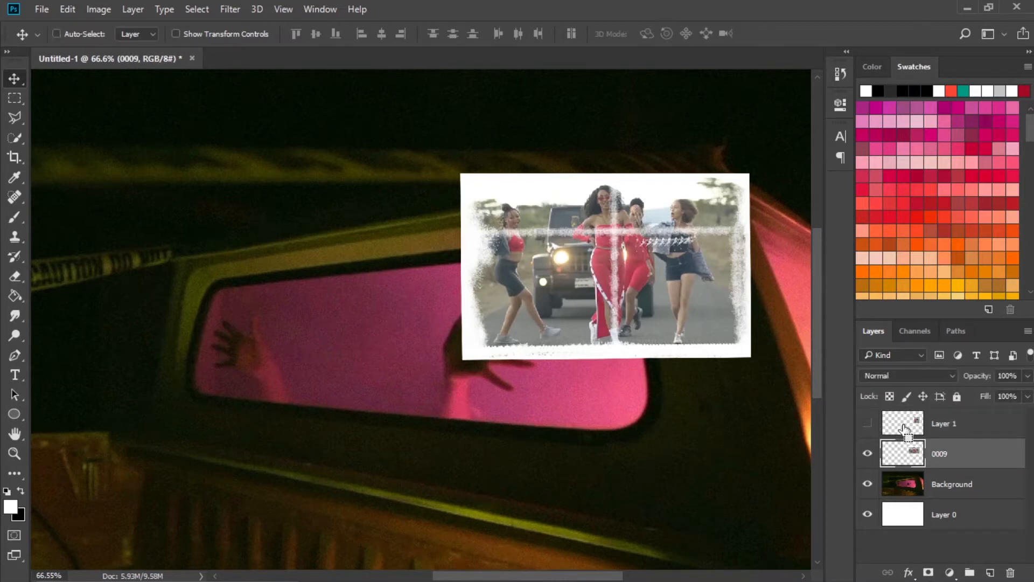
ctrl+click(904, 426)
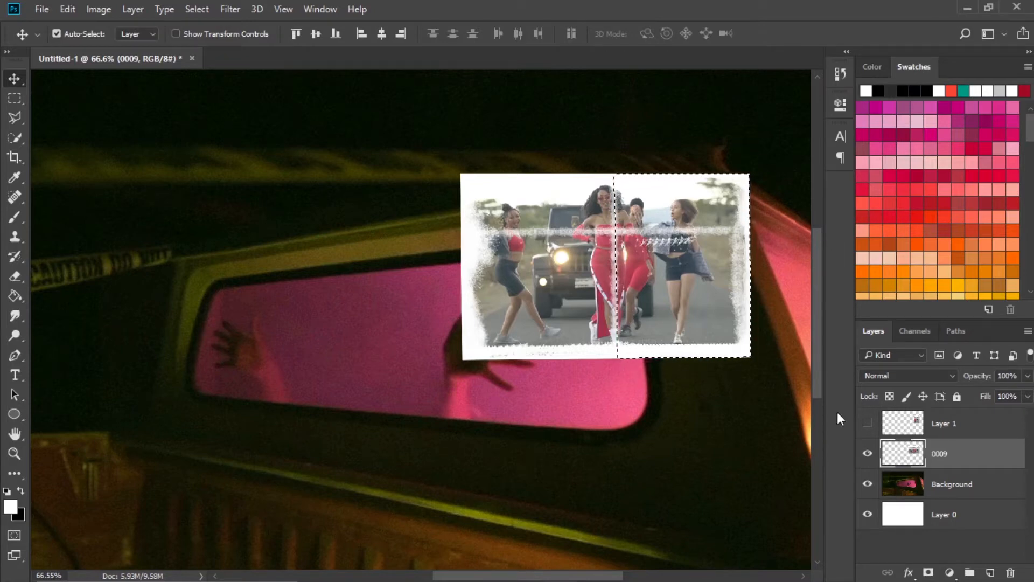
Delete the selected right half from layer 0009 and shift the two halves slightly apart along the vertical crease.
key(Delete)
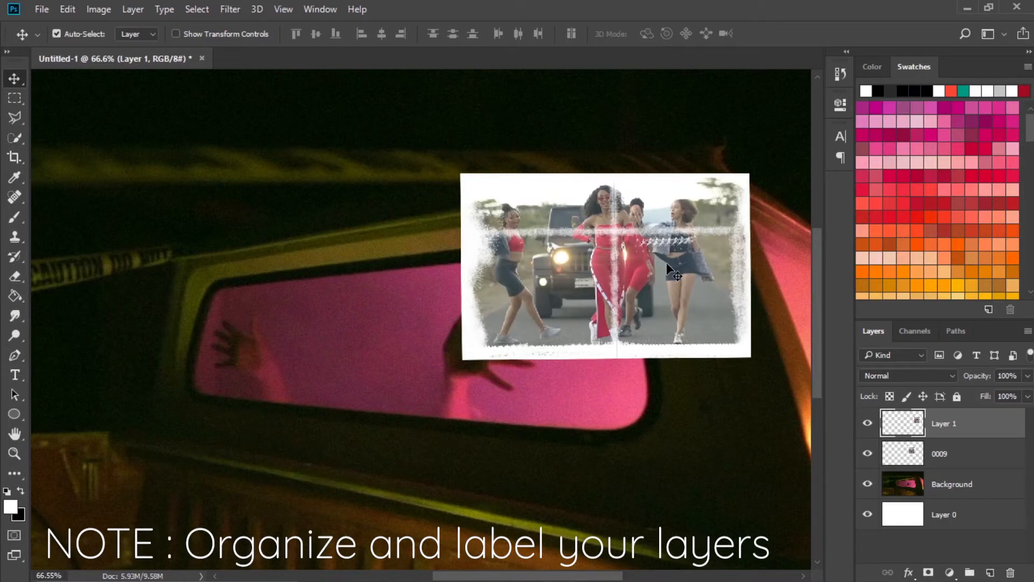
drag(666, 262, 672, 260)
drag(561, 254, 561, 237)
drag(638, 279, 645, 276)
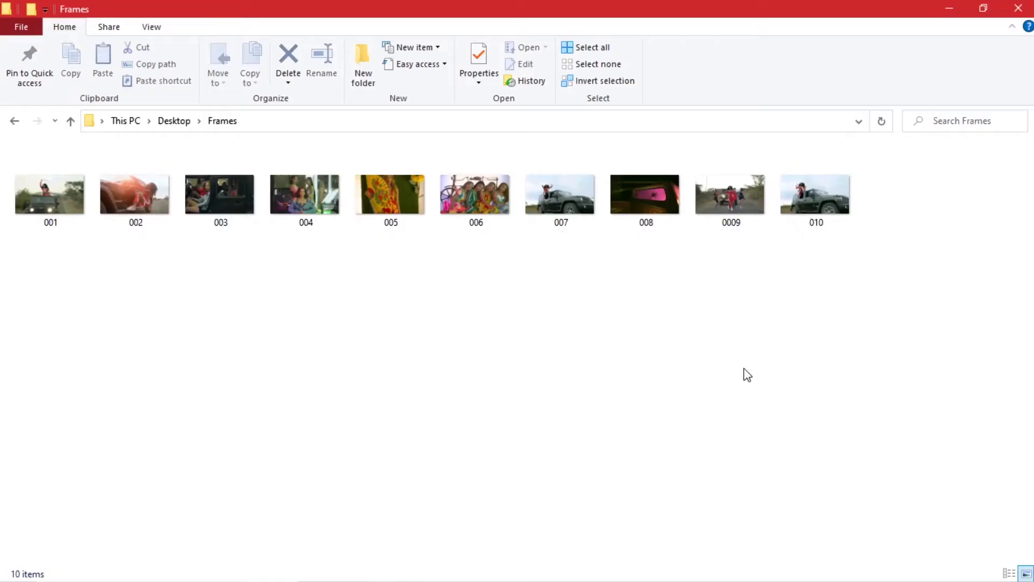
Place frame 003 from the Frames folder into the document and scale it down on the left half of the canvas.
right_click(745, 374)
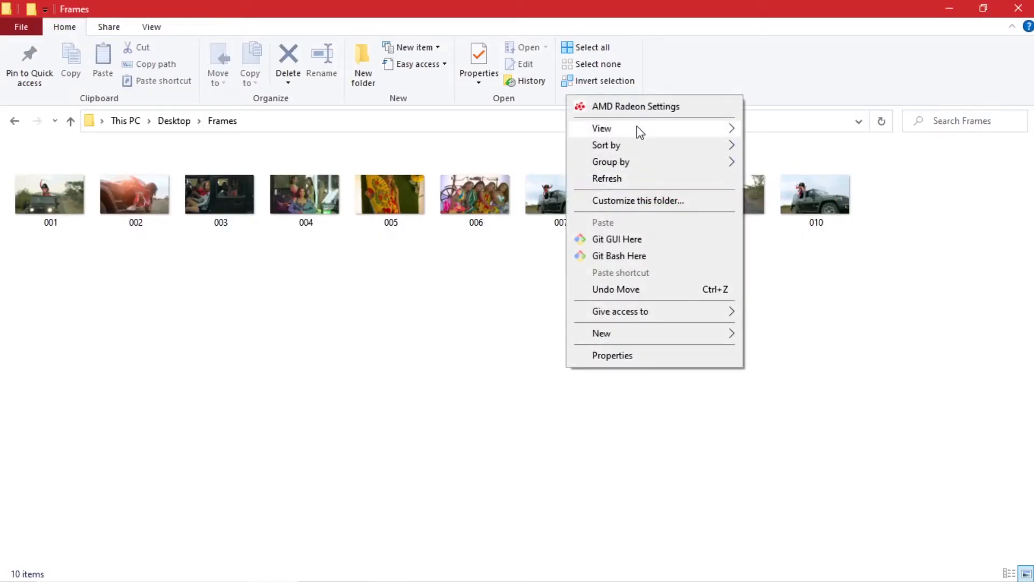
mouse_move(638, 129)
click(801, 131)
drag(605, 224, 452, 330)
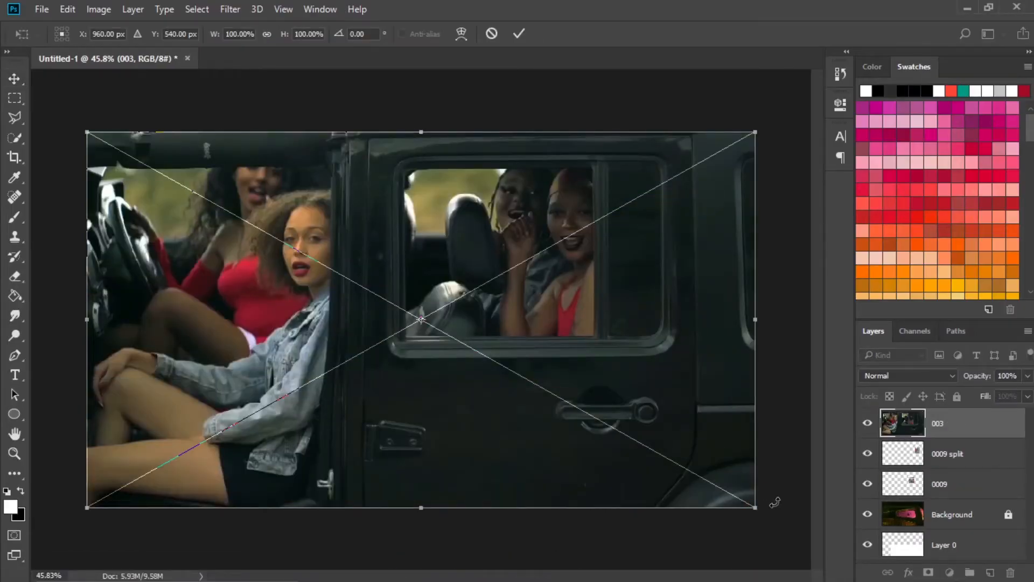
drag(758, 507, 478, 320)
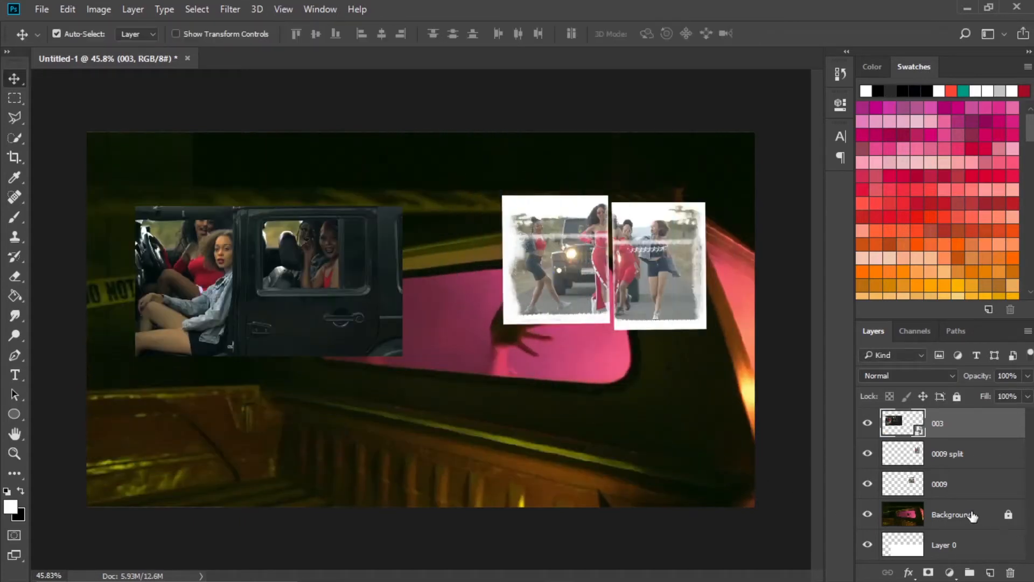
Try moving the locked Background layer on the canvas, and undo the stray move of the 0009 piece.
click(1009, 516)
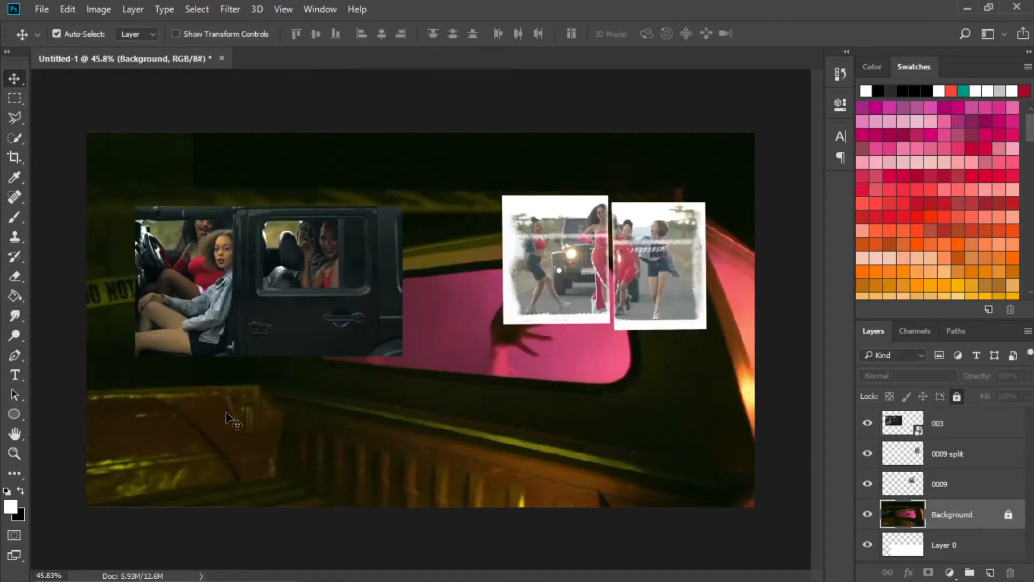
drag(574, 257, 561, 259)
key(ctrl+z)
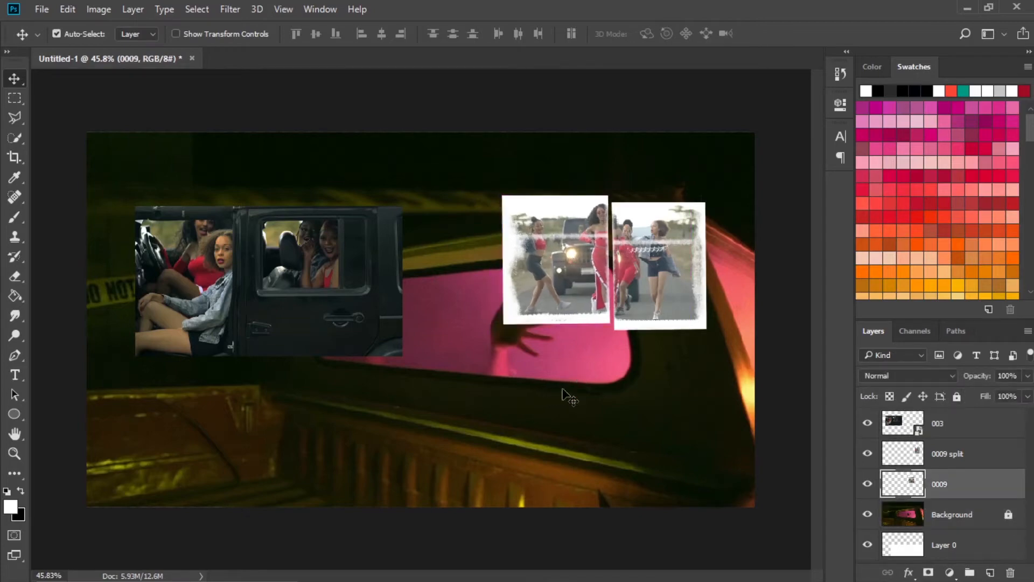
drag(562, 389, 527, 388)
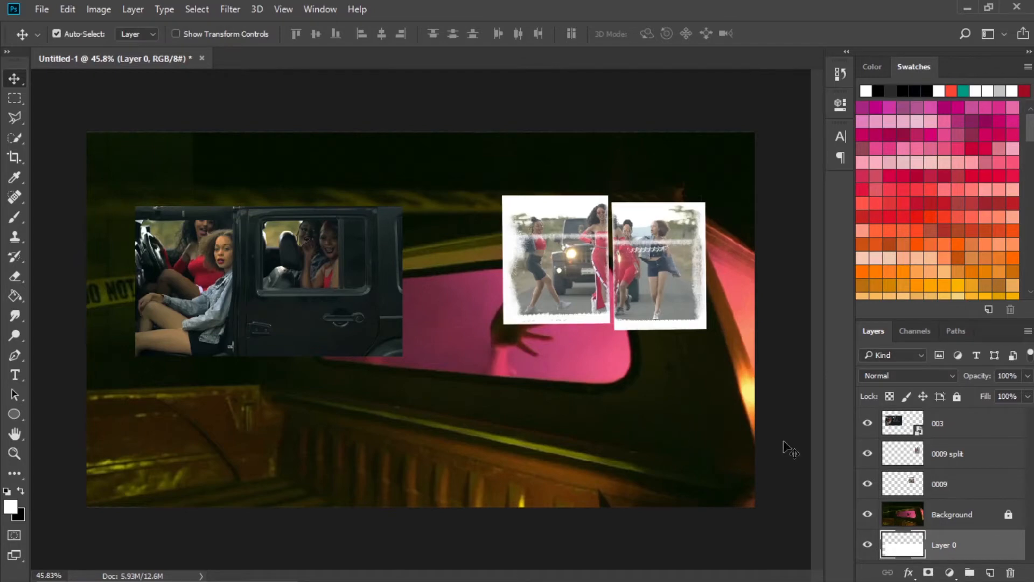
Try moving the unlocked Background layer, undo that move and lock the whole layer.
click(981, 517)
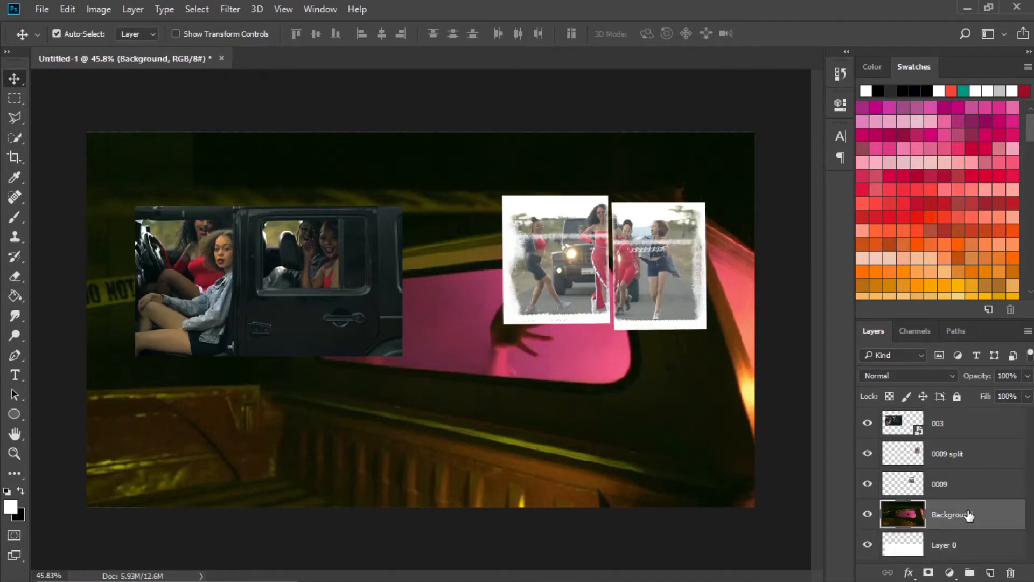
drag(544, 415, 558, 447)
key(ctrl+z)
click(957, 396)
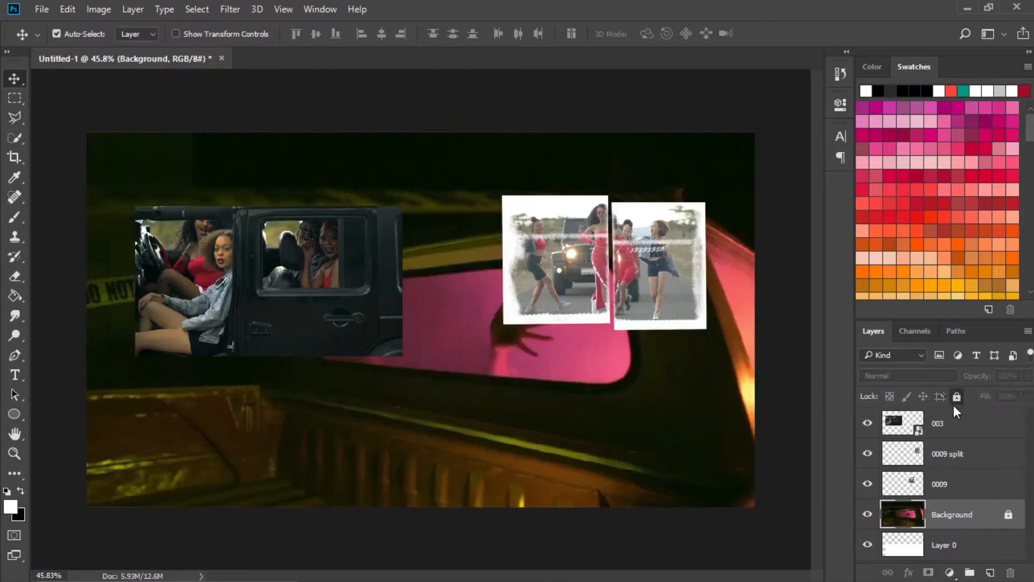
Move image 003 to the upper left and place texture 013 from the DIY PAPER RIPS folder over it, scaled down.
click(262, 262)
drag(262, 264, 234, 217)
mouse_move(387, 568)
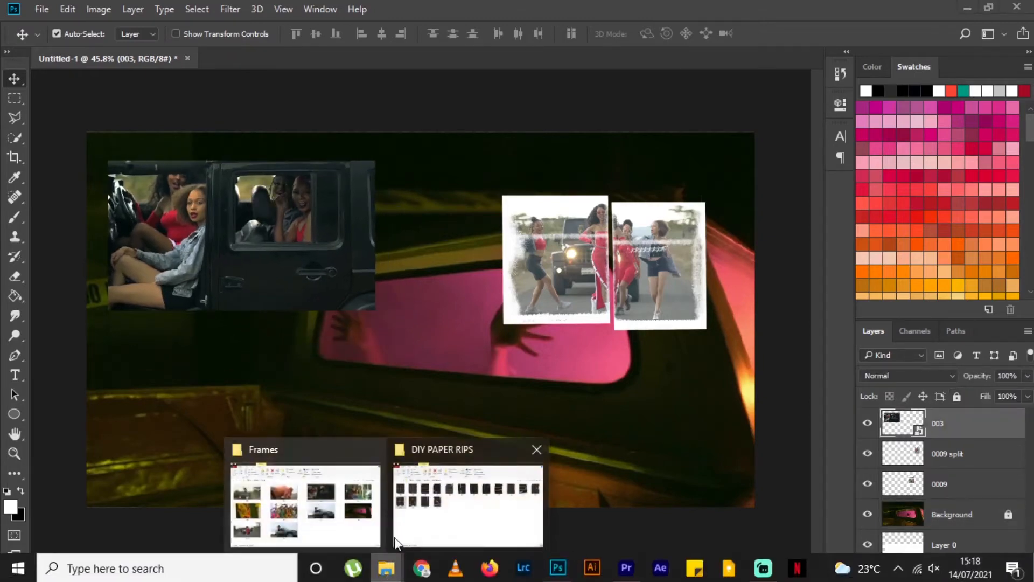
click(468, 501)
click(59, 259)
drag(60, 259, 262, 251)
drag(420, 218, 328, 296)
drag(492, 216, 519, 553)
drag(441, 400, 391, 267)
drag(466, 419, 393, 309)
key(Return)
Move layer 003 above layer 013 and clip it to the paper-rip texture with a clipping mask.
click(1004, 449)
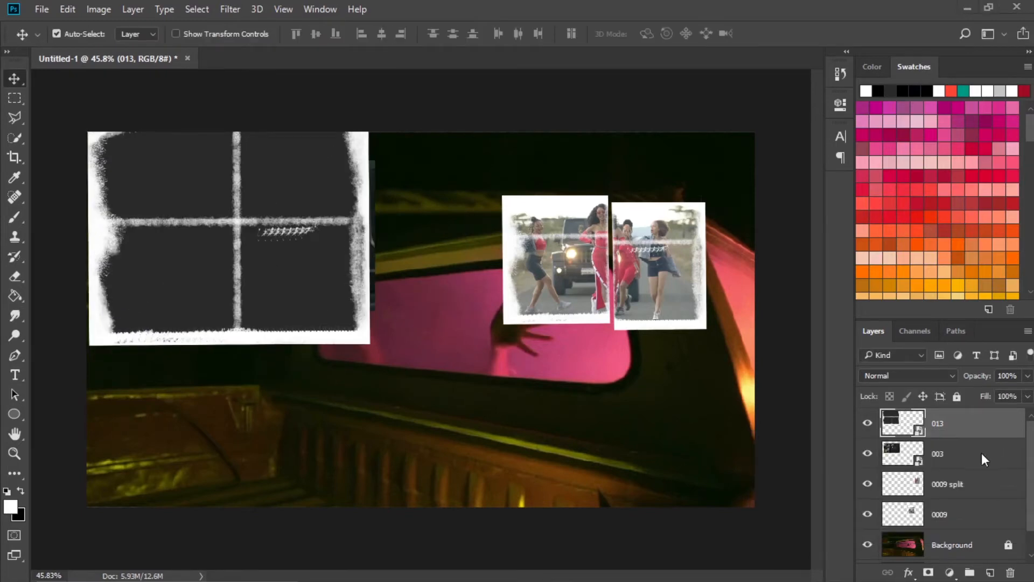
click(937, 454)
drag(972, 458, 971, 429)
right_click(976, 425)
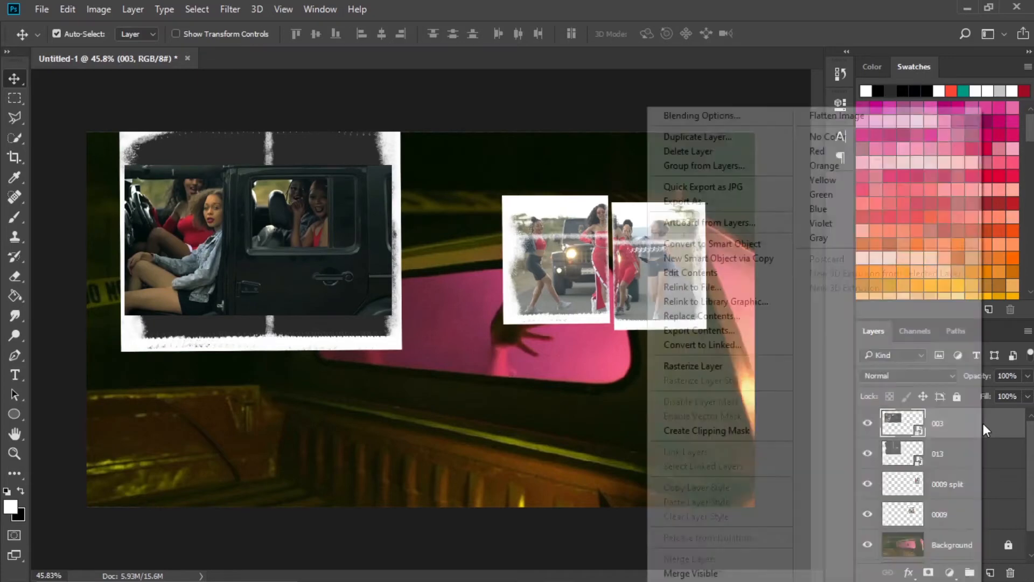
click(716, 431)
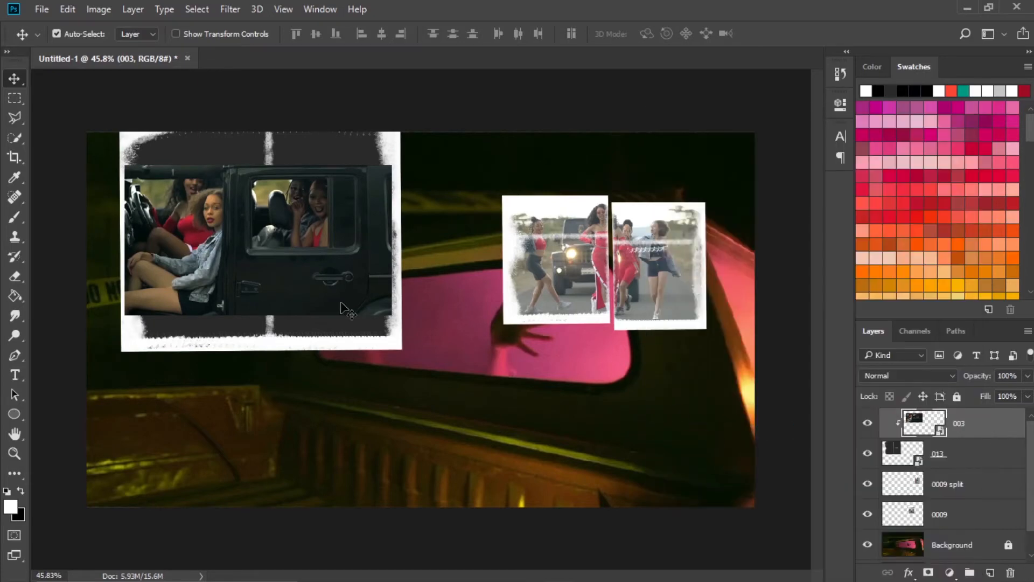
Enlarge and reposition image 003 to cover the whole paper texture, and set its blend mode to Screen.
key(ctrl+t)
drag(396, 323, 469, 364)
drag(305, 265, 370, 291)
click(518, 34)
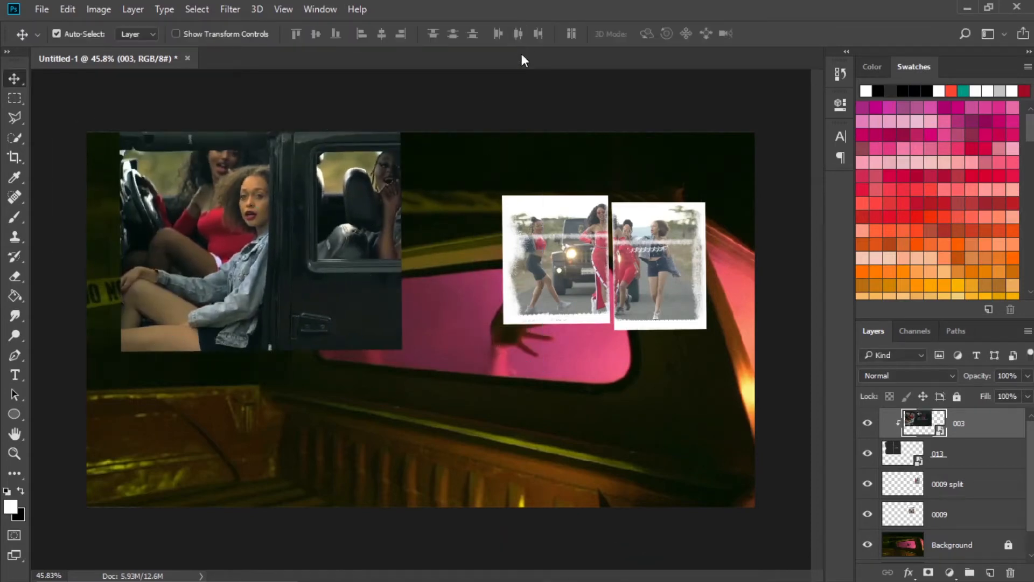
click(924, 371)
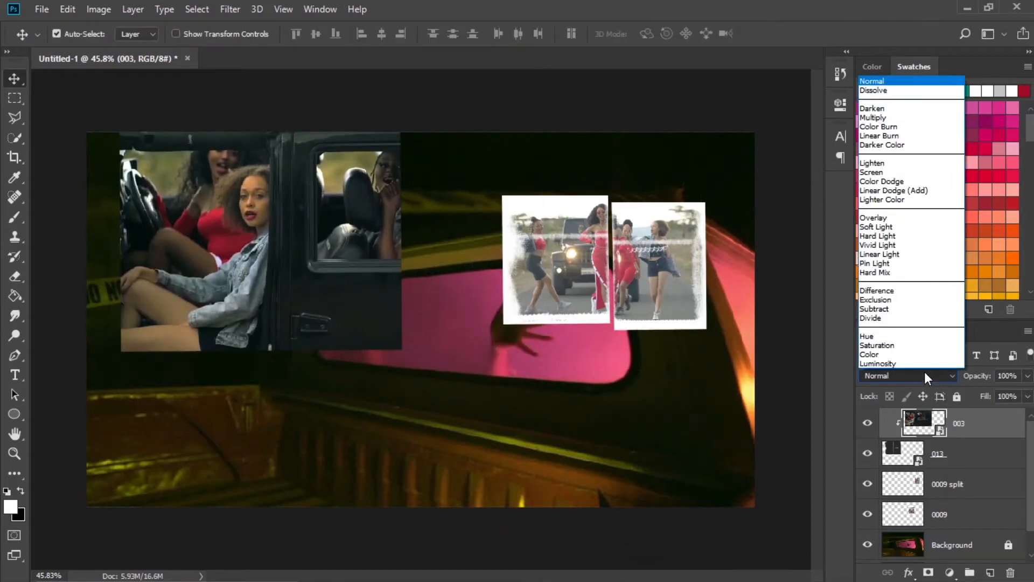
click(888, 173)
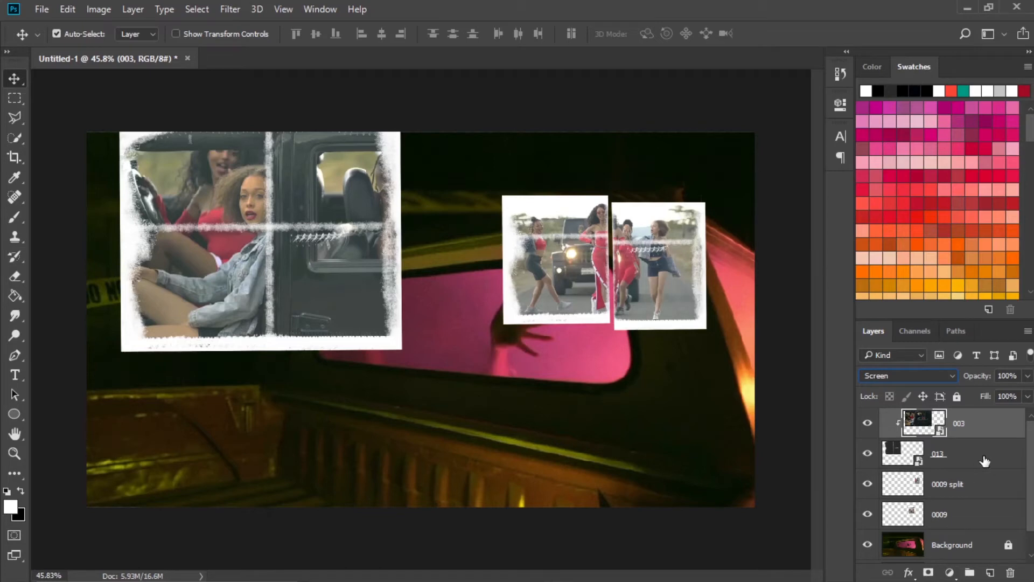
Merge layers 003 and 013 into one layer and move the merged image lower on the canvas.
click(984, 460)
shift+click(975, 429)
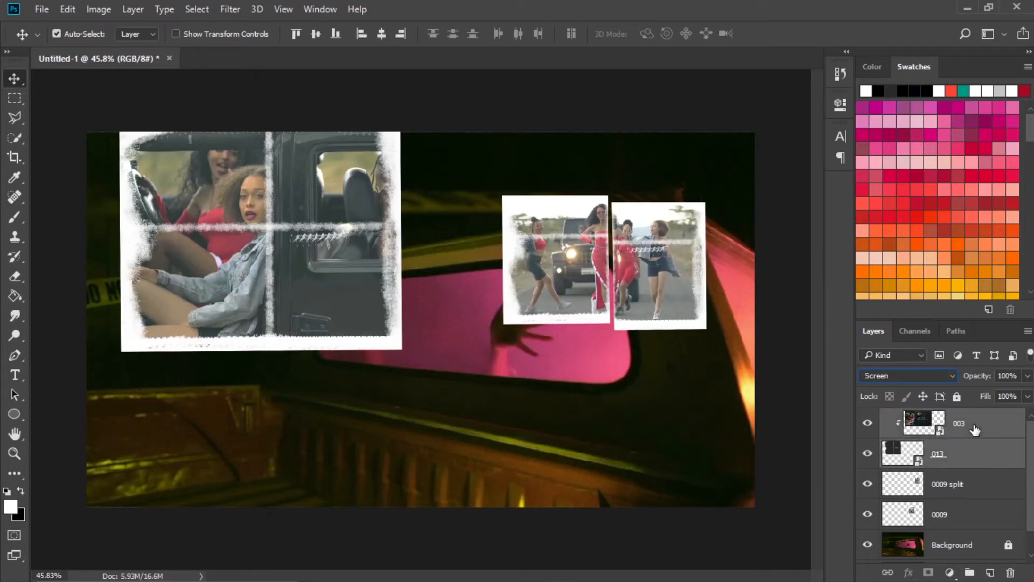
right_click(974, 430)
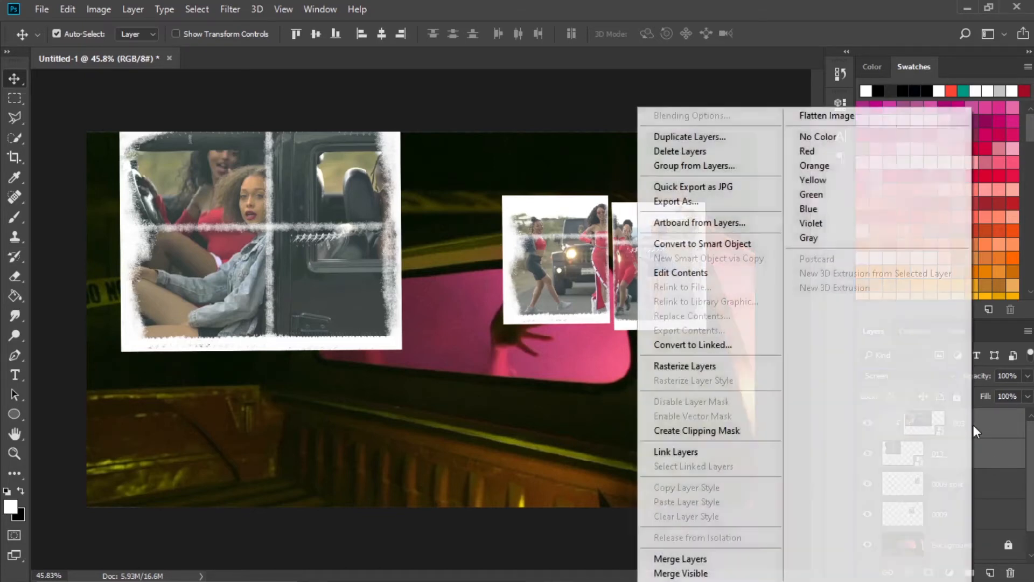
click(731, 556)
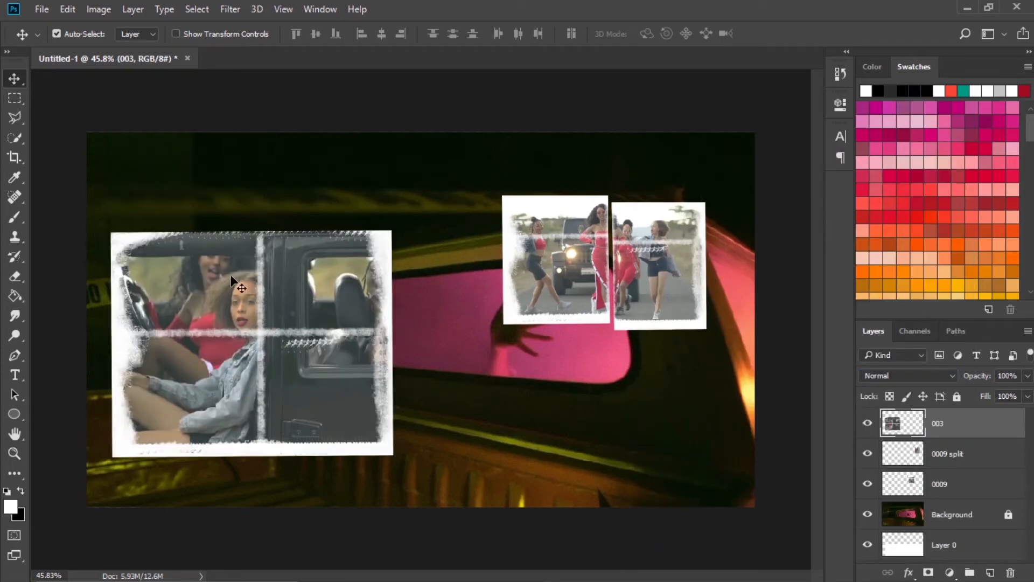
Select the upper-right quarter of image 003 along its creases with the Polygonal Lasso and copy it to a new layer.
click(17, 117)
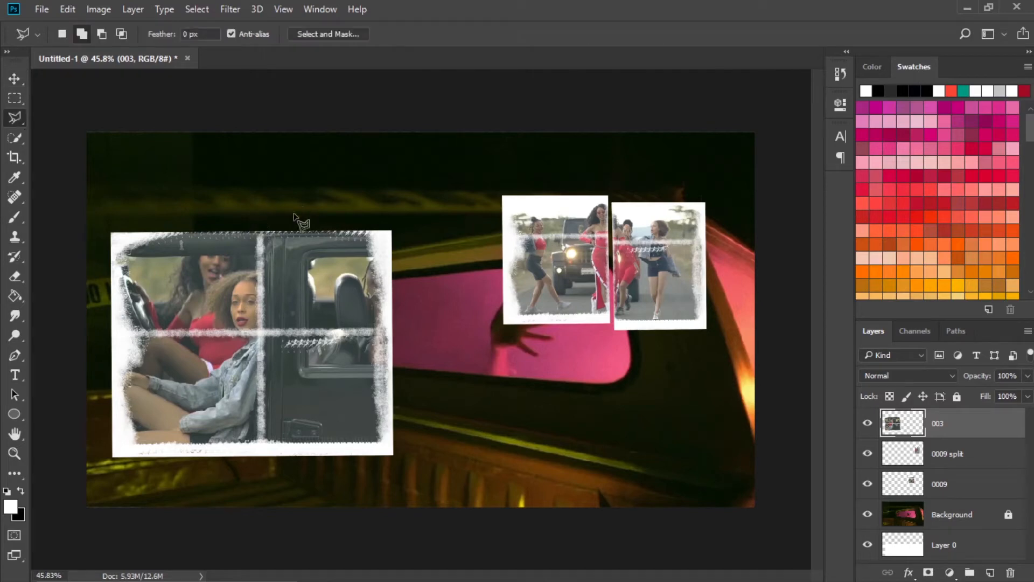
click(257, 215)
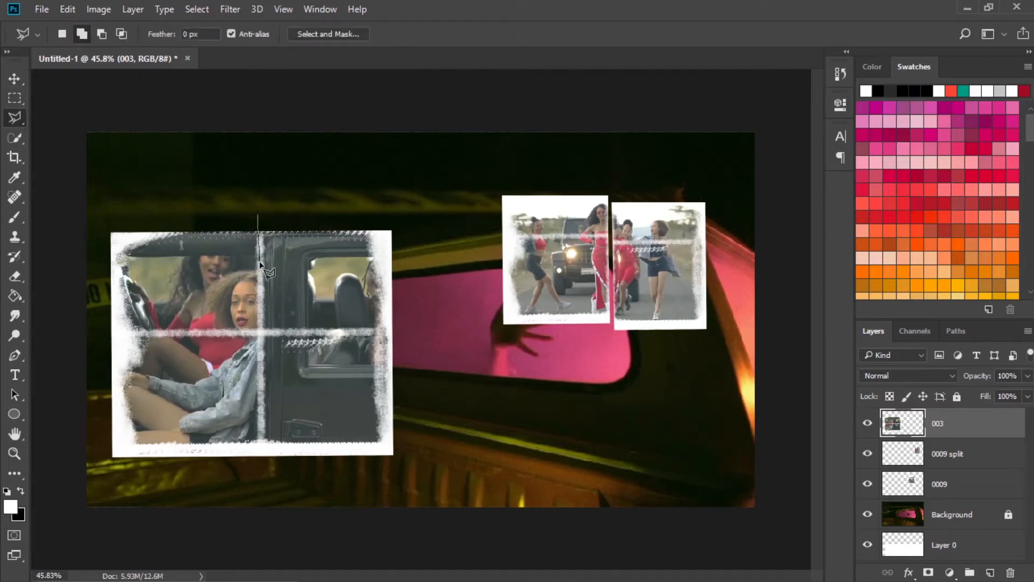
click(260, 332)
click(418, 331)
click(444, 211)
click(282, 204)
click(259, 215)
key(ctrl+j)
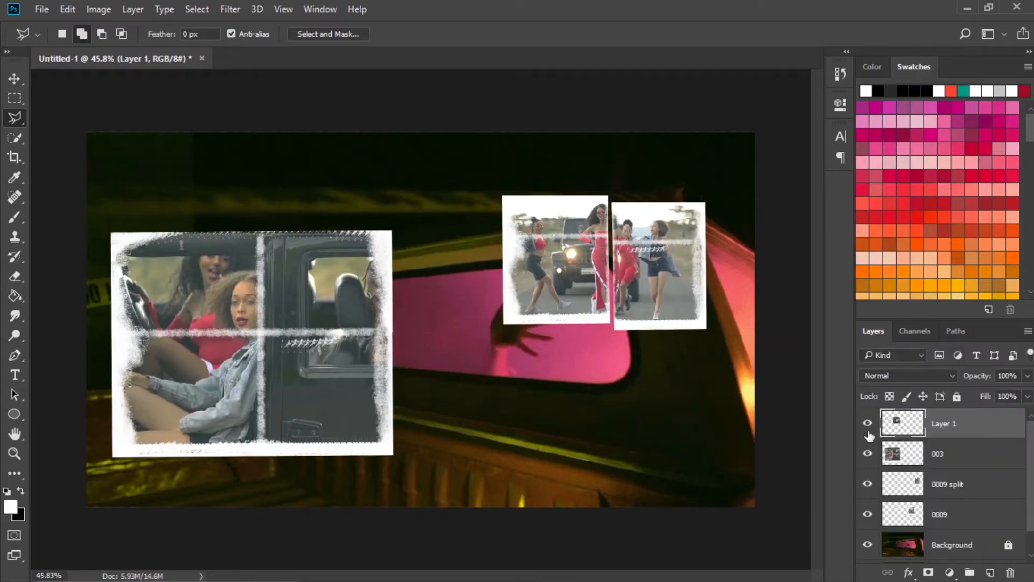
View Layer 1 without layer 003, and hide Layer 1 with layer 003 shown again and active.
click(867, 453)
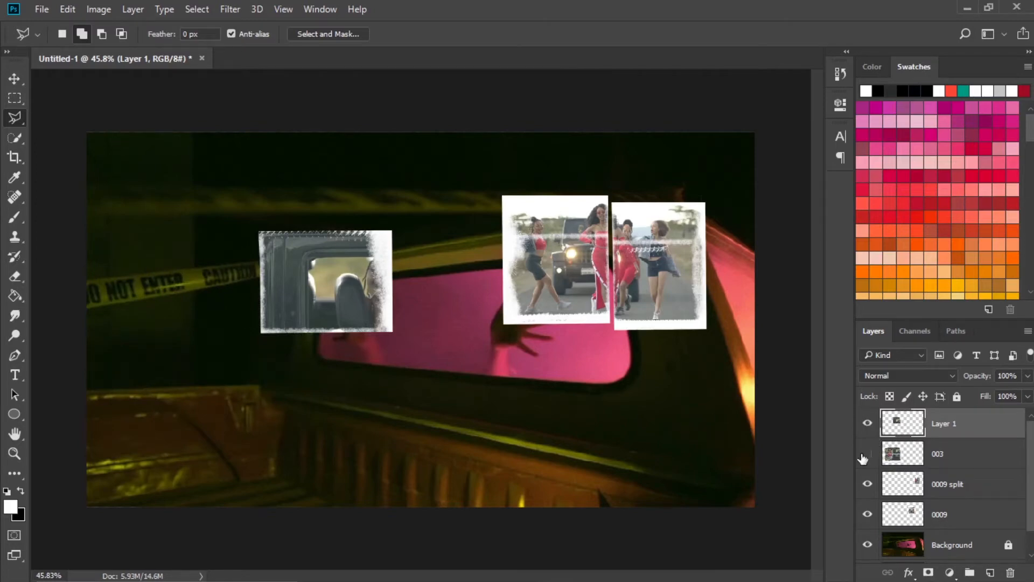
click(866, 456)
click(908, 457)
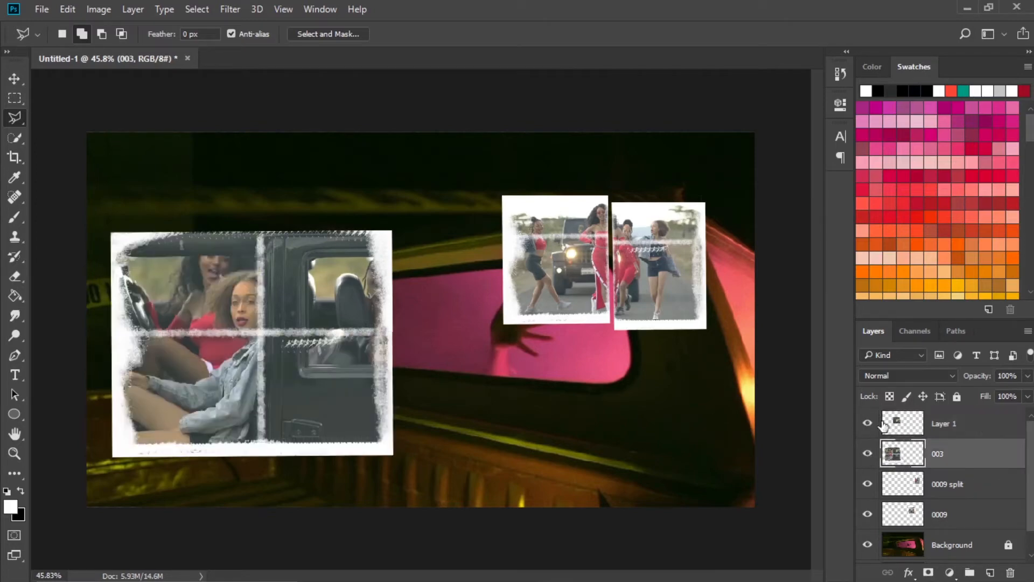
click(915, 422)
click(948, 456)
Select the left half of image 003 along its vertical crease with the Polygonal Lasso and copy it to a new layer.
click(258, 465)
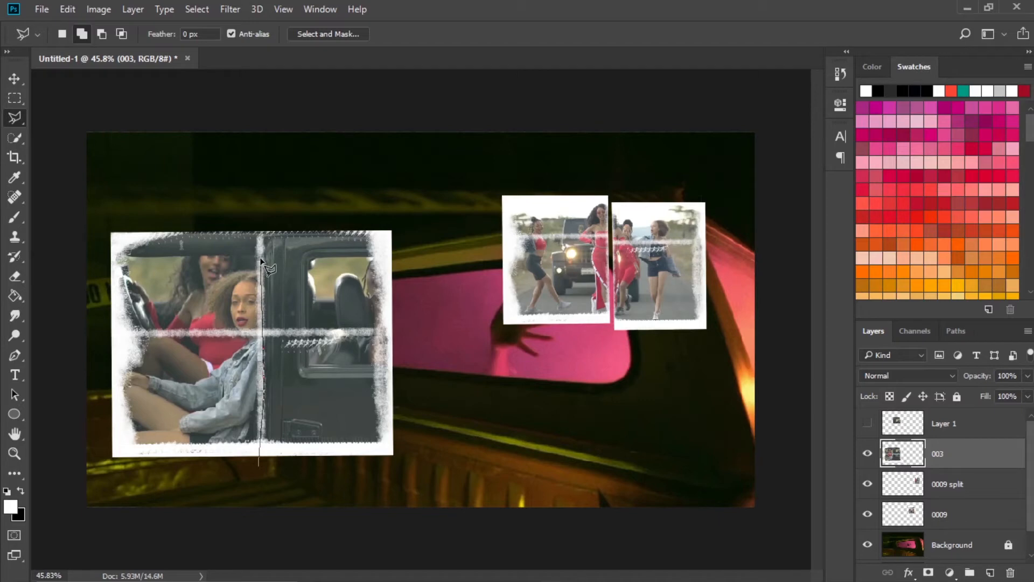
click(258, 184)
click(88, 193)
click(92, 472)
click(216, 485)
click(258, 466)
key(ctrl+shift+alt+n)
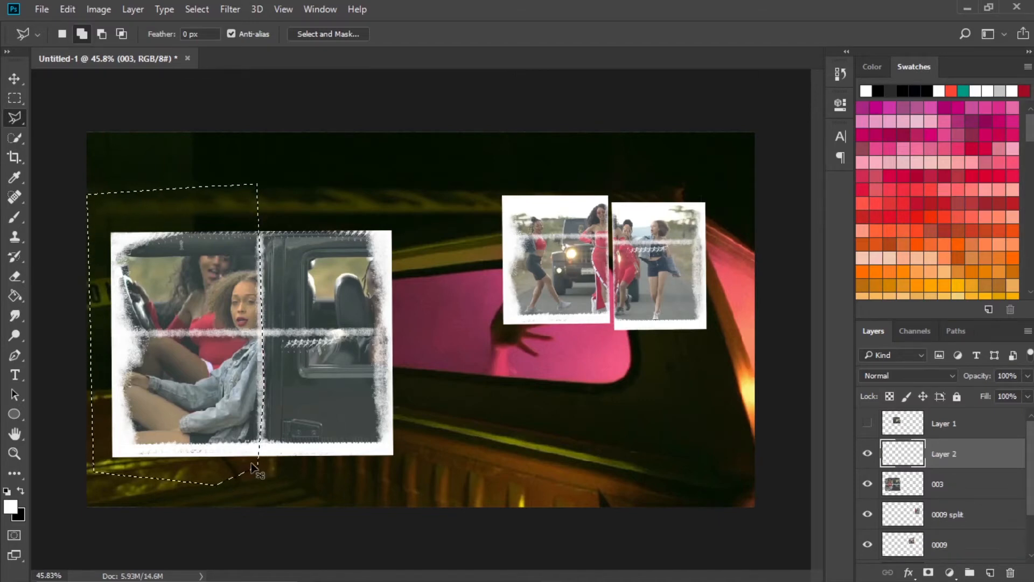
Inspect the Layer 1 and Layer 2 pieces with layer 003 hidden, and leave all three layers shown.
click(986, 491)
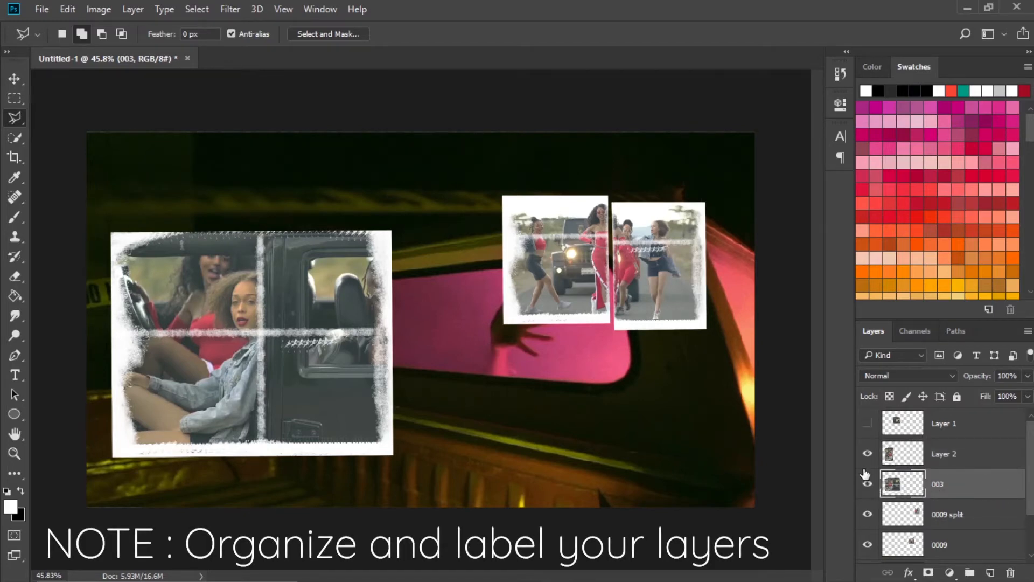
click(867, 483)
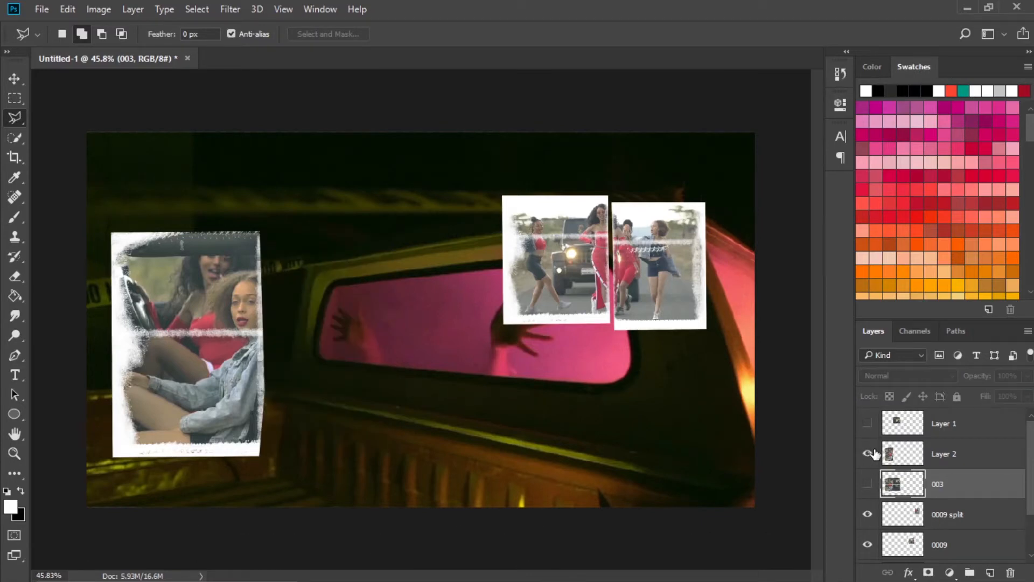
click(919, 453)
click(867, 425)
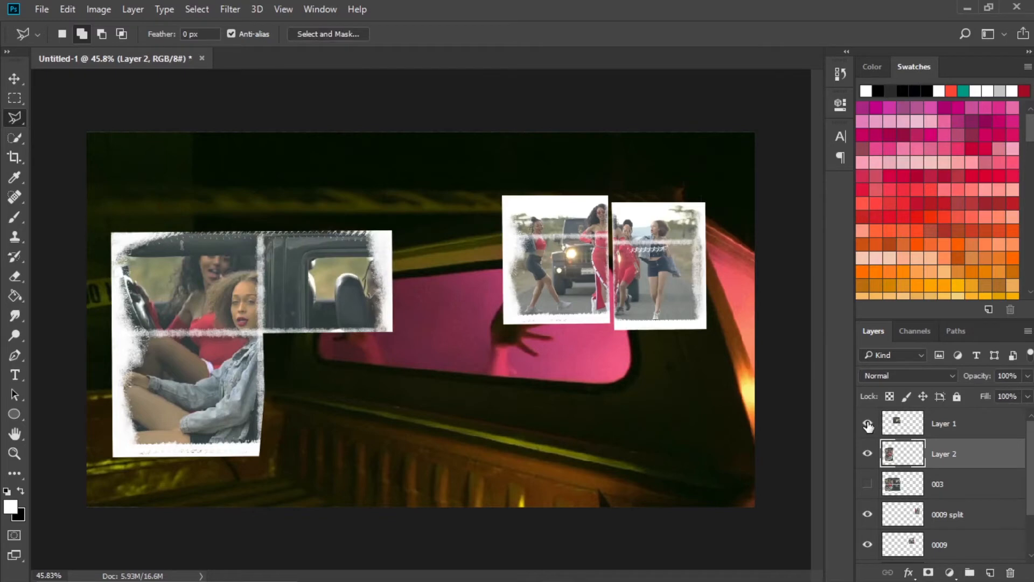
click(868, 424)
click(867, 425)
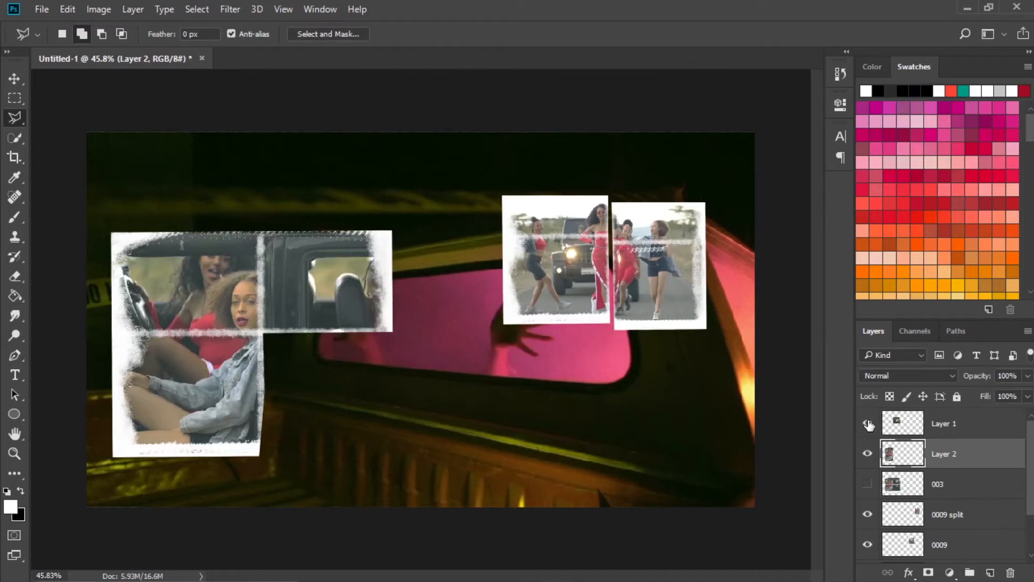
click(952, 423)
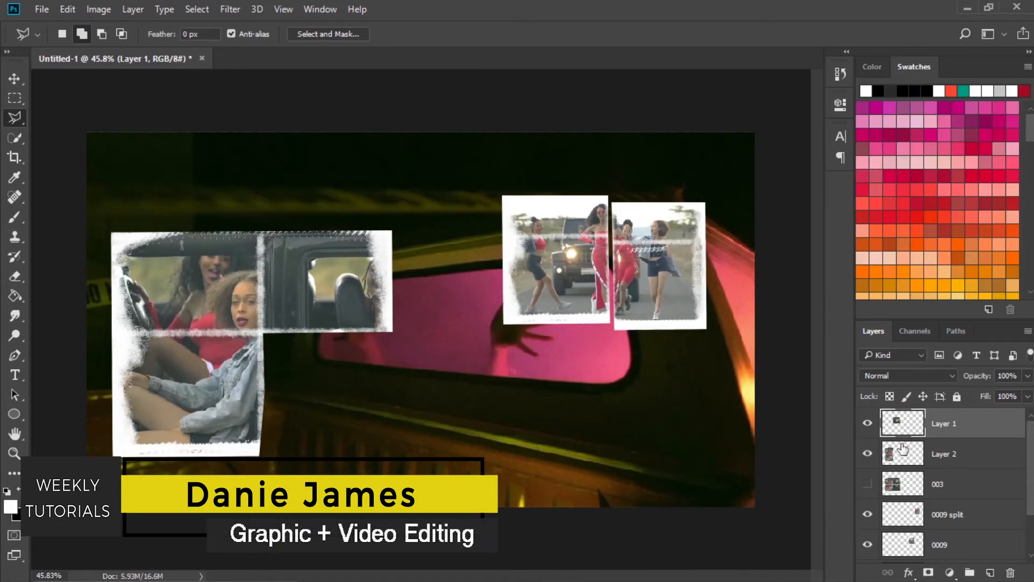
click(868, 484)
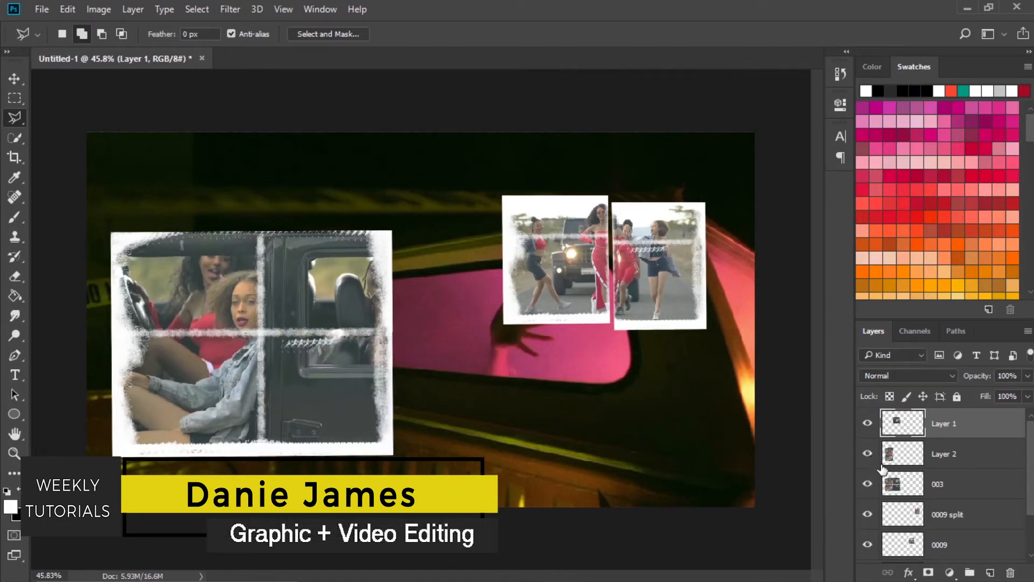
Load the outlines of Layer 2 and Layer 1 in turn and delete those areas from layer 003.
click(894, 488)
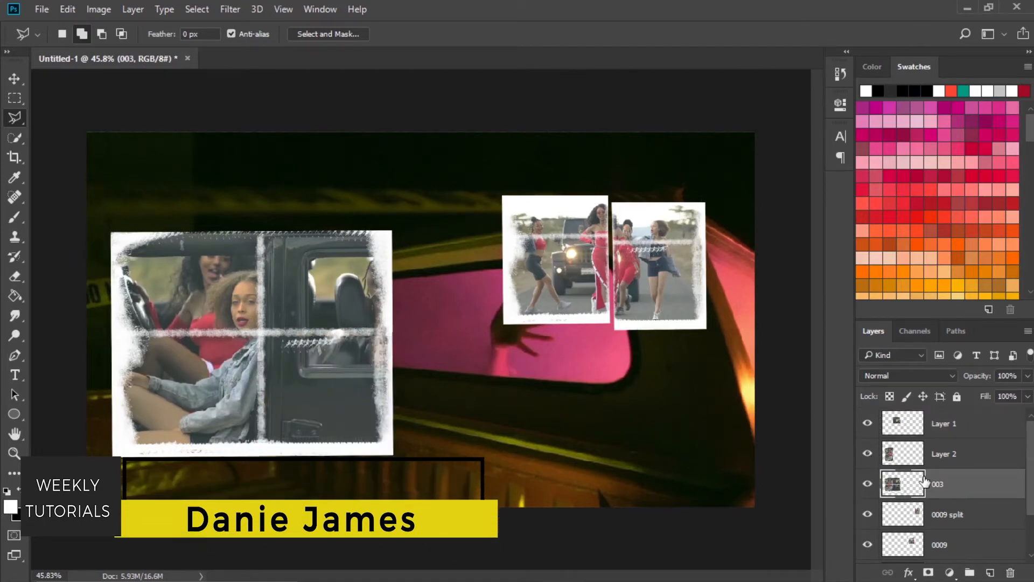
ctrl+click(900, 458)
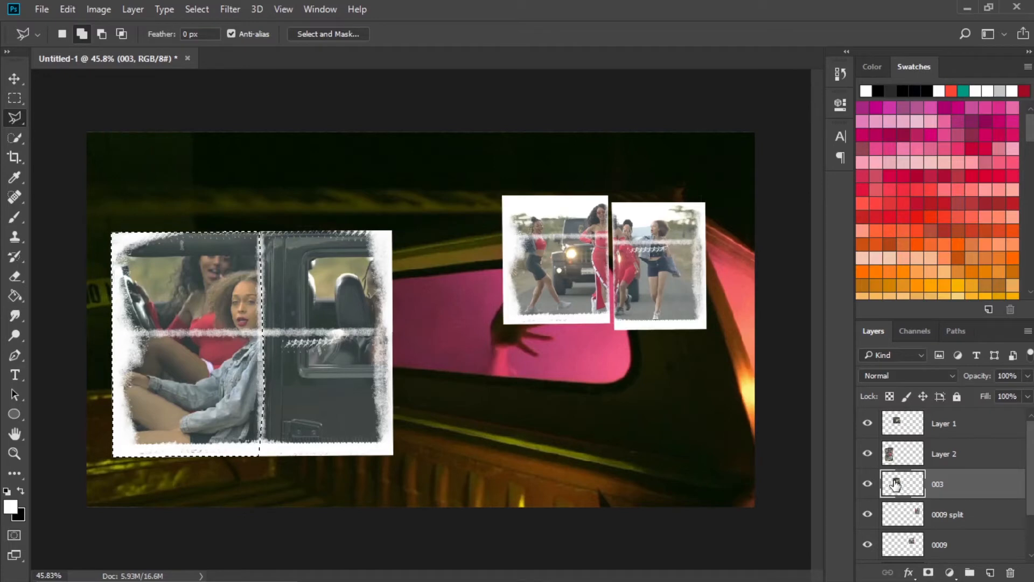
drag(895, 484, 895, 431)
ctrl+click(895, 431)
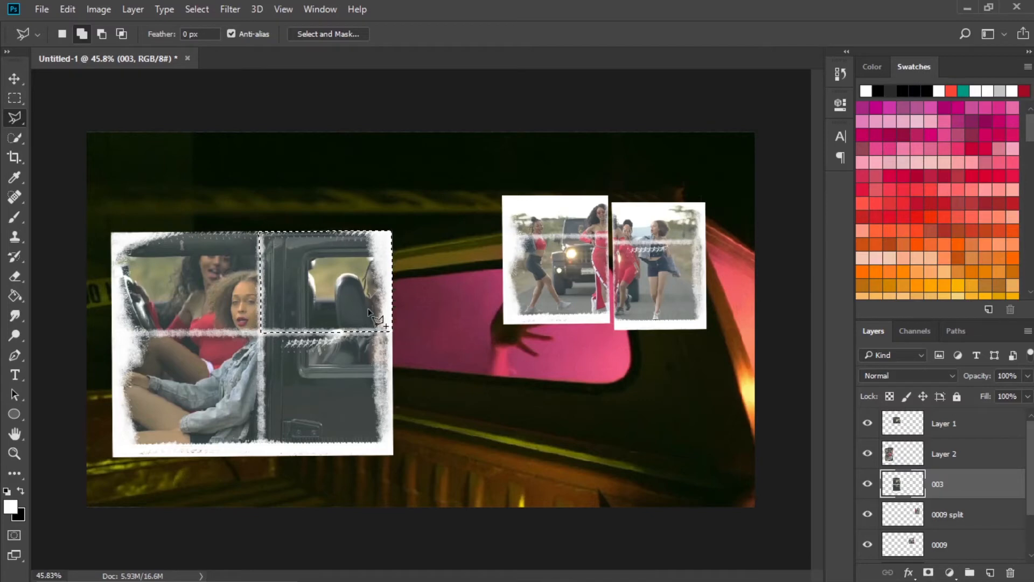
key(ctrl+x)
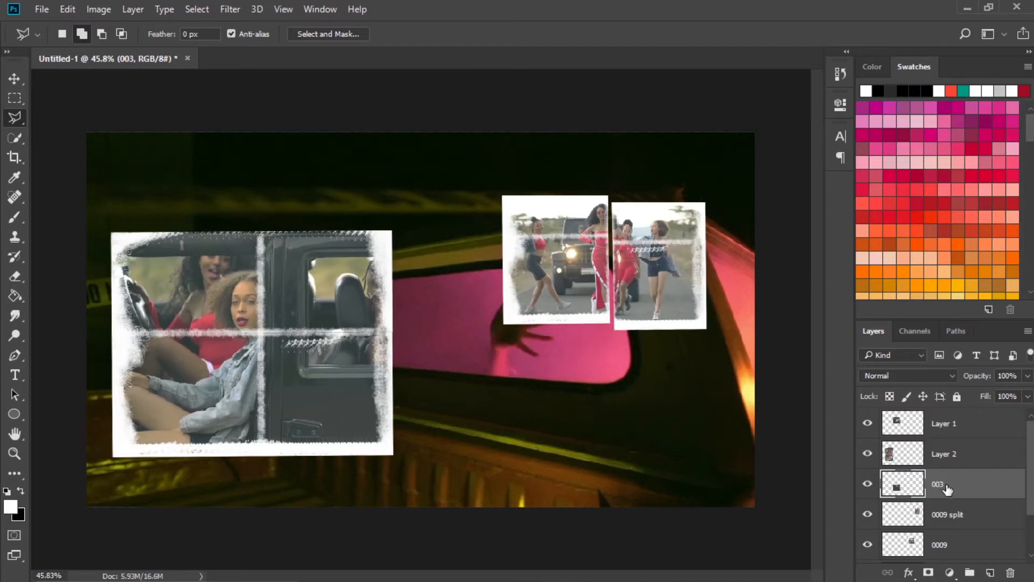
Rename layer 003 as "003 bottom right", Layer 2 as "003 left" and Layer 1 as "003 top right".
click(897, 487)
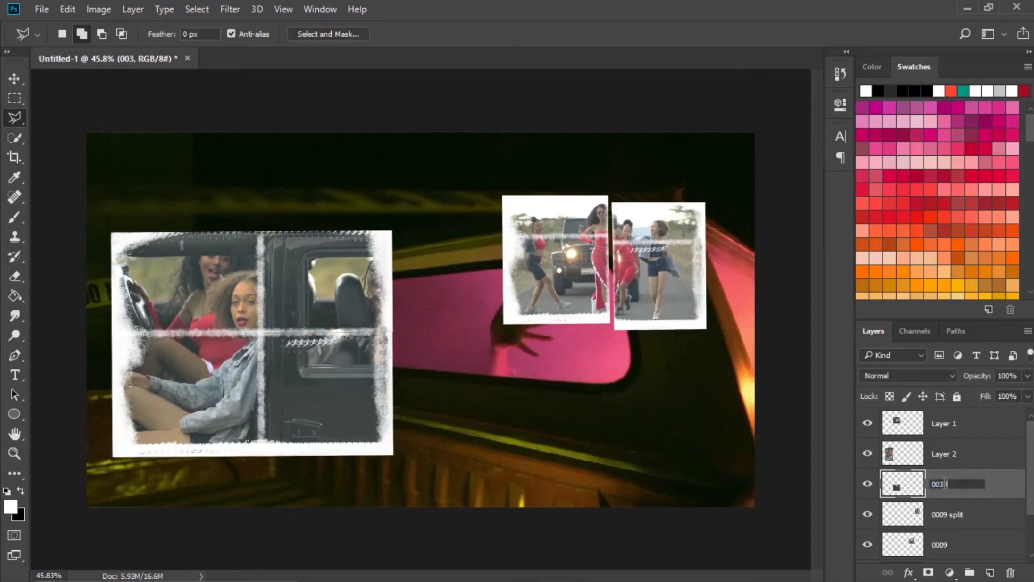
click(911, 457)
click(869, 456)
click(868, 456)
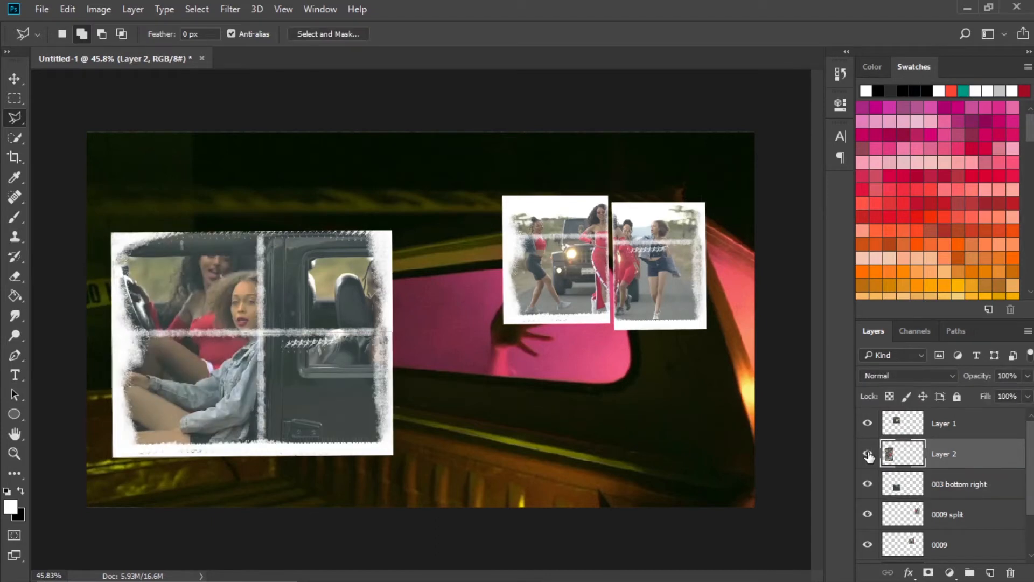
click(955, 429)
click(941, 458)
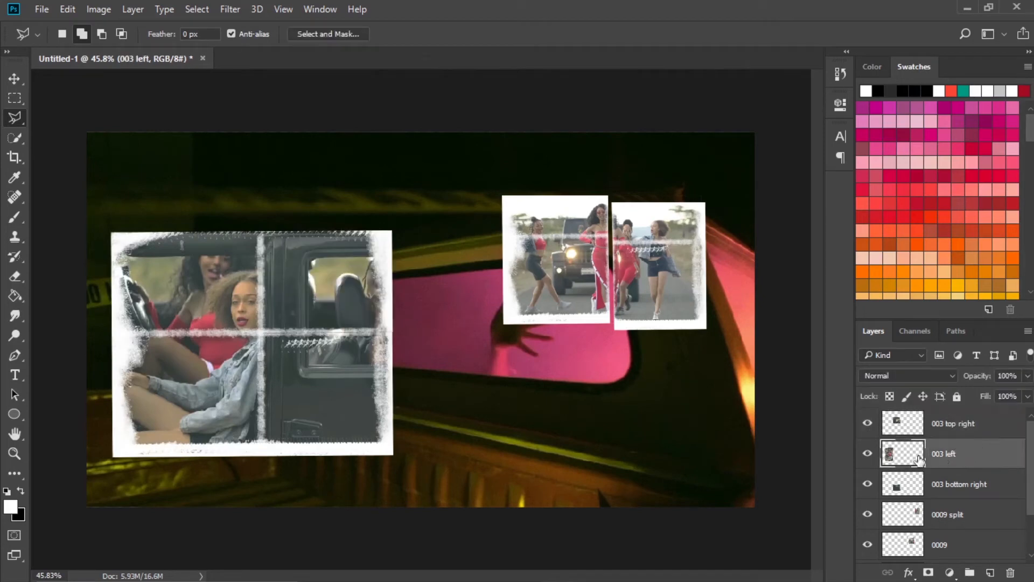
Move the three pieces of image 003 into the canvas's lower-left corner with narrow gaps along the creases.
click(14, 79)
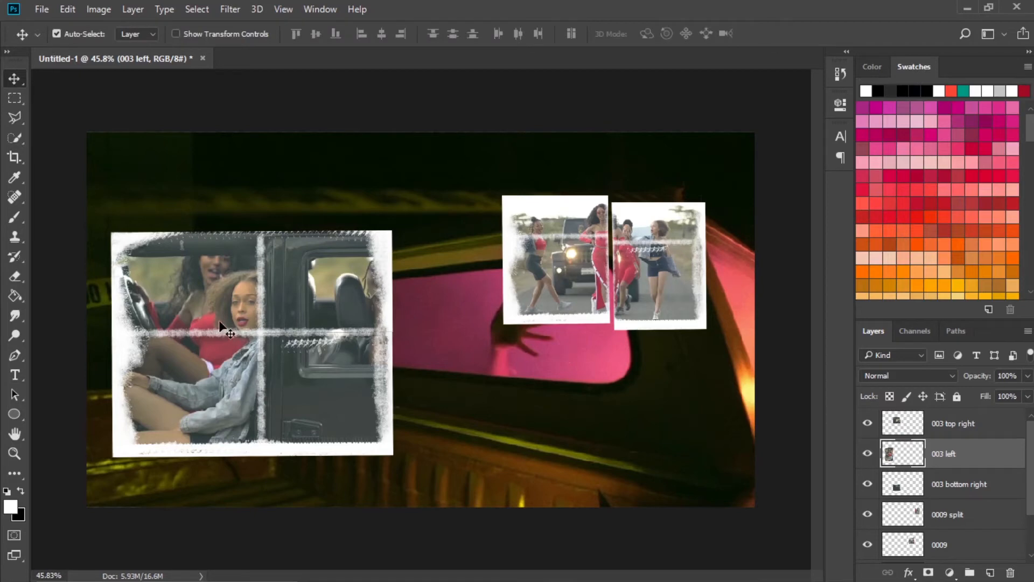
drag(217, 298, 201, 348)
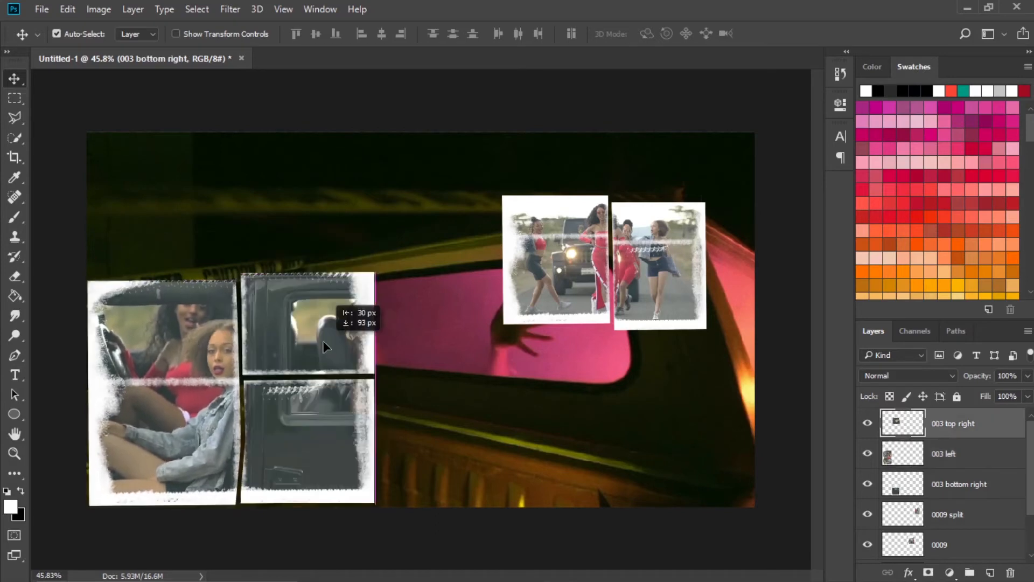
drag(322, 341, 326, 338)
drag(327, 389, 332, 403)
drag(327, 325, 328, 329)
Place the Short1 paper rip across the gaps of image 003, scaled down and rotated about 59°.
mouse_move(464, 565)
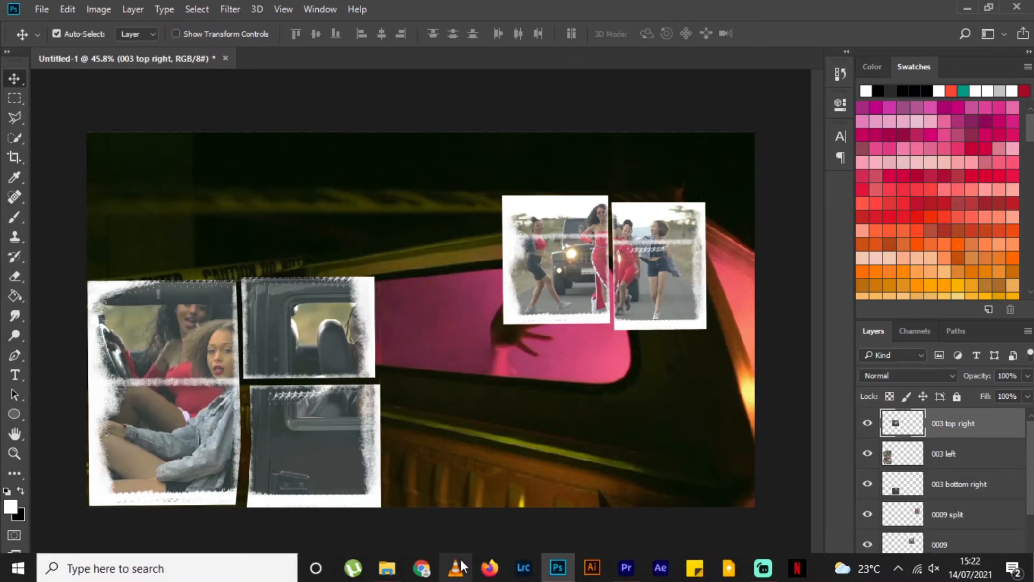
mouse_move(399, 568)
click(446, 498)
mouse_move(558, 568)
click(565, 520)
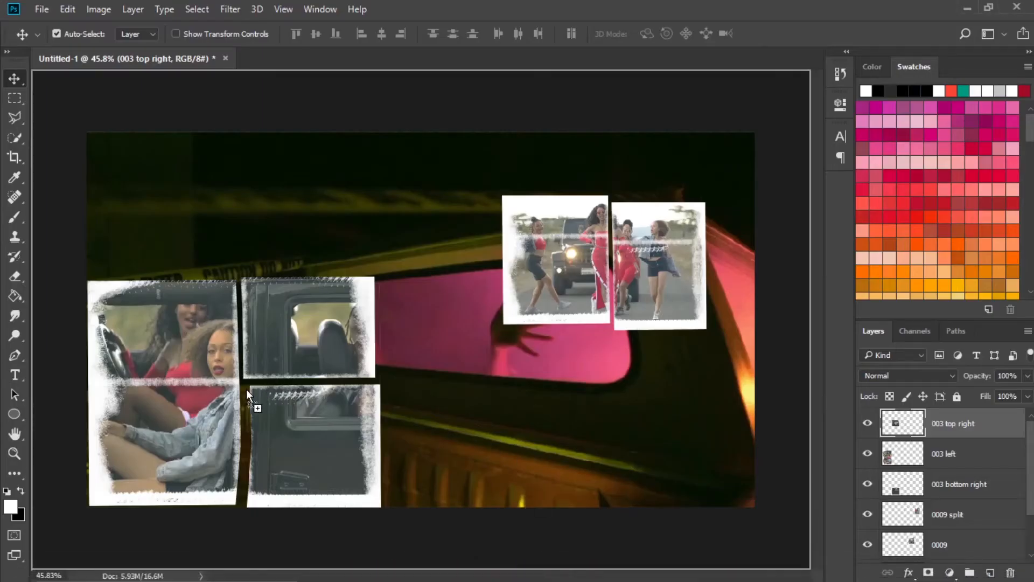
drag(247, 389, 280, 384)
drag(549, 113, 641, 313)
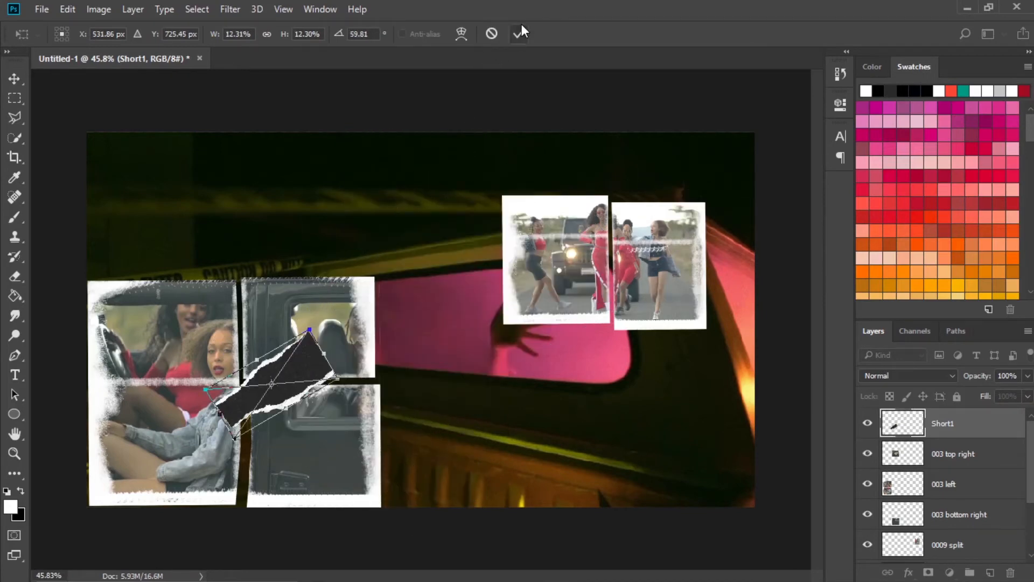
click(519, 34)
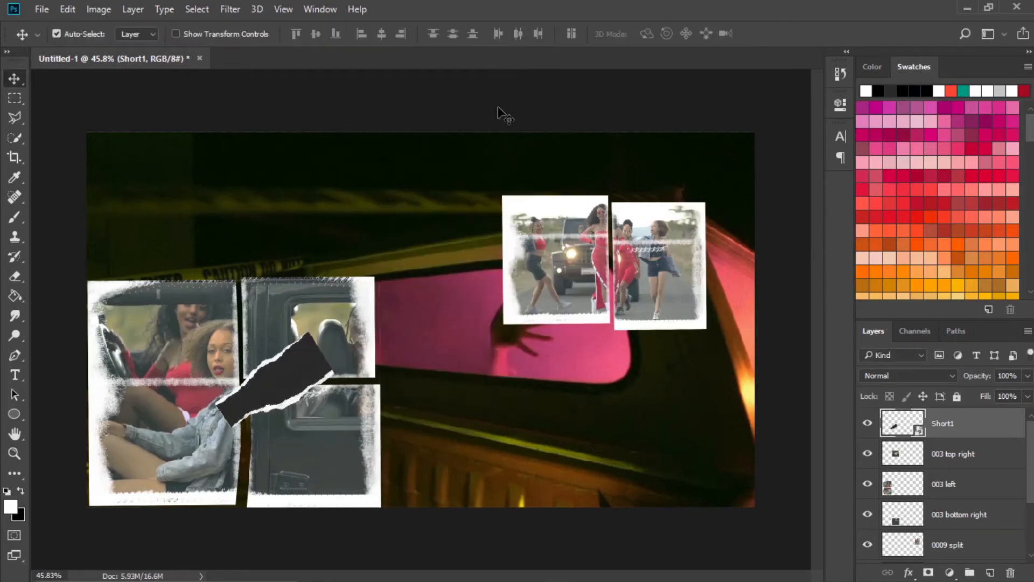
Set the Short1 rip's blend mode to Screen and reduce it slightly over the creases.
click(909, 377)
click(875, 168)
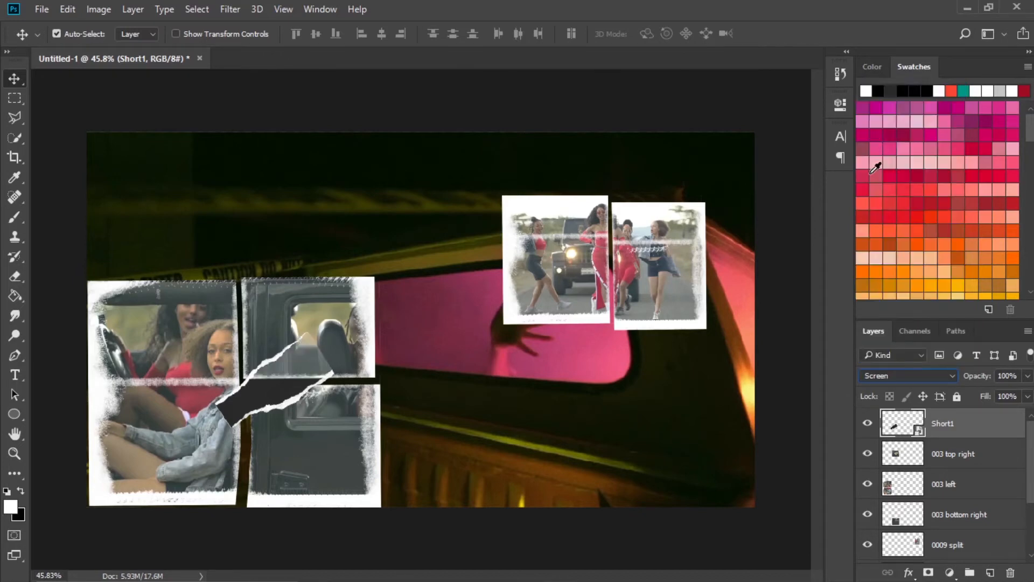
key(ctrl+t)
drag(297, 336, 287, 350)
key(Return)
Place frame 005 above the 003 bottom right layer, scaled to about 32.5%, beside the 003 pieces.
click(401, 402)
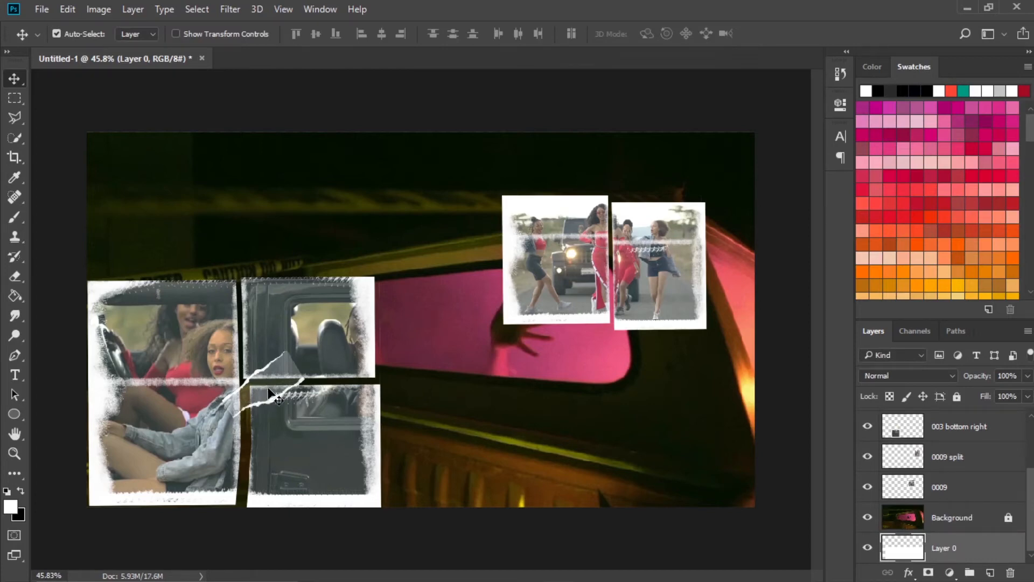
click(988, 428)
mouse_move(389, 570)
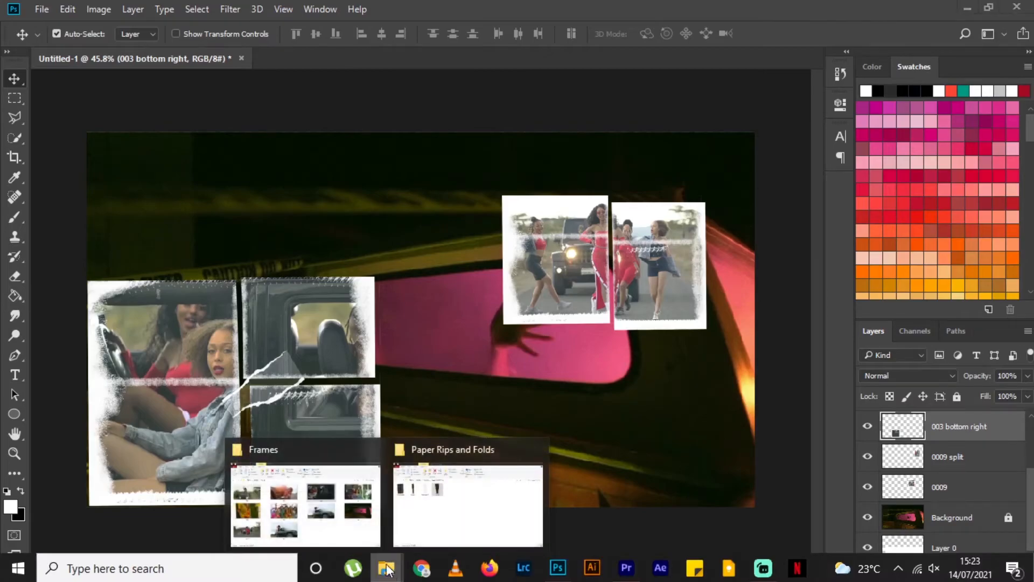
click(302, 501)
drag(130, 345, 135, 334)
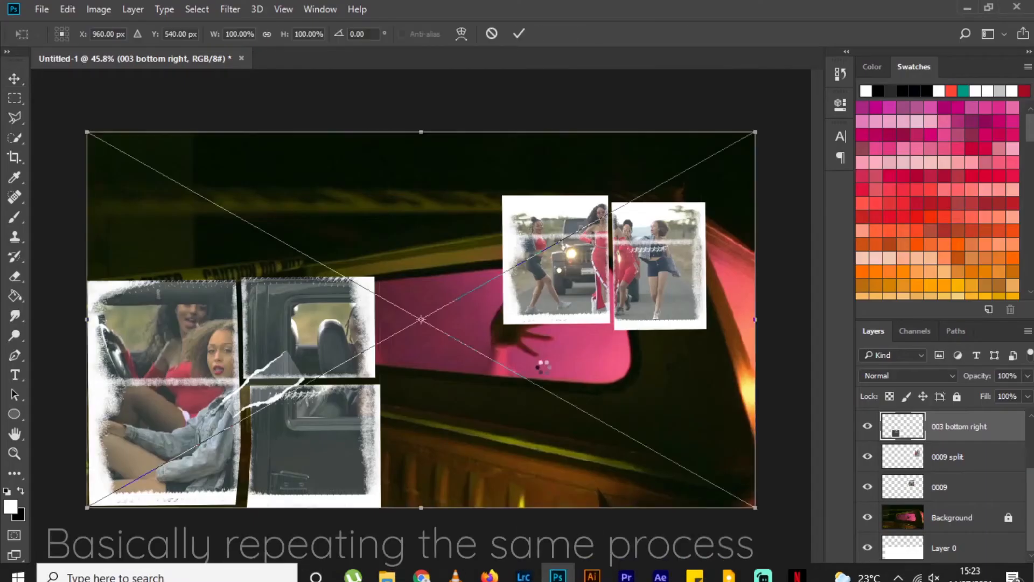
drag(83, 132, 369, 265)
drag(433, 318, 458, 396)
drag(512, 445, 605, 459)
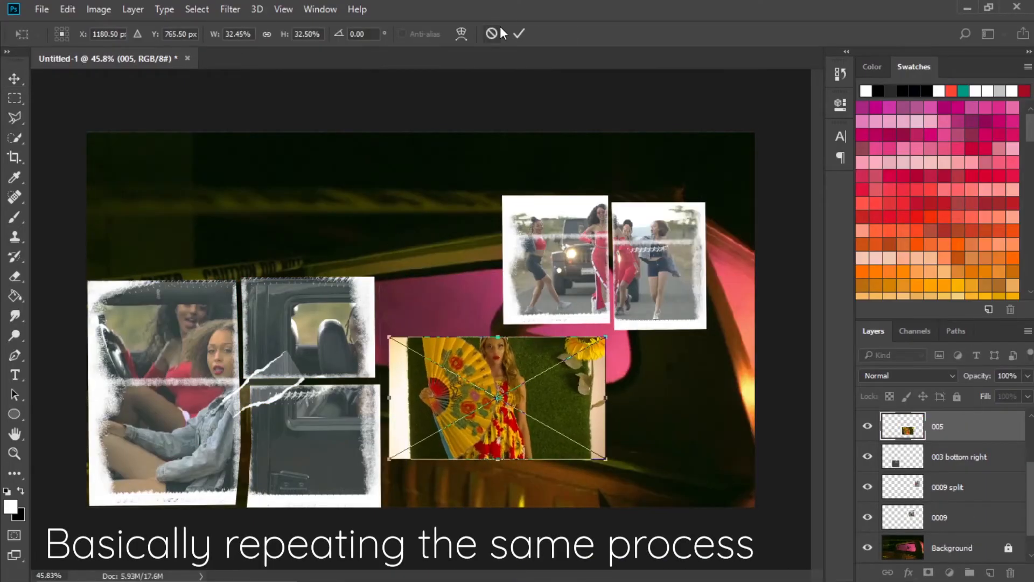
click(517, 34)
Place texture 011 from the DIY PAPER RIPS folder over frame 005, scaled down to a similar area.
mouse_move(388, 568)
click(431, 501)
click(228, 121)
double_click(83, 169)
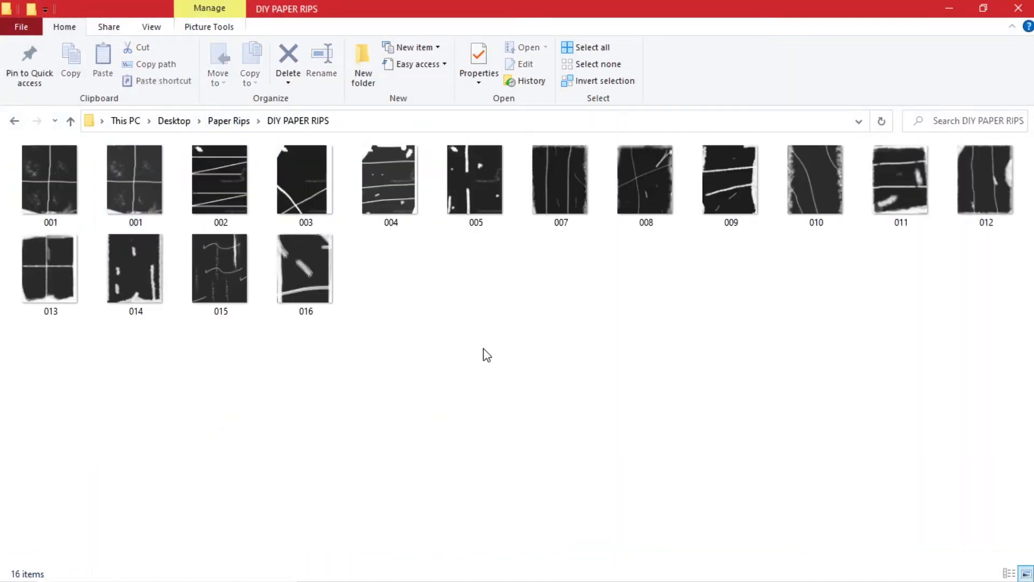
drag(894, 183, 591, 540)
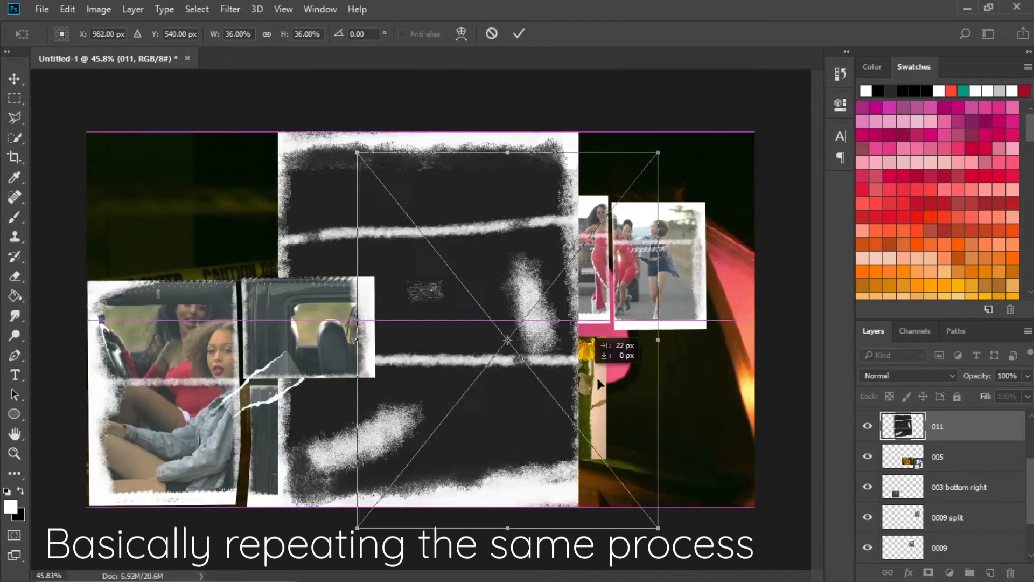
drag(597, 377, 550, 377)
click(518, 35)
Hide the layers of the other collage pieces, leaving frame 005, its paper texture and the Background shown.
alt+click(867, 426)
click(866, 456)
click(950, 460)
scroll(927, 522, down, 2)
click(867, 517)
drag(1030, 499, 1030, 459)
Move texture 011 and frame 005 to the top of the layer stack, with the frame above the texture.
click(980, 456)
click(961, 515)
shift+click(962, 486)
drag(962, 485, 942, 411)
scroll(939, 458, up, 1)
drag(939, 458, 959, 413)
Clip frame 005 to the paper texture below it and enlarge the frame until it covers the texture.
click(958, 448)
right_click(962, 427)
click(665, 431)
key(ctrl+t)
drag(607, 459, 686, 504)
drag(577, 433, 607, 432)
drag(713, 504, 718, 506)
click(518, 33)
Set frame 005's blend mode to Screen, adjust its position, and merge it with the paper texture.
click(960, 455)
click(960, 425)
click(907, 376)
click(883, 173)
drag(559, 392, 554, 397)
shift+click(962, 455)
right_click(964, 455)
click(668, 539)
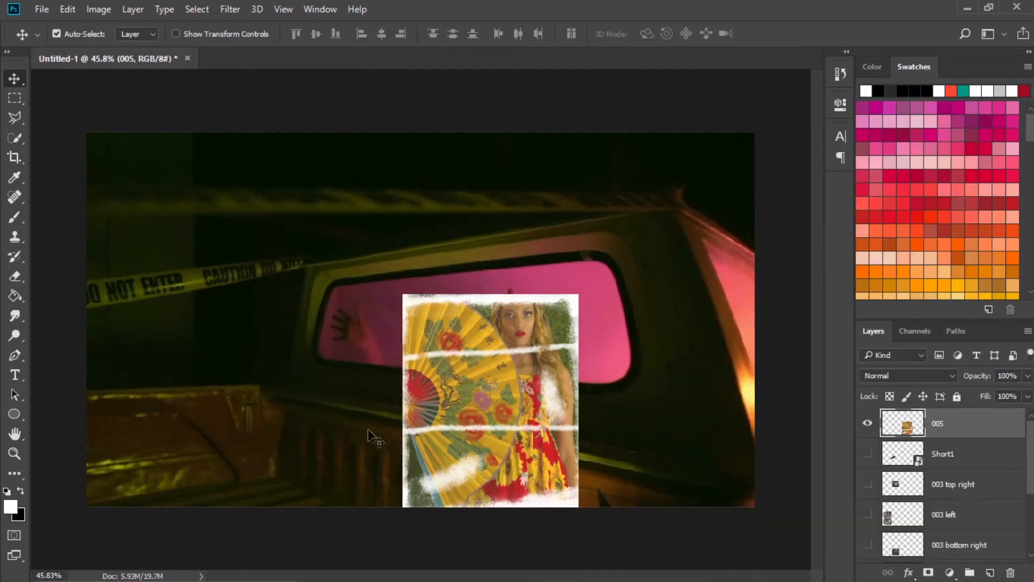
Select the strip of image 005 below its lower crease with the Polygonal Lasso and copy it to a new layer.
key(l)
click(447, 430)
click(352, 443)
click(334, 527)
click(633, 531)
click(644, 452)
click(586, 431)
key(ctrl+j)
Select the part of layer 005 above its upper crease with the Polygonal Lasso and copy it to a new layer.
click(968, 458)
click(587, 344)
click(599, 262)
click(410, 229)
click(366, 288)
click(354, 385)
click(404, 356)
click(588, 346)
key(ctrl+j)
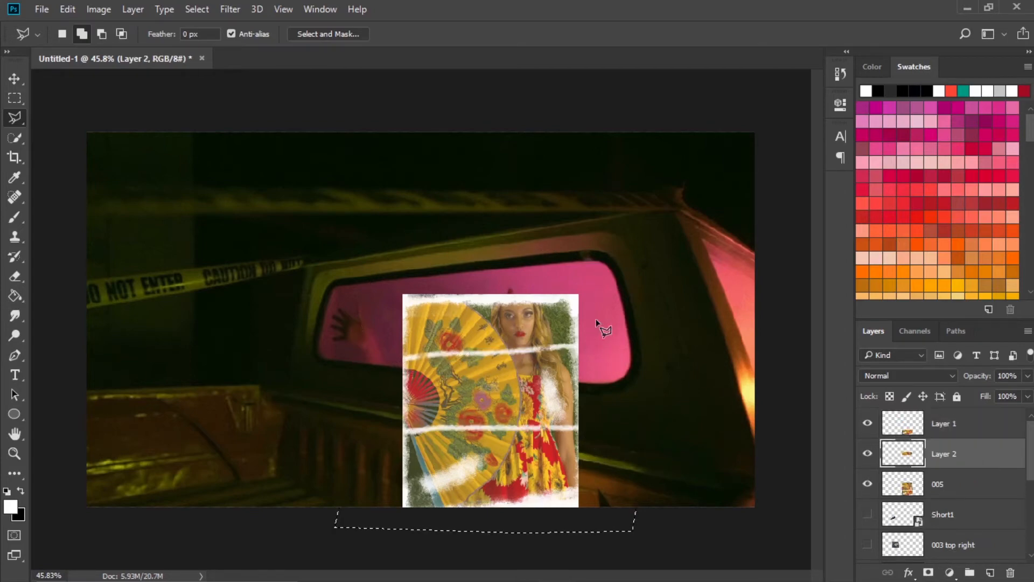
Inspect the Layer 1 and Layer 2 strips with layer 005 hidden, and show layer 005 again.
click(867, 484)
click(867, 423)
click(867, 424)
click(943, 425)
click(867, 484)
Load the outlines of Layer 2 and Layer 1 in turn, delete those areas from layer 005, and leave all three shown.
click(938, 483)
click(867, 424)
click(869, 455)
ctrl+click(905, 456)
key(Delete)
ctrl+click(903, 425)
key(Delete)
key(v)
click(867, 453)
click(867, 423)
Nudge the bottom strip of image 005 to the right and the top strip to the left, and clear the selection.
drag(498, 473, 501, 476)
key(ctrl+z)
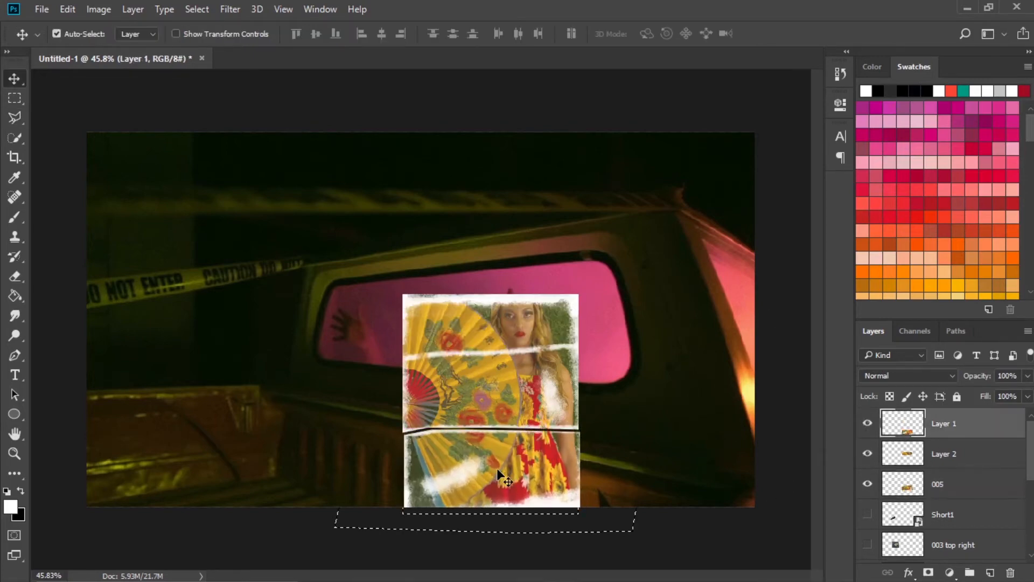
key(shift+Right)
key(shift+Right)
click(478, 312)
key(shift+Left)
key(shift+Left)
key(shift+Left)
key(ctrl+d)
Show the hidden Short1, 003 and 0009 layers again.
scroll(478, 311, down, 4)
mouse_move(867, 514)
mouse_down()
mouse_move(874, 559)
mouse_move(868, 506)
mouse_up()
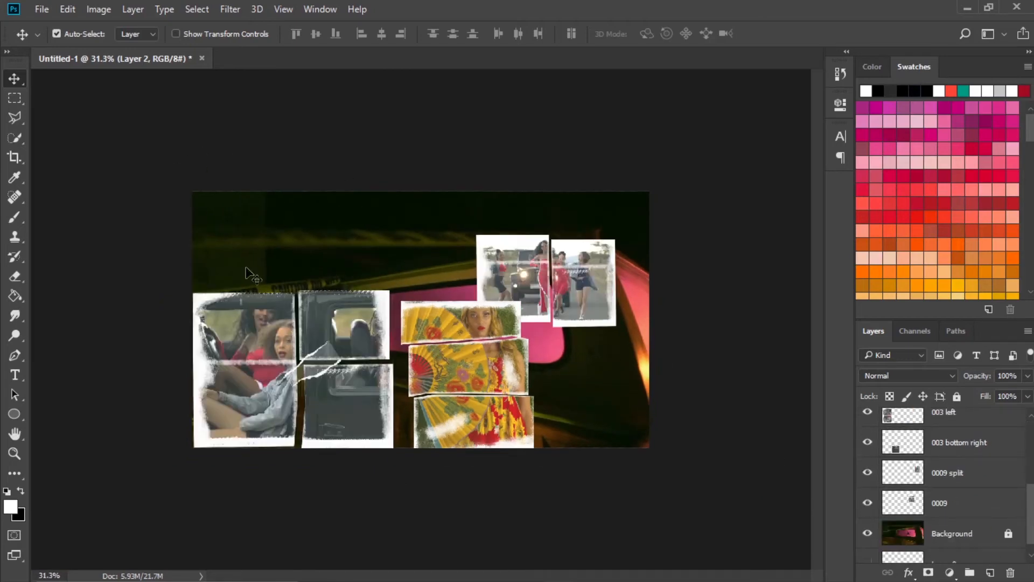
scroll(948, 463, up, 5)
Rename layer 005 as "005 middle", Layer 2 as "005 top" and Layer 1 as "005 bottom".
click(937, 485)
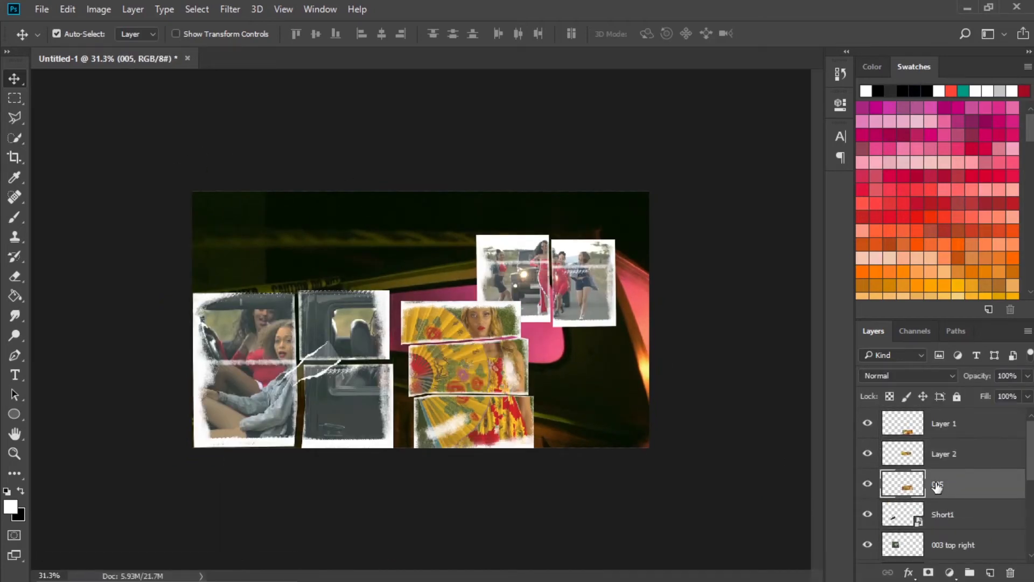
double_click(950, 454)
double_click(948, 423)
text(005 bottom)
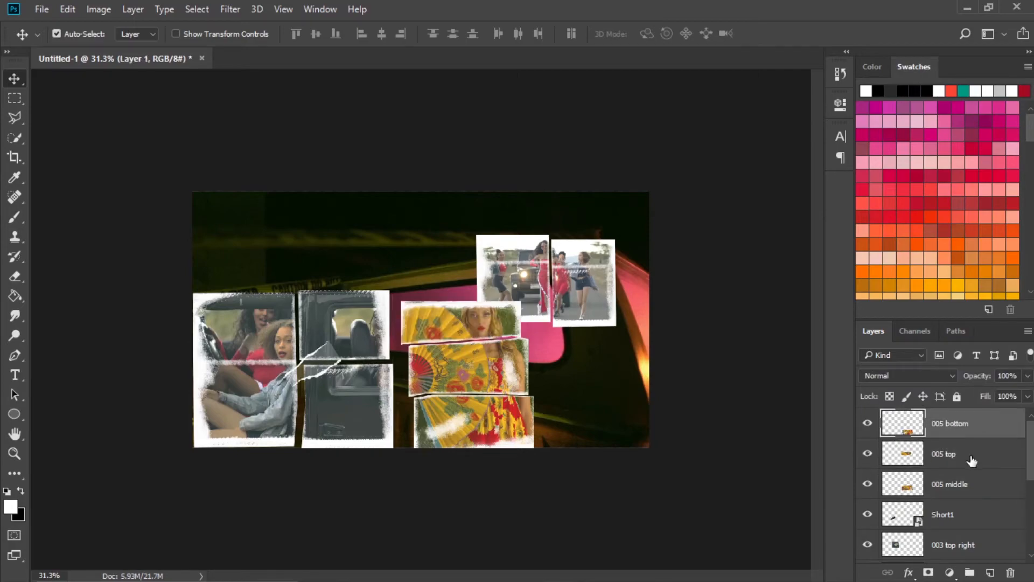
Place frame 002 from the Frames folder above the 003 pieces, scaled down and tilted clockwise.
mouse_move(386, 569)
click(306, 503)
drag(376, 200, 425, 253)
drag(650, 448, 359, 227)
drag(293, 228, 383, 232)
drag(442, 289, 492, 369)
mouse_move(405, 249)
mouse_down()
mouse_move(427, 258)
mouse_move(391, 242)
mouse_up()
drag(406, 284, 383, 265)
drag(368, 236, 360, 245)
key(Return)
key(ctrl+0)
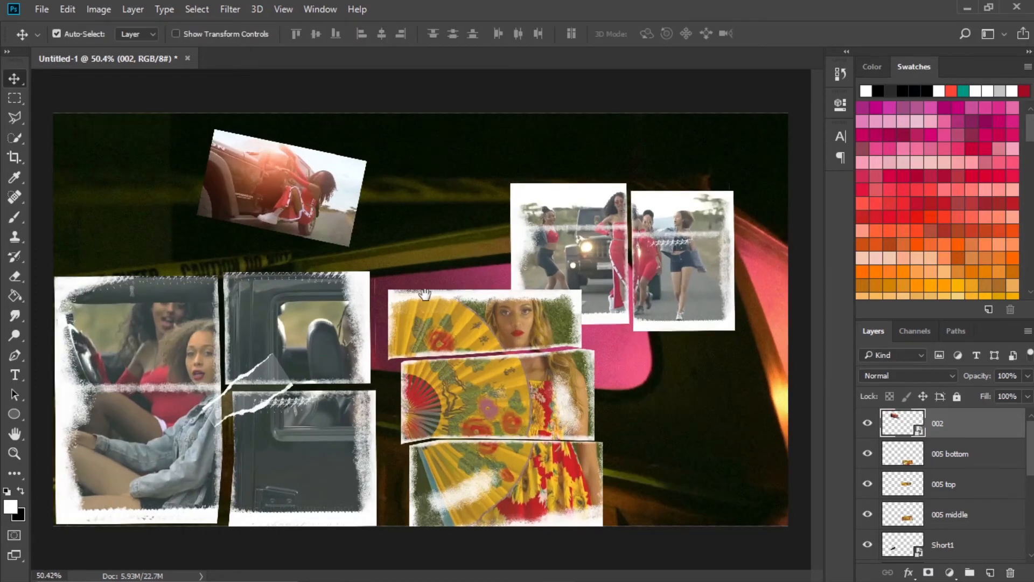
Place paper rip texture 005 over frame 002, scaled down to slightly exceed the frame's height.
click(398, 568)
drag(460, 169, 363, 215)
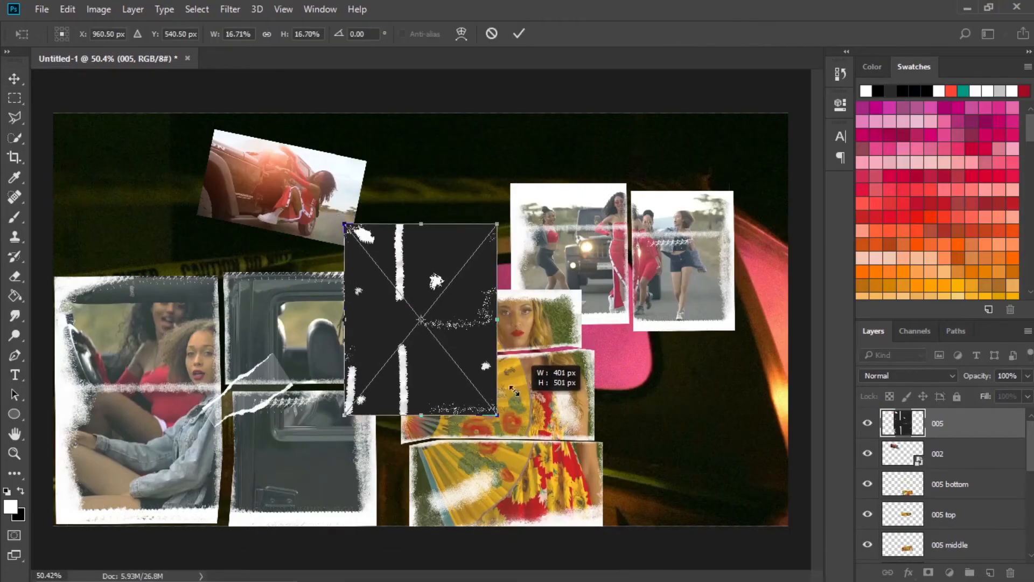
drag(256, 106, 280, 132)
drag(388, 203, 303, 168)
click(519, 34)
Move layer 002 above the texture, clip it to the texture, and enlarge the frame to cover it.
drag(958, 454, 961, 413)
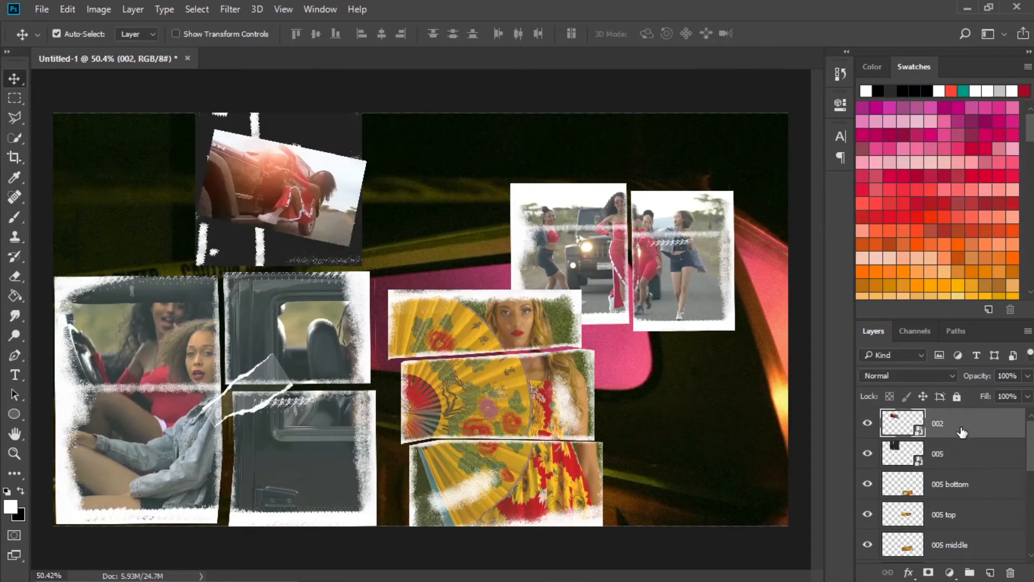
key(ctrl+alt+g)
key(ctrl+t)
drag(349, 246, 422, 310)
drag(377, 272, 356, 273)
click(518, 34)
Merge frame 002 with its texture, then resize the merged piece and position it above the 003 pieces.
shift+click(971, 453)
right_click(973, 454)
click(695, 559)
drag(325, 163, 365, 161)
key(ctrl+t)
drag(401, 97, 372, 115)
drag(350, 144, 232, 146)
click(670, 34)
scroll(367, 291, down, 1)
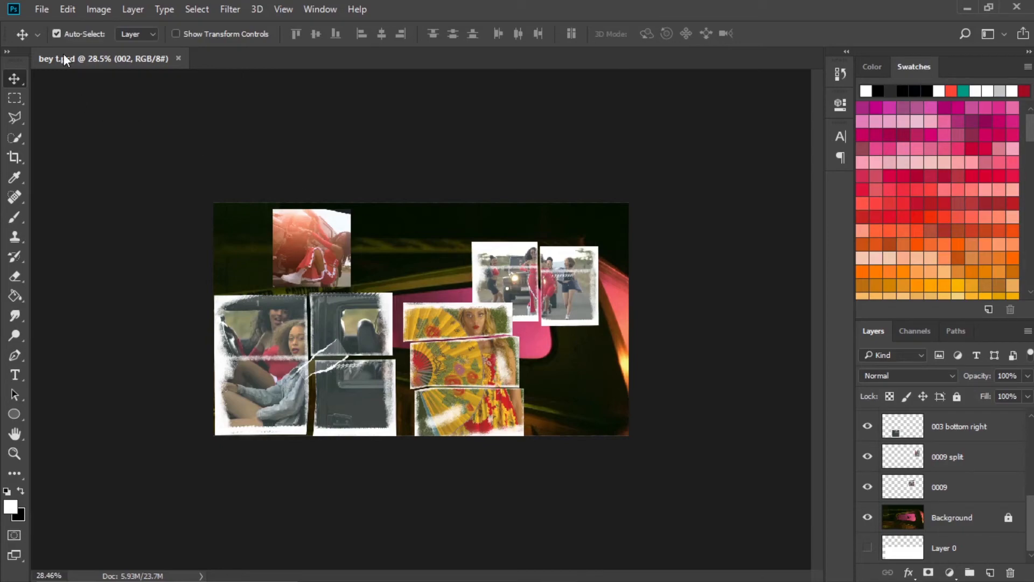
Switch to Premiere Pro and choose the Photoshop file bey t for import into the tutorial Show project.
click(967, 8)
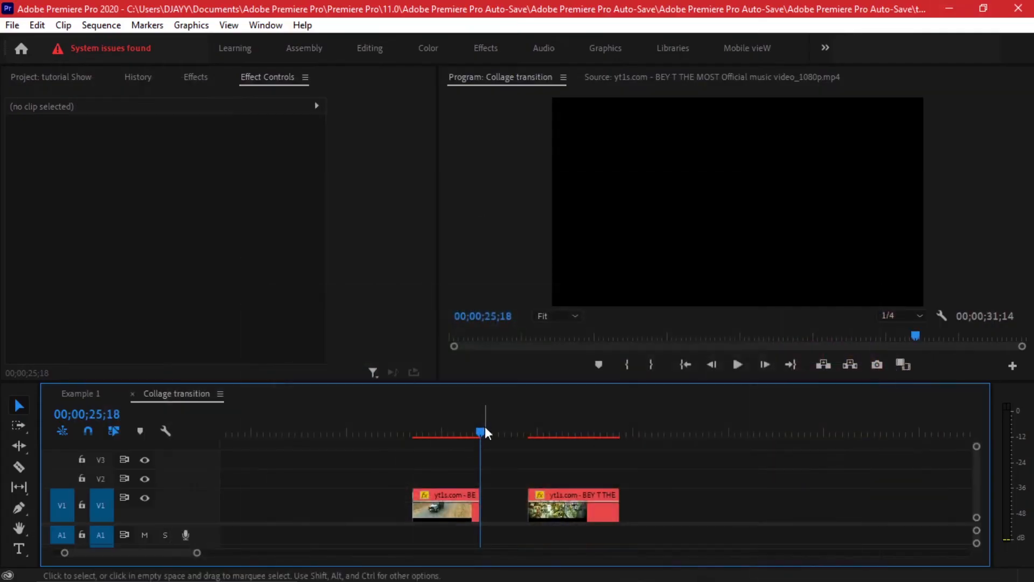
click(33, 77)
click(12, 24)
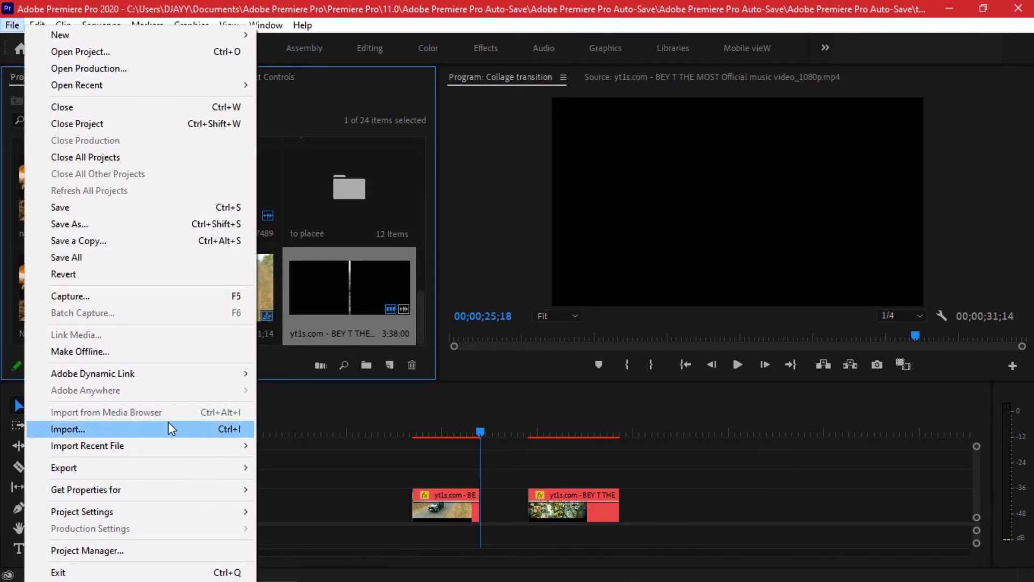
click(169, 426)
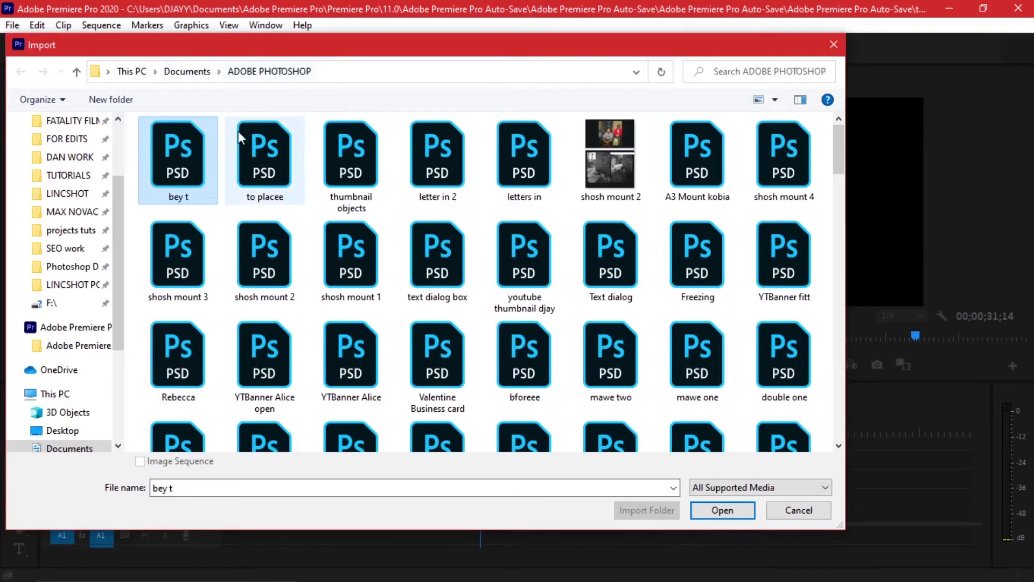
click(723, 512)
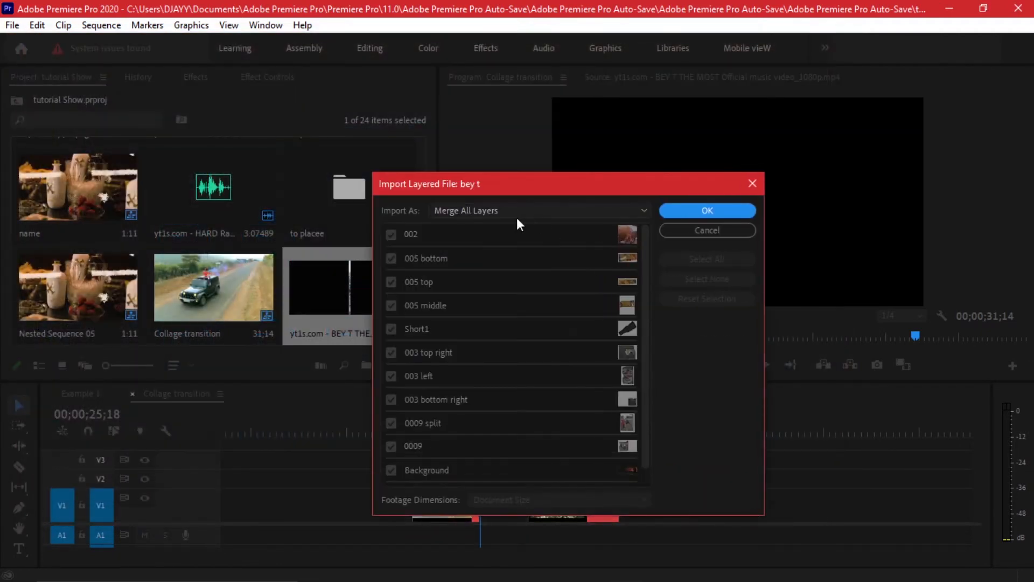
Import the layered bey t file as Individual Layers, with all layers included except Layer 0.
click(511, 212)
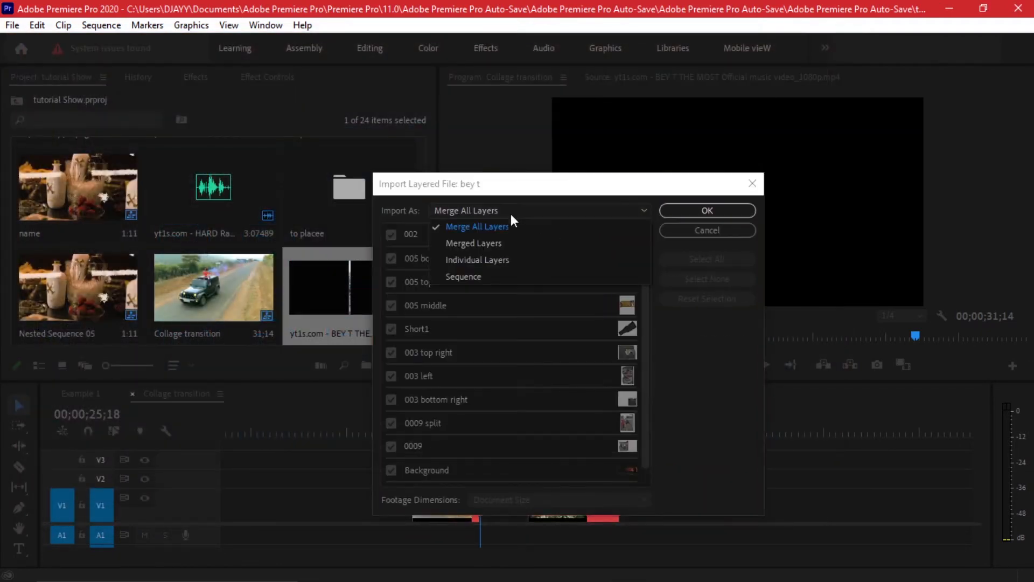
click(496, 258)
scroll(496, 254, down, 1)
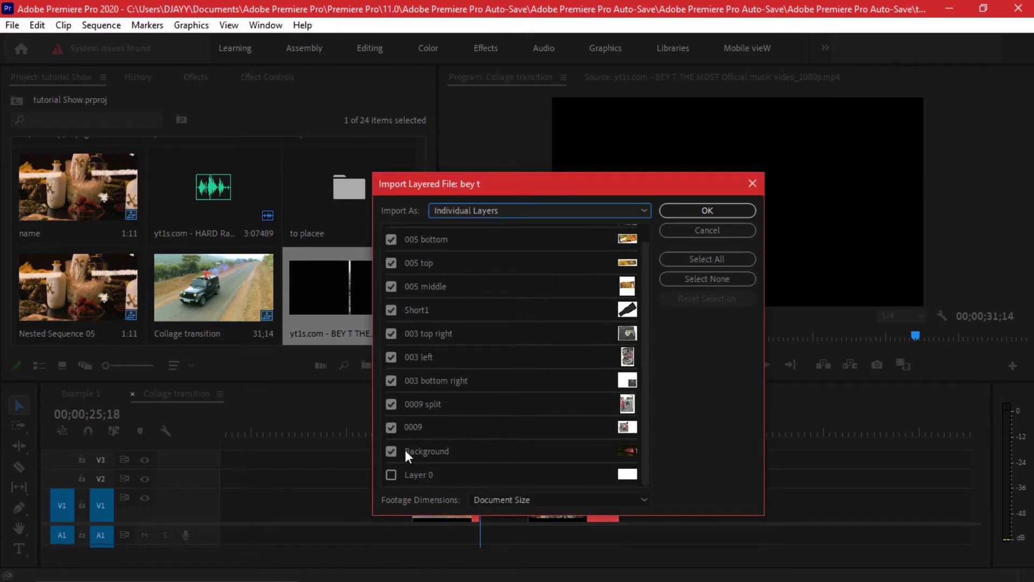
scroll(435, 455, up, 1)
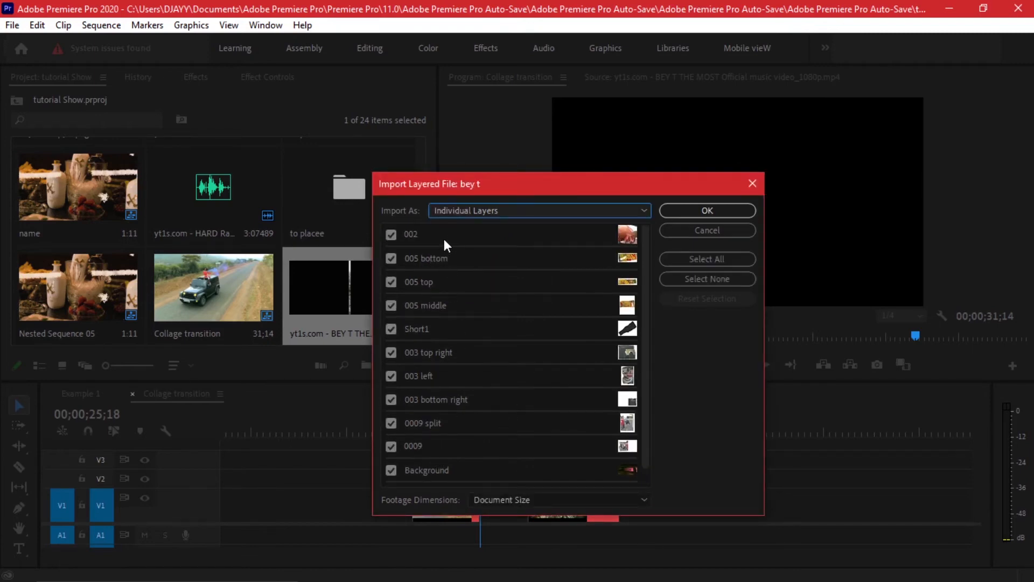
scroll(506, 363, down, 1)
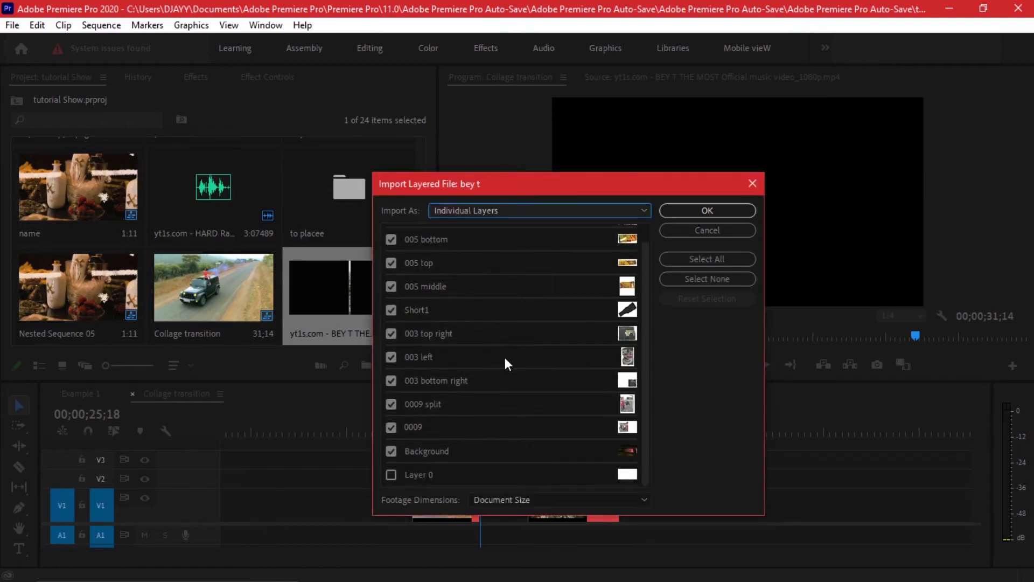
click(720, 212)
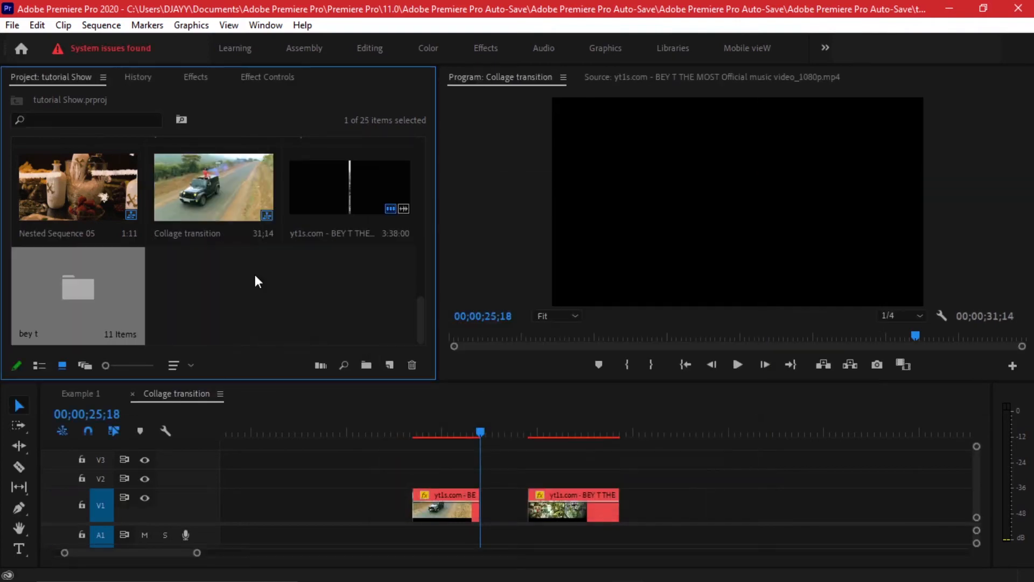
Open the bey t bin and collapse the height of video track V1.
double_click(64, 296)
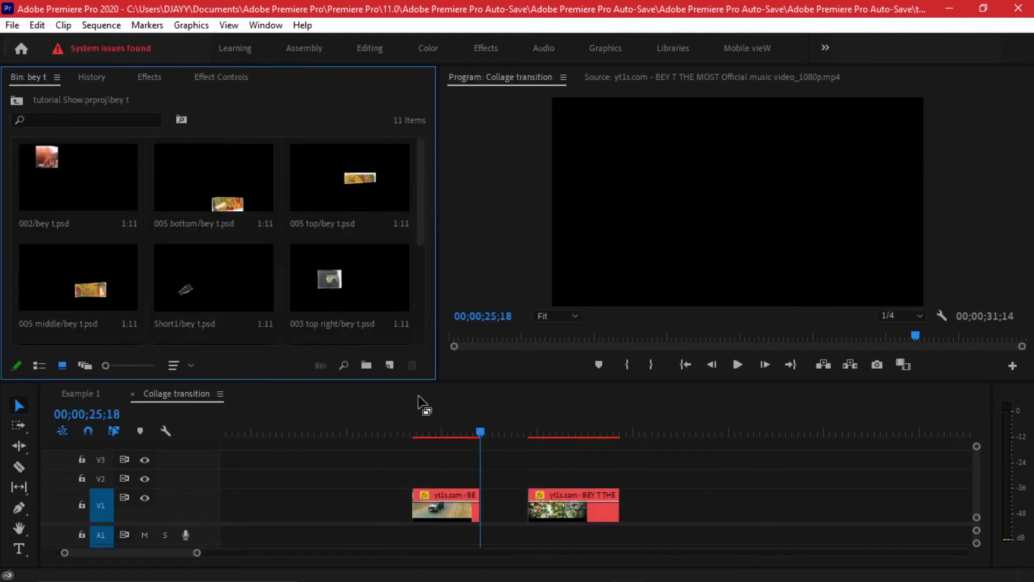
double_click(202, 505)
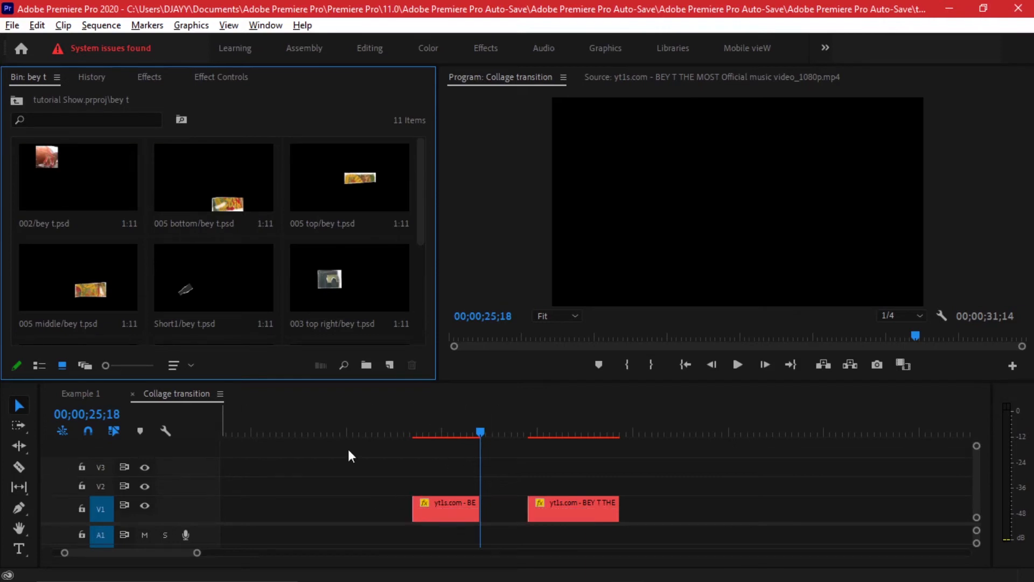
Place the Background layer on V2 at 00;00;25;18, directly after the first video clip.
scroll(363, 243, down, 3)
drag(205, 286, 554, 489)
scroll(496, 473, up, 2)
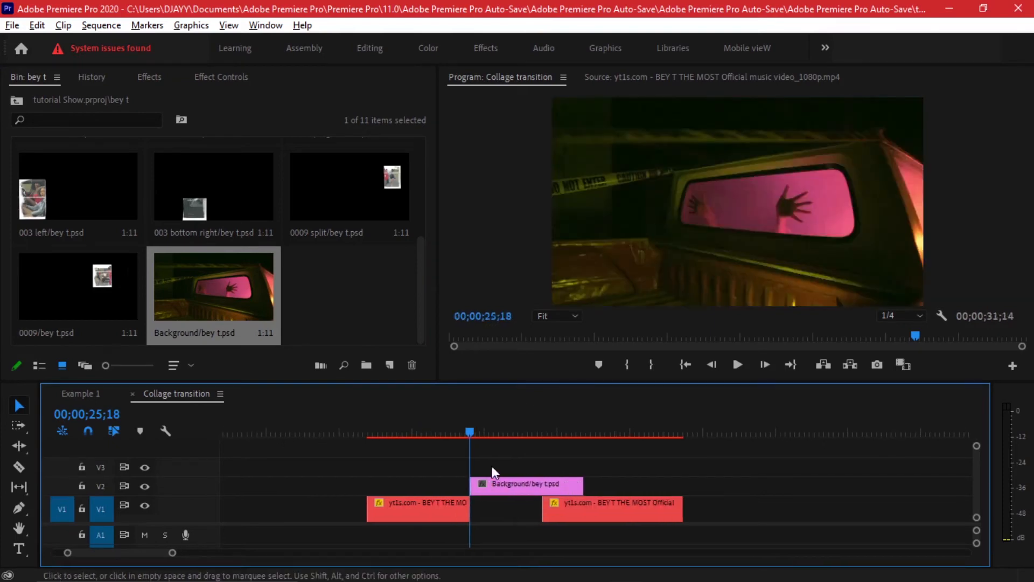
scroll(497, 474, up, 2)
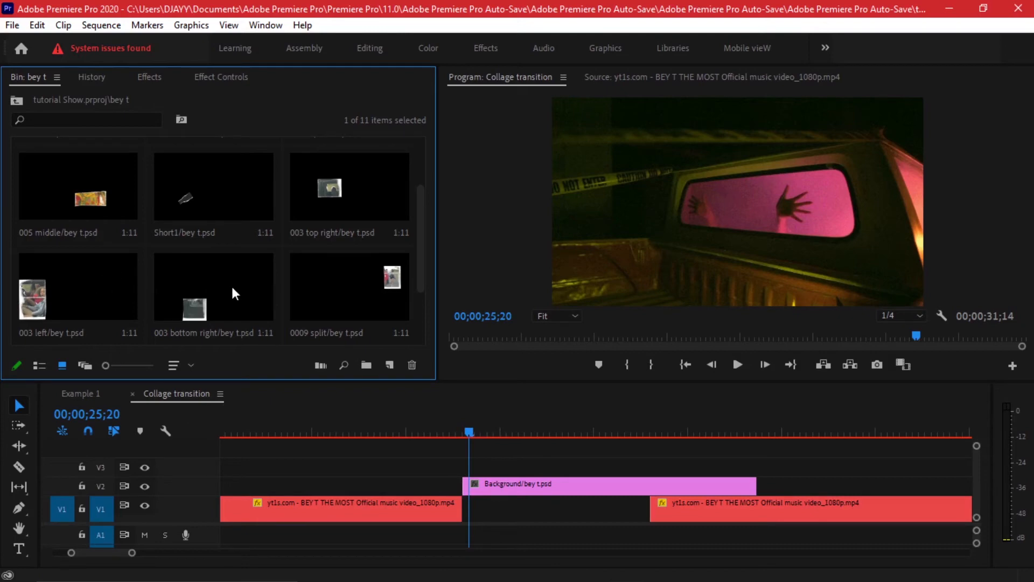
Stack the 003 bottom right layer on V3 at 00;00;25;20 and the 003 left layer on V4, offset by two frames.
drag(224, 286, 467, 430)
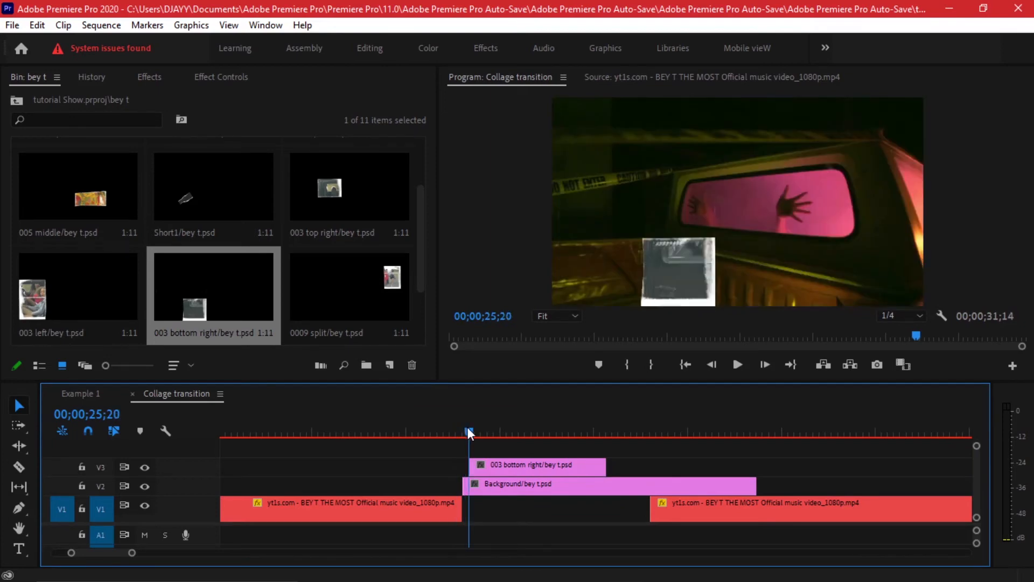
key(Right)
key(Right)
drag(21, 293, 487, 423)
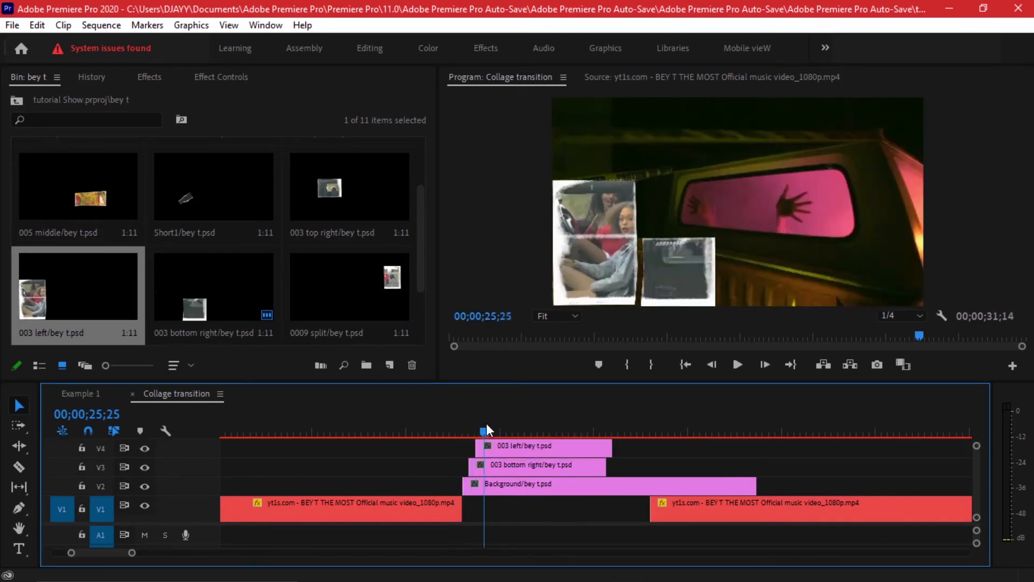
Stack the Short1 layer on V5 at 00;00;25;25 and the 003 top right layer on V6 at 00;00;25;27.
drag(349, 194, 488, 431)
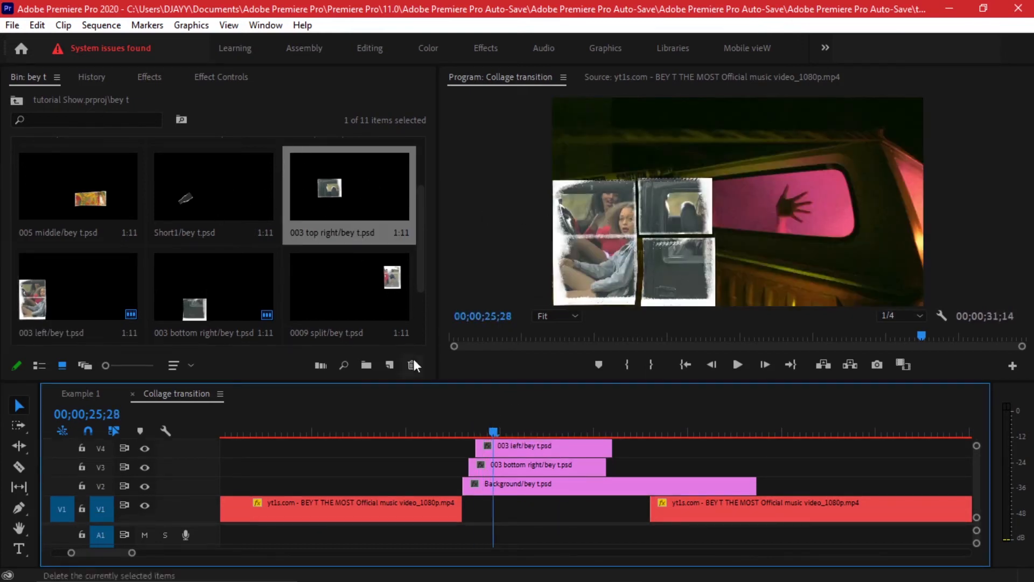
scroll(522, 461, up, 2)
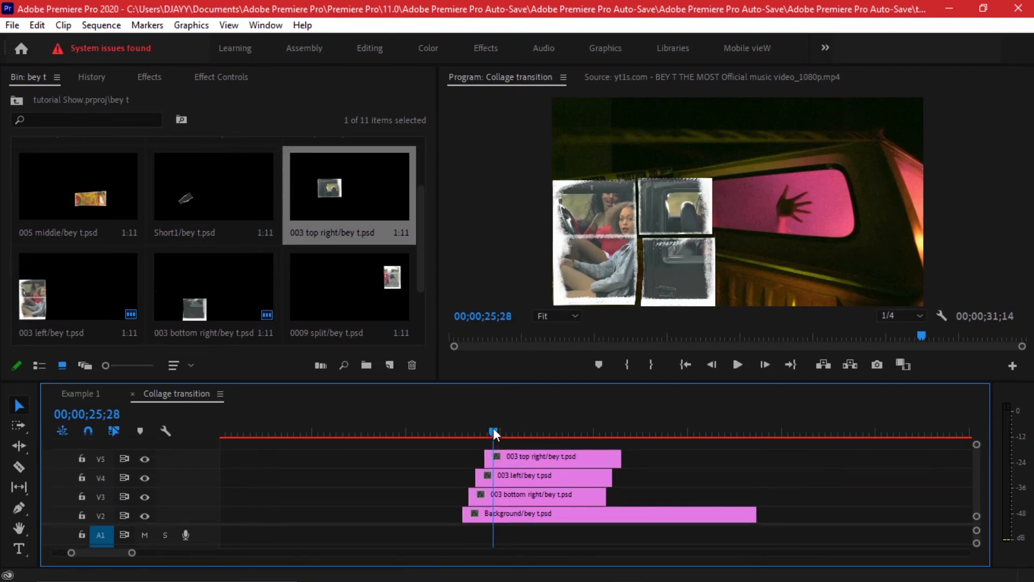
drag(491, 431, 484, 431)
drag(526, 458, 765, 464)
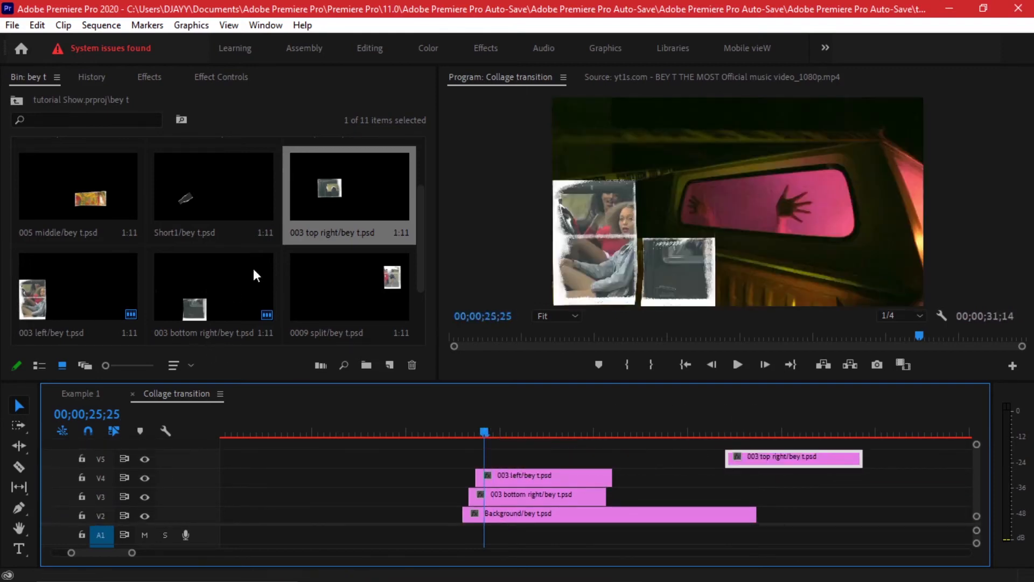
drag(183, 199, 560, 455)
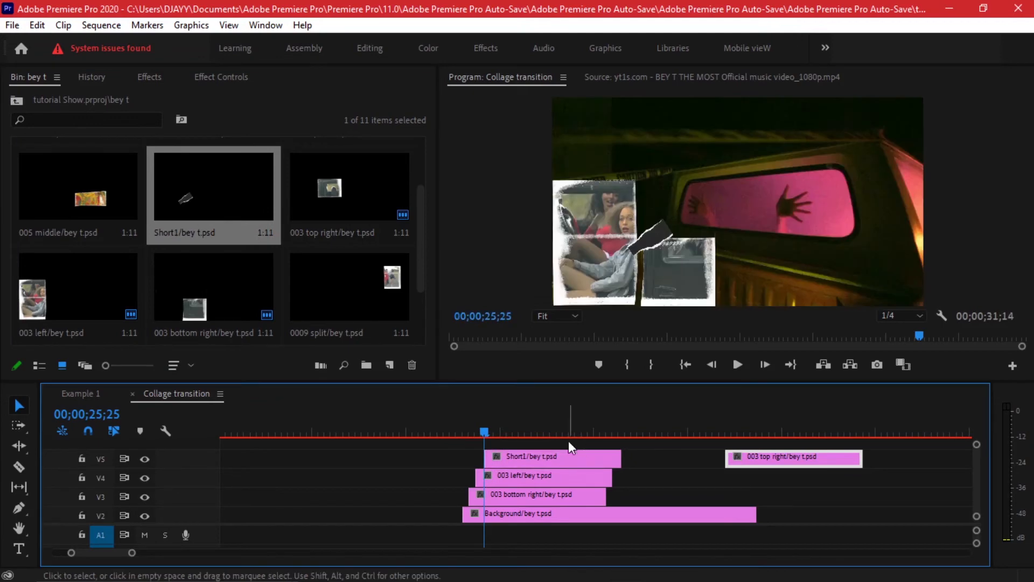
key(Right)
drag(735, 455, 512, 446)
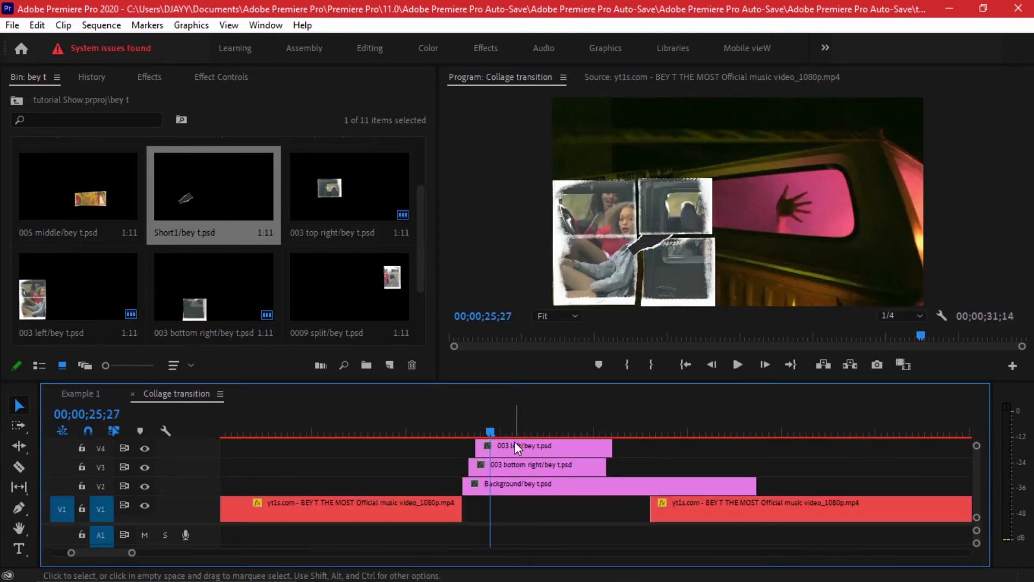
Change the blend mode of the Short1 clip on V5 so its black fill drops out and the torn white edge remains.
scroll(524, 453, up, 3)
scroll(501, 475, up, 4)
key(Left)
click(501, 475)
key(shift+5)
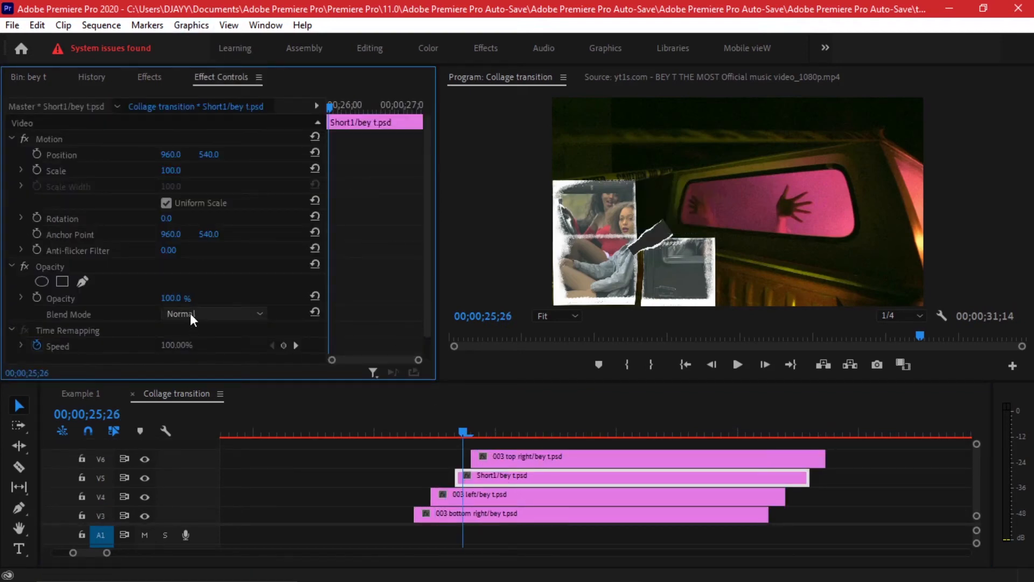
click(189, 313)
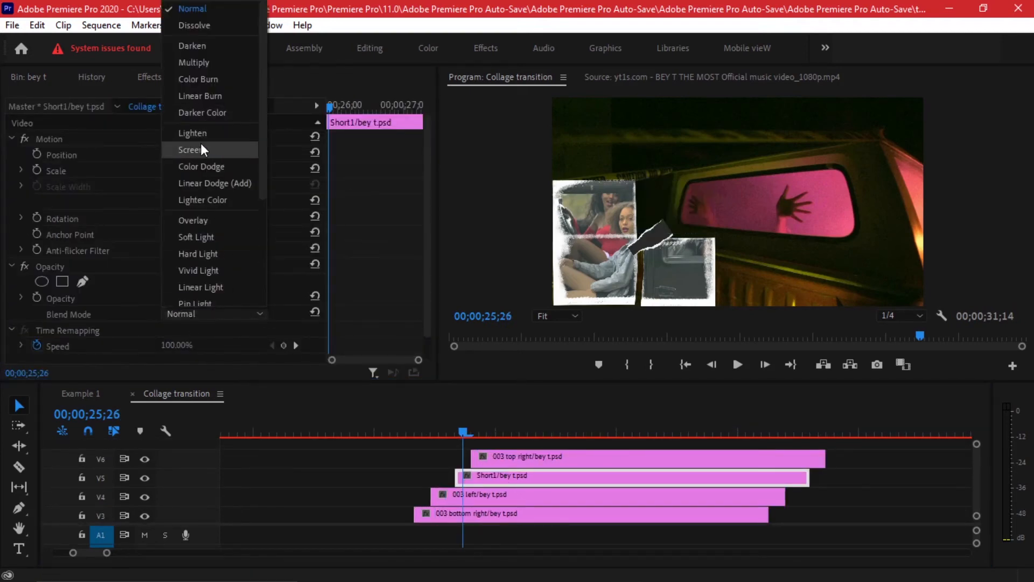
click(194, 150)
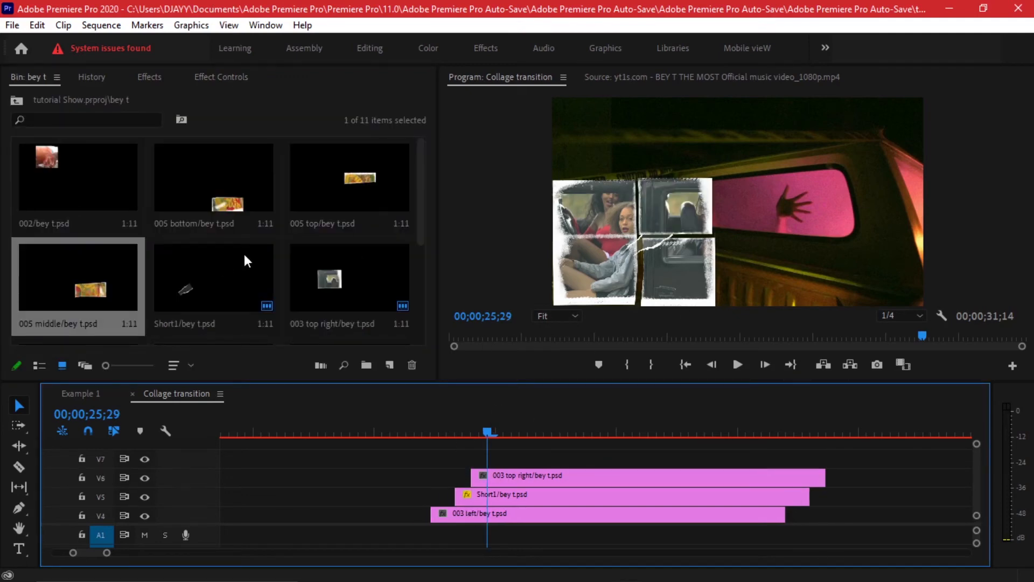
drag(76, 171, 488, 406)
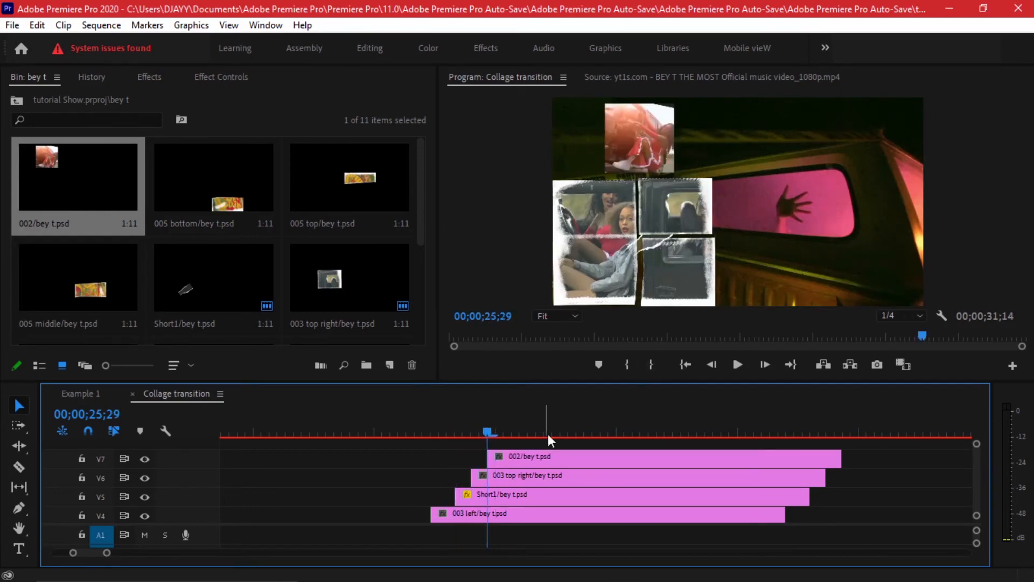
click(522, 456)
key(Delete)
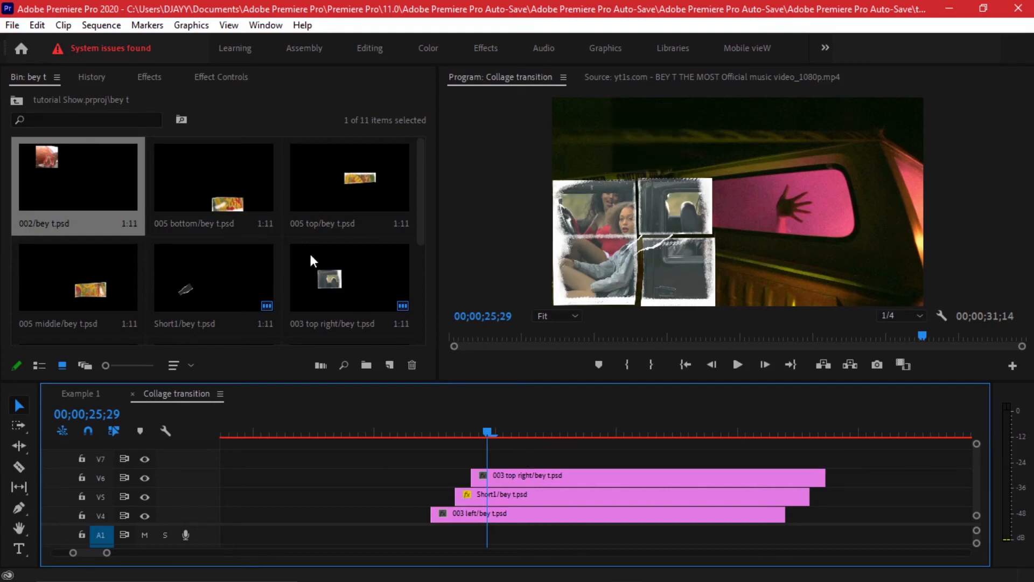
Stack the 0009 split layer on V7 at 00;00;25;29 and the 0009 layer on V8 at 00;00;26;01.
scroll(339, 226, down, 3)
drag(349, 183, 620, 437)
key(Right)
key(Right)
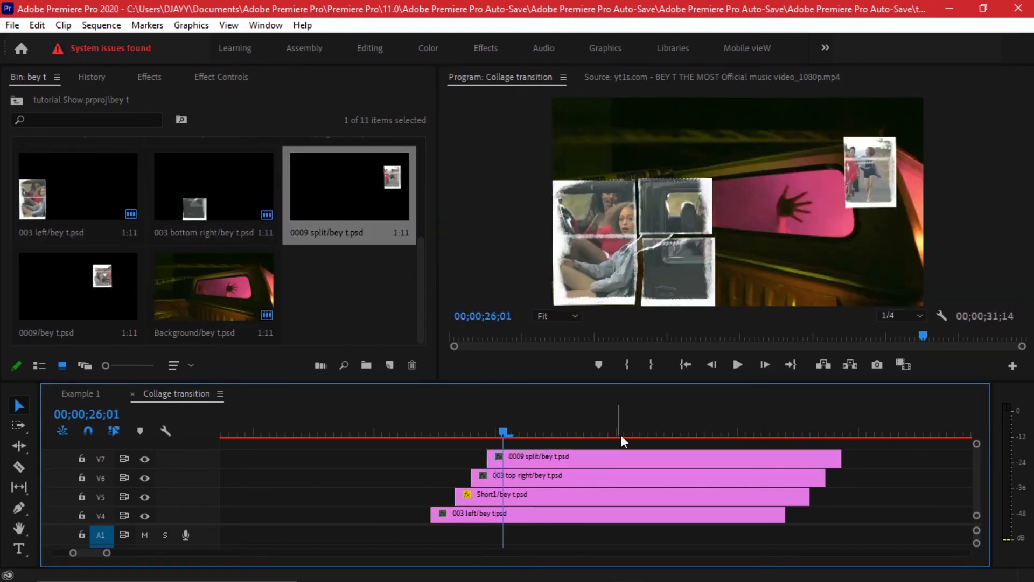
click(87, 279)
drag(51, 285, 538, 432)
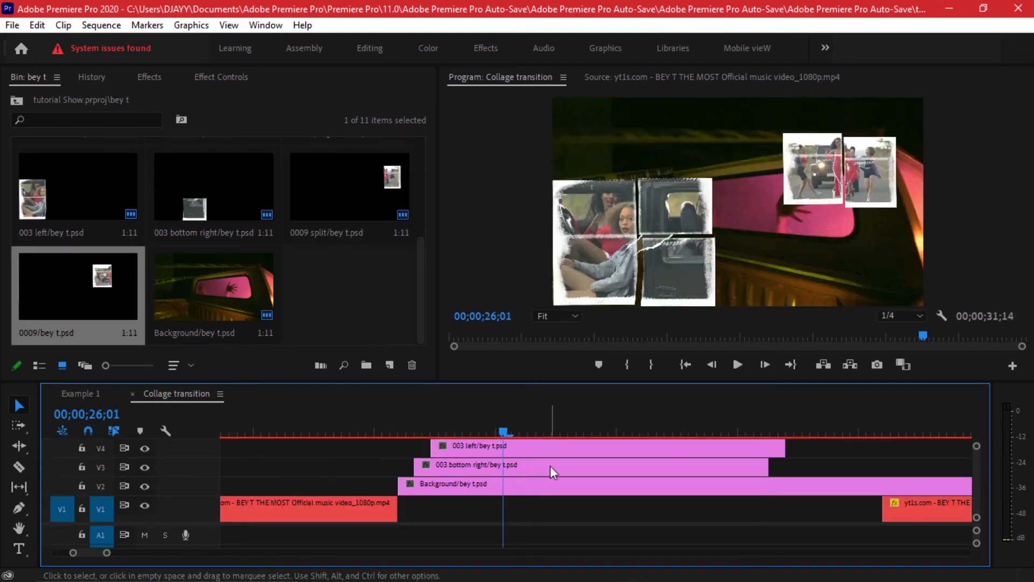
scroll(550, 465, up, 4)
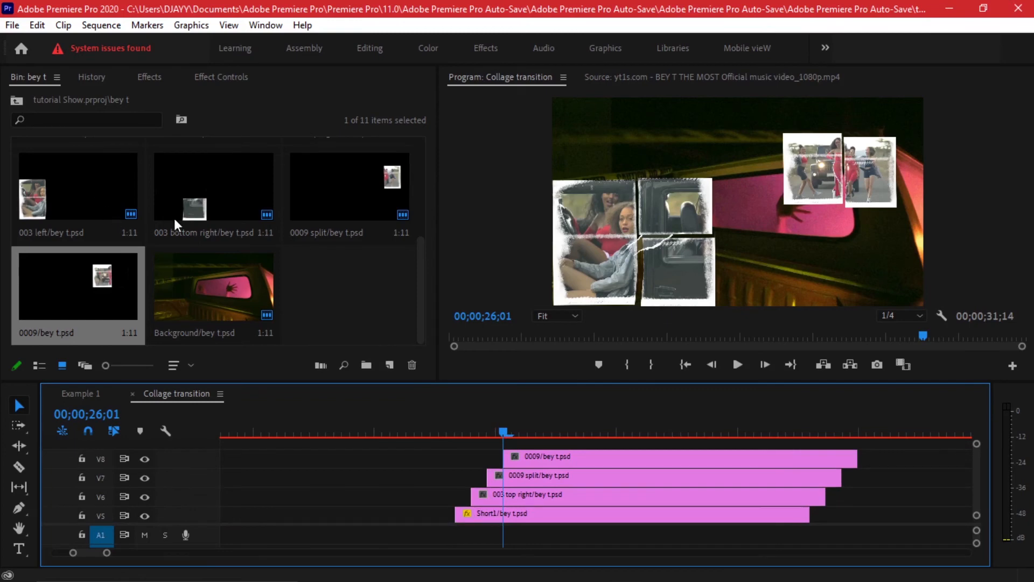
Place the 002 layer on V9 and align its start with 00;00;26;03.
scroll(178, 213, up, 5)
drag(77, 172, 522, 440)
scroll(564, 465, up, 5)
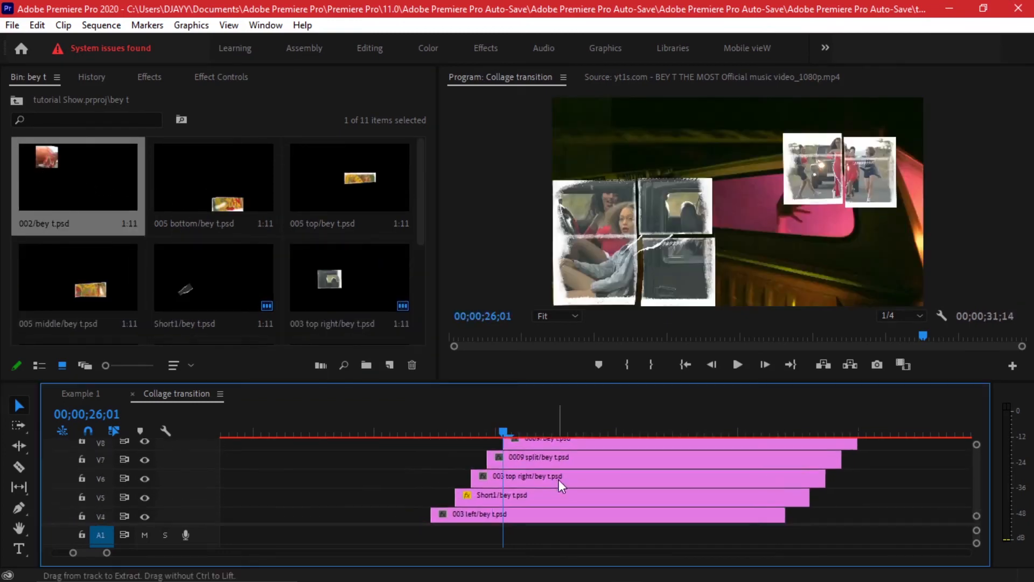
key(Right)
key(Right)
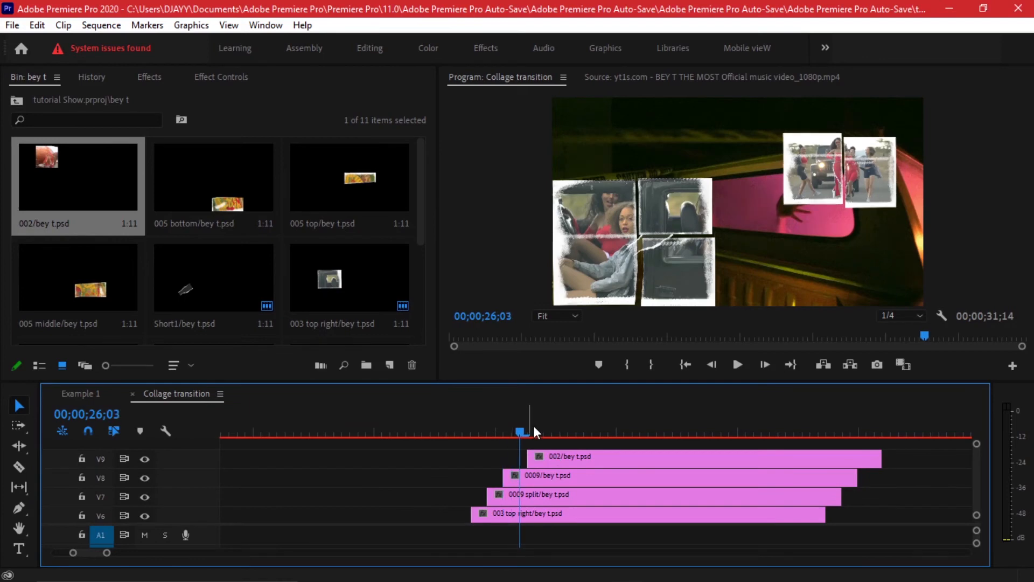
click(559, 461)
drag(557, 459, 541, 449)
Stack the 005 bottom layer on V10 at 00;00;26;05.
click(195, 206)
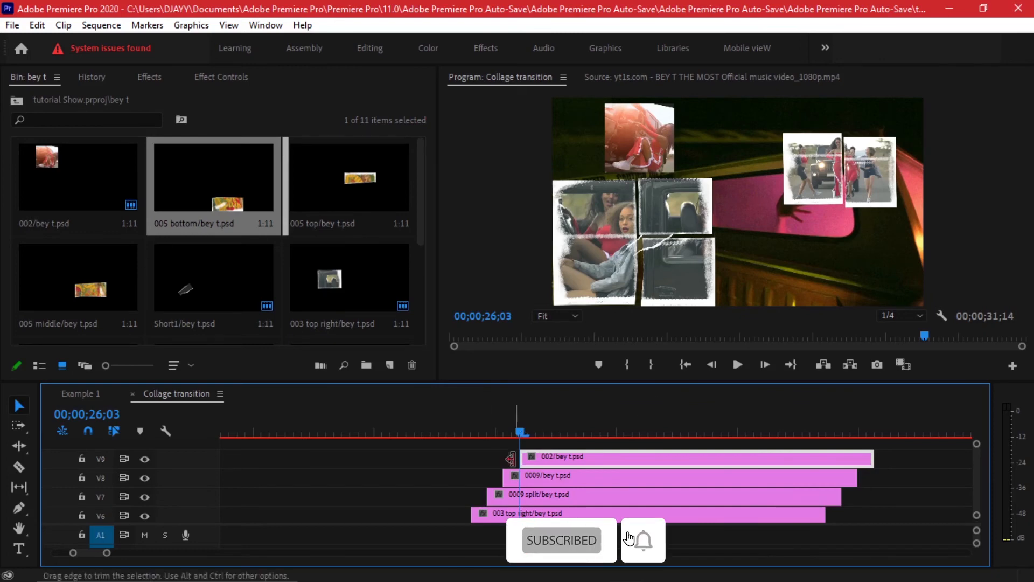
key(Right)
key(Right)
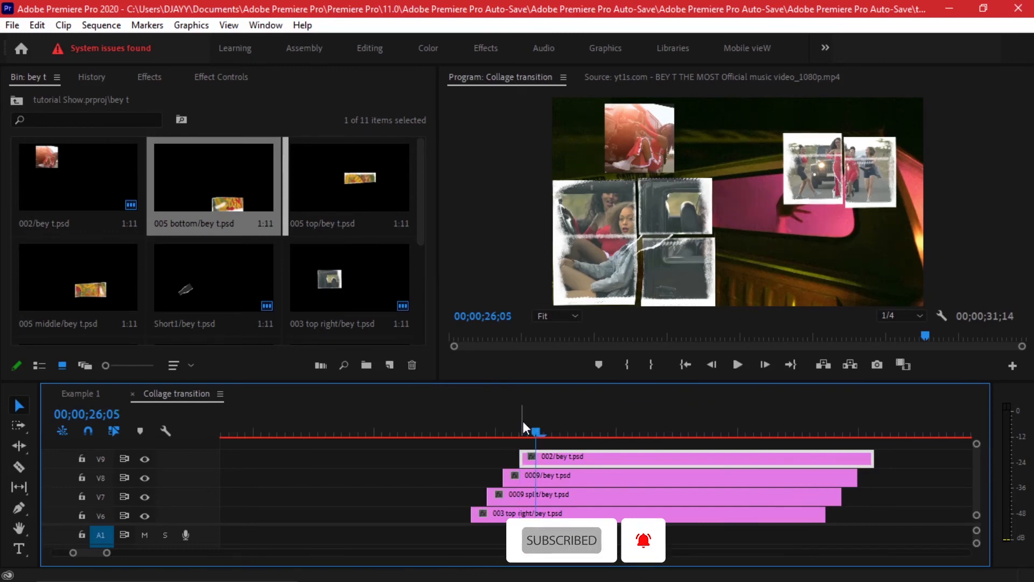
drag(226, 193, 555, 444)
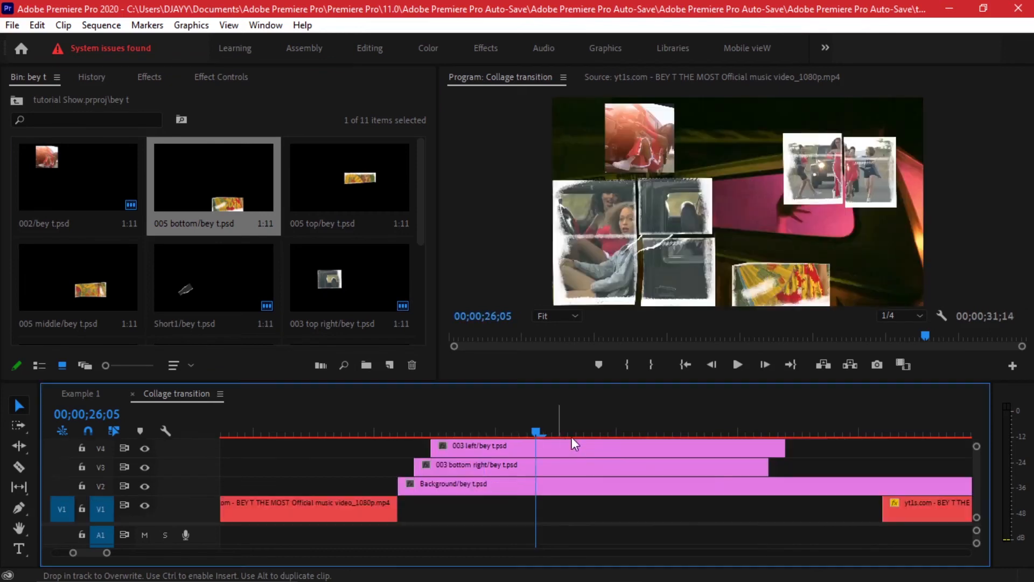
scroll(632, 457, up, 5)
key(Right)
key(Right)
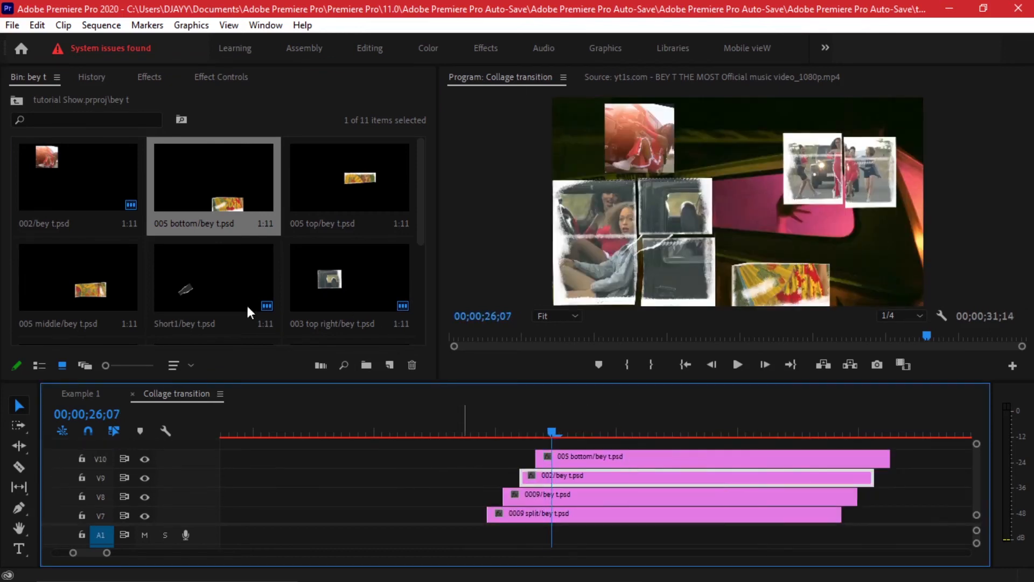
Stack the 005 middle layer on V11 at 00;00;26;07 and the 005 top layer on V12 at 00;00;26;09.
drag(83, 286, 559, 442)
key(Right)
key(Right)
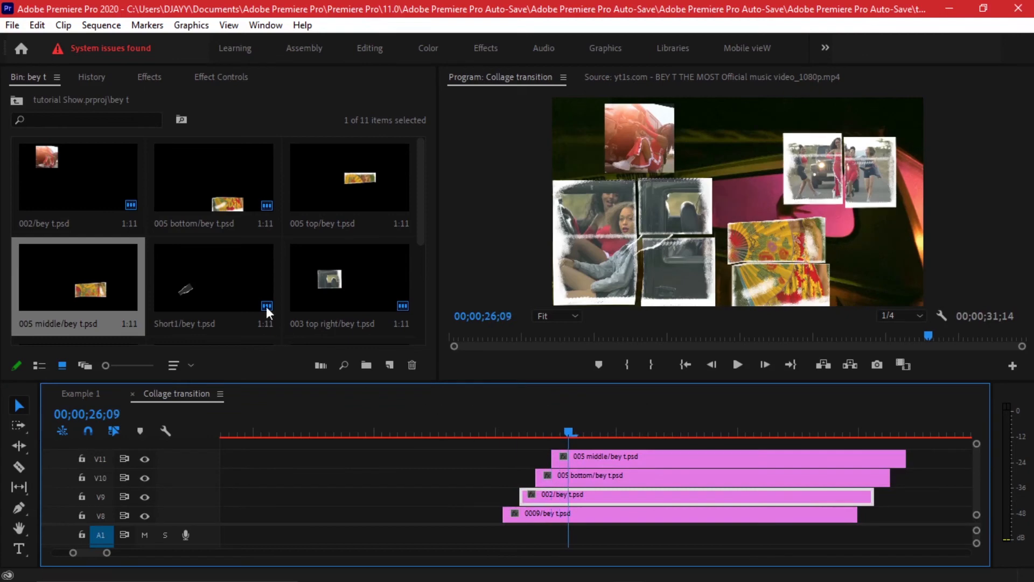
drag(358, 175, 577, 447)
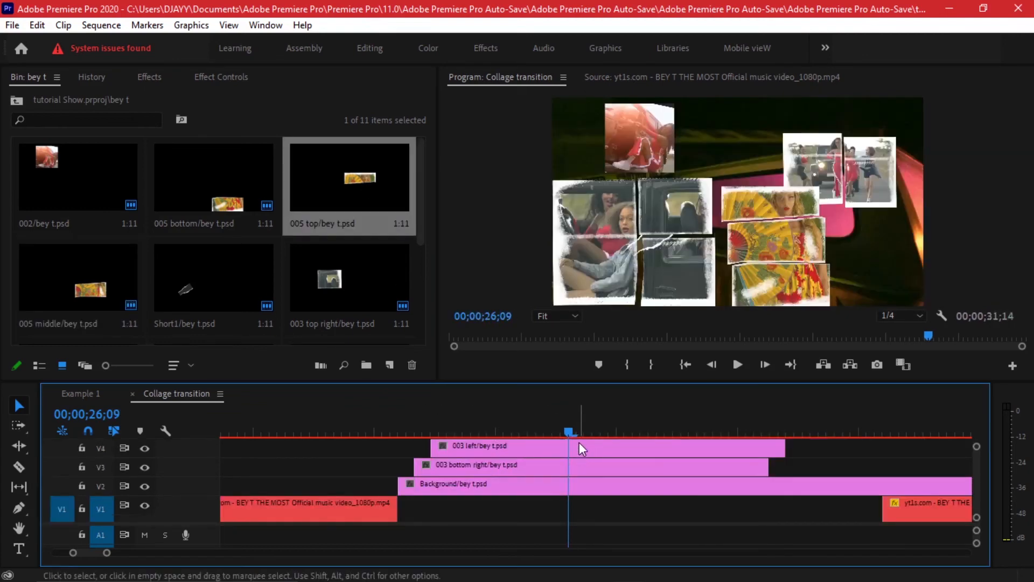
Trim the ends of all collage layer clips on V2 to V12 so they finish at the same frame.
key(minus)
key(minus)
key(minus)
key(minus)
key(grave)
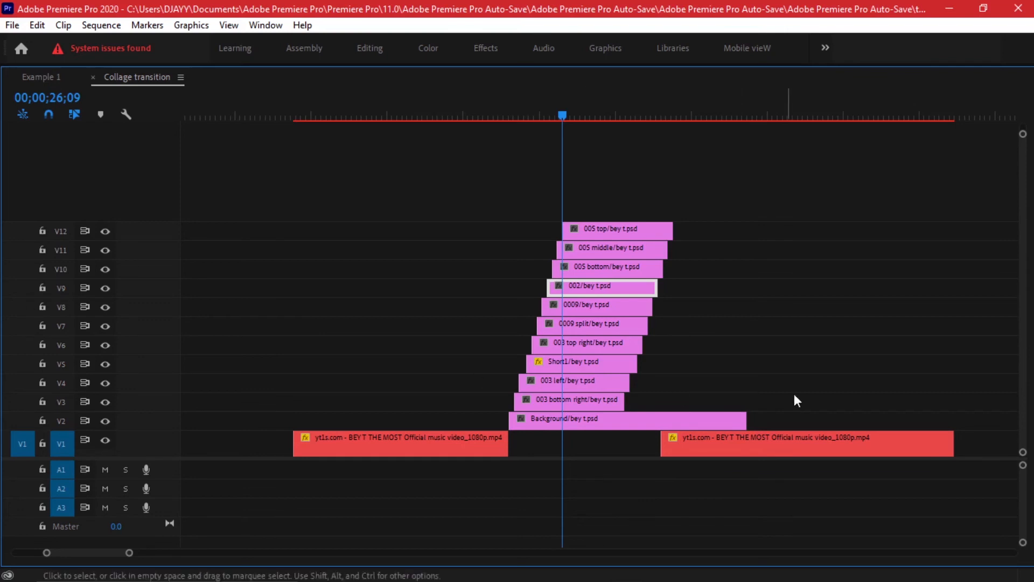
drag(694, 417, 599, 420)
drag(620, 401, 600, 401)
drag(636, 341, 601, 340)
drag(644, 328, 601, 324)
drag(647, 309, 601, 306)
drag(654, 288, 602, 286)
drag(661, 266, 605, 267)
drag(669, 252, 610, 253)
drag(671, 231, 602, 227)
Play through the stacked collage, and move the second video clip on V1 to start where the layers end.
key(grave)
scroll(666, 501, down, 4)
click(584, 414)
key(space)
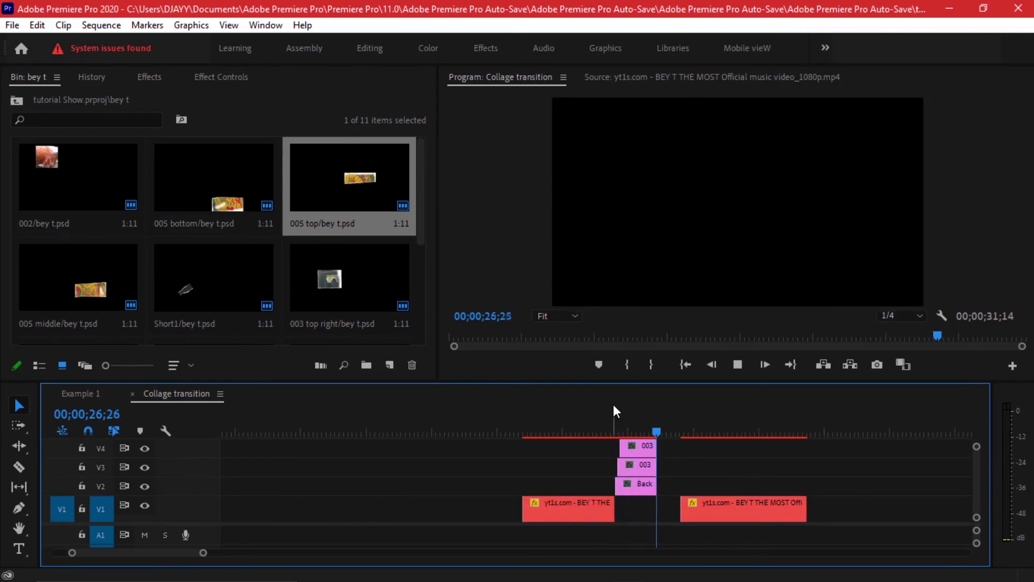
key(space)
key(grave)
scroll(657, 301, up, 4)
drag(653, 451, 585, 451)
Nest all the collage layer clips on V2 to V12 into one sequence named bey t.
drag(434, 166, 512, 426)
right_click(518, 374)
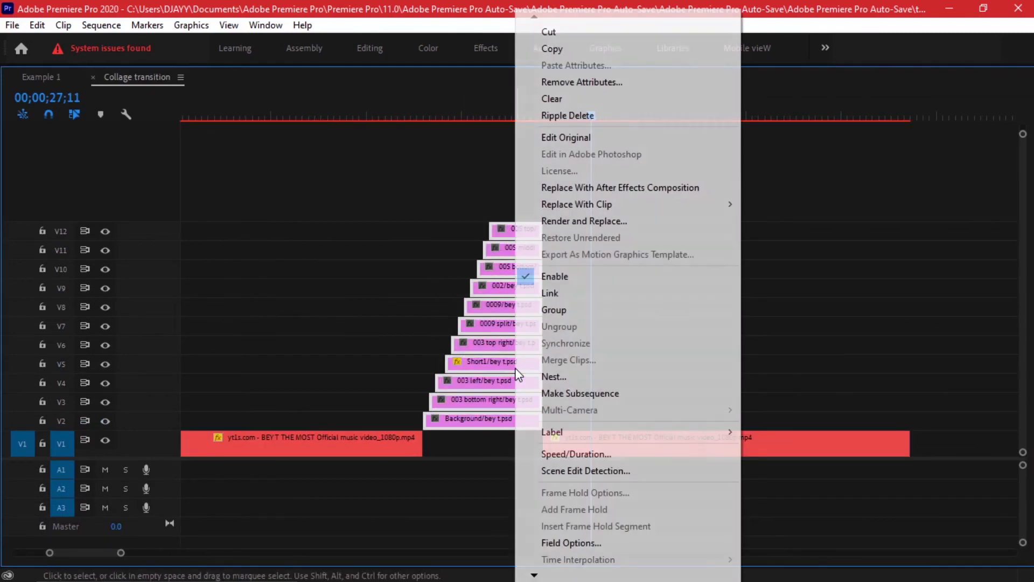
click(521, 375)
text(bey t)
key(Return)
key(grave)
Keyframe the bey t nest's Scale from 100 at its start to a slightly larger size at its end.
drag(487, 428, 532, 425)
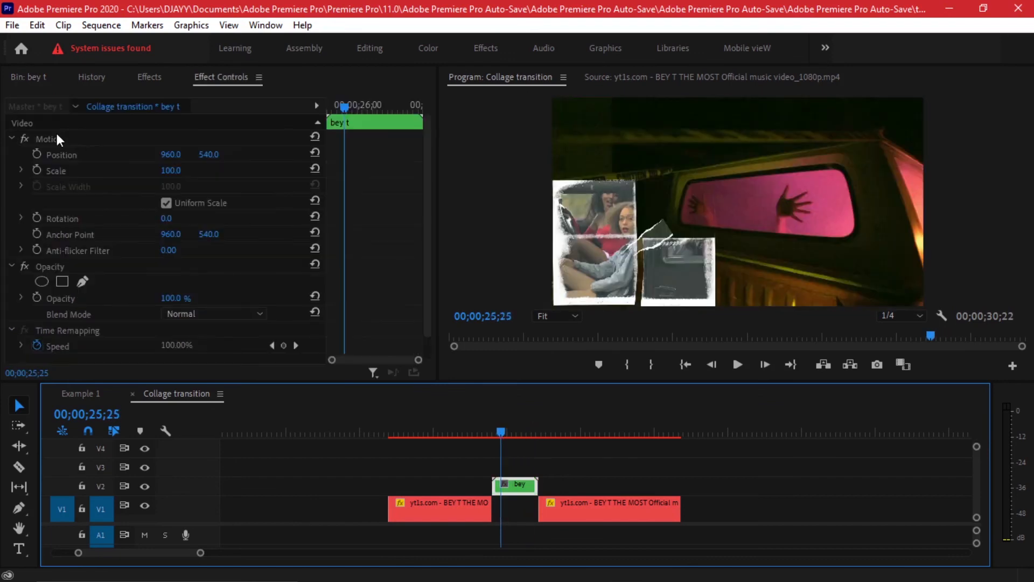
click(56, 138)
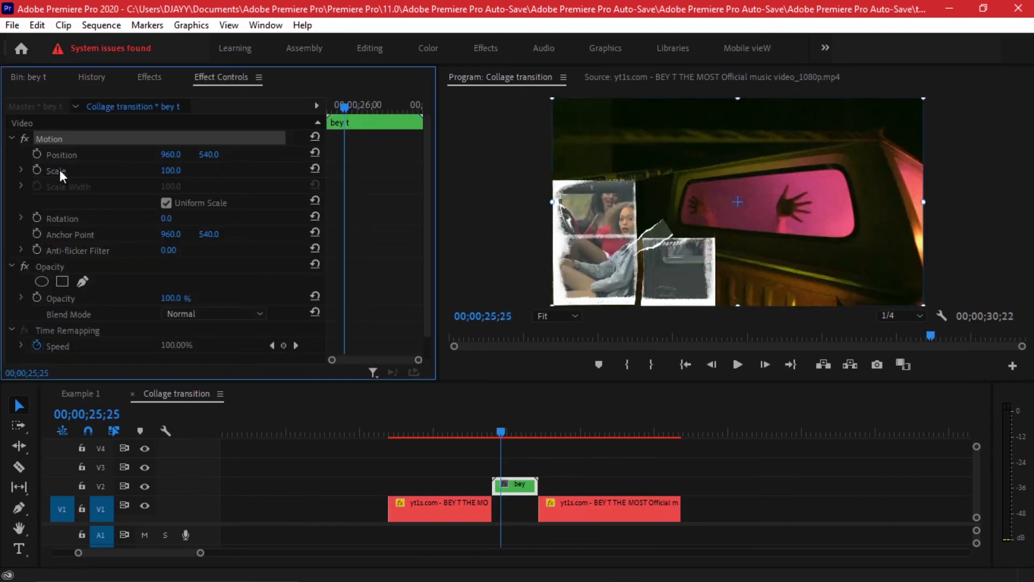
click(37, 170)
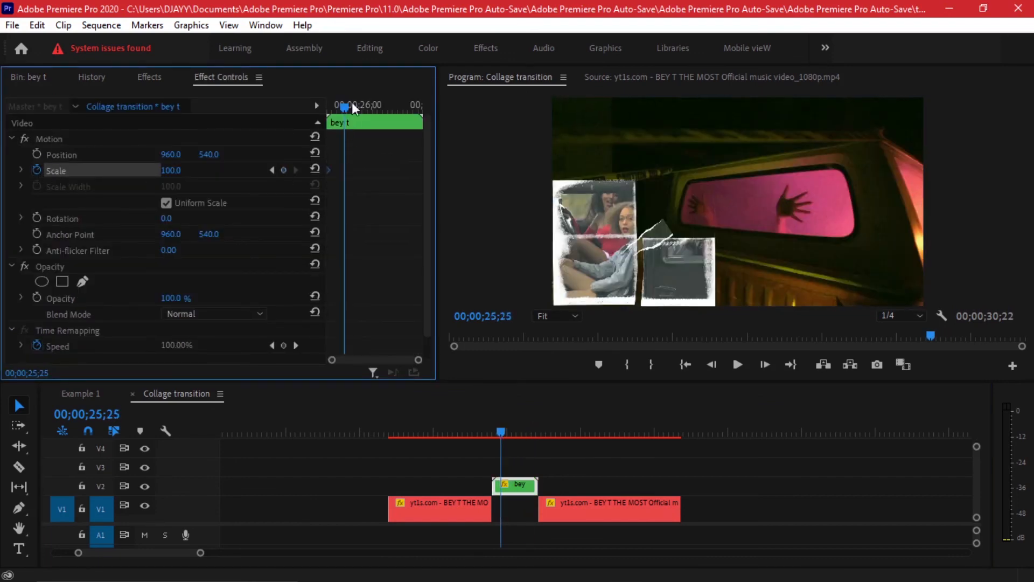
drag(351, 104, 396, 109)
drag(183, 175, 189, 175)
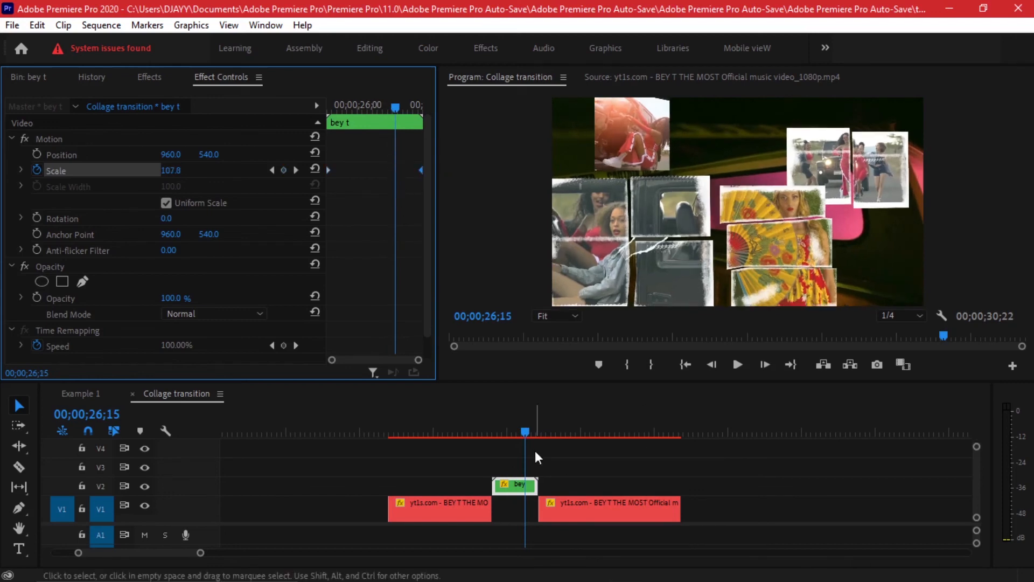
click(481, 429)
key(shift+Left)
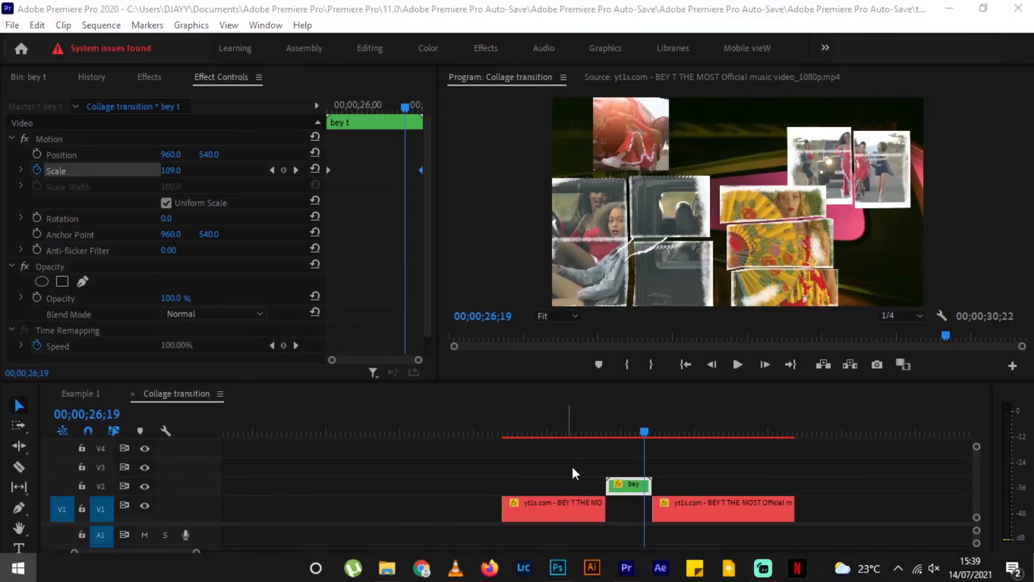
Trim the end of the bey t nest to 00;00;26;19 and close the gap before the second video clip.
click(572, 468)
scroll(661, 482, up, 3)
drag(643, 482, 625, 482)
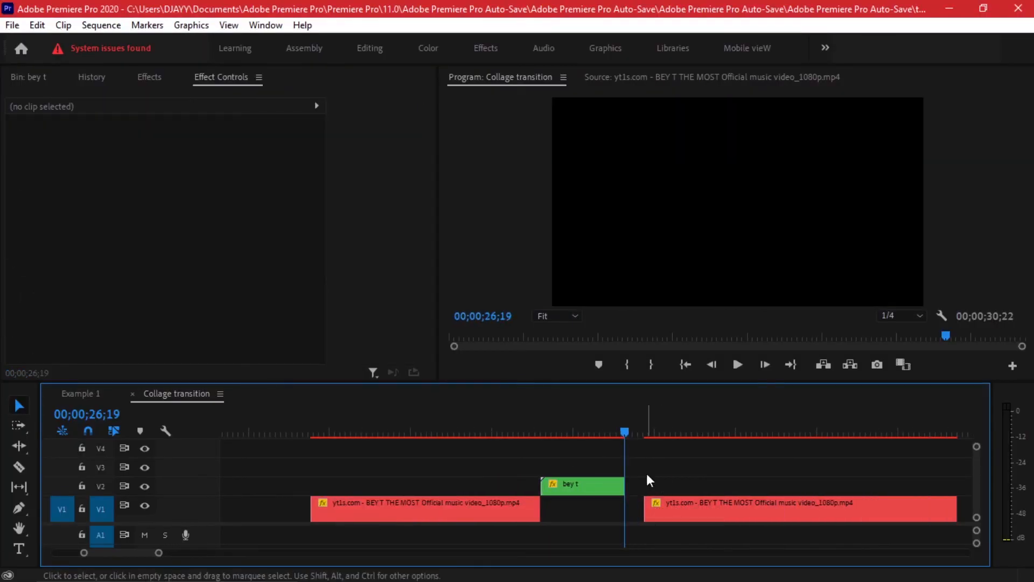
click(695, 509)
scroll(676, 474, down, 4)
click(626, 429)
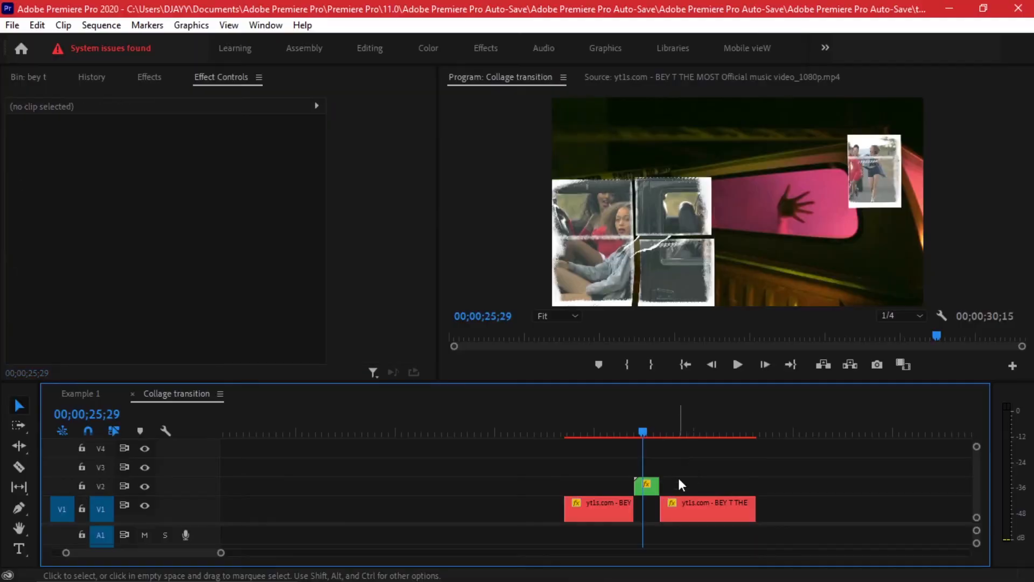
Delete the Scale keyframes of the bey t nest.
click(647, 488)
click(36, 170)
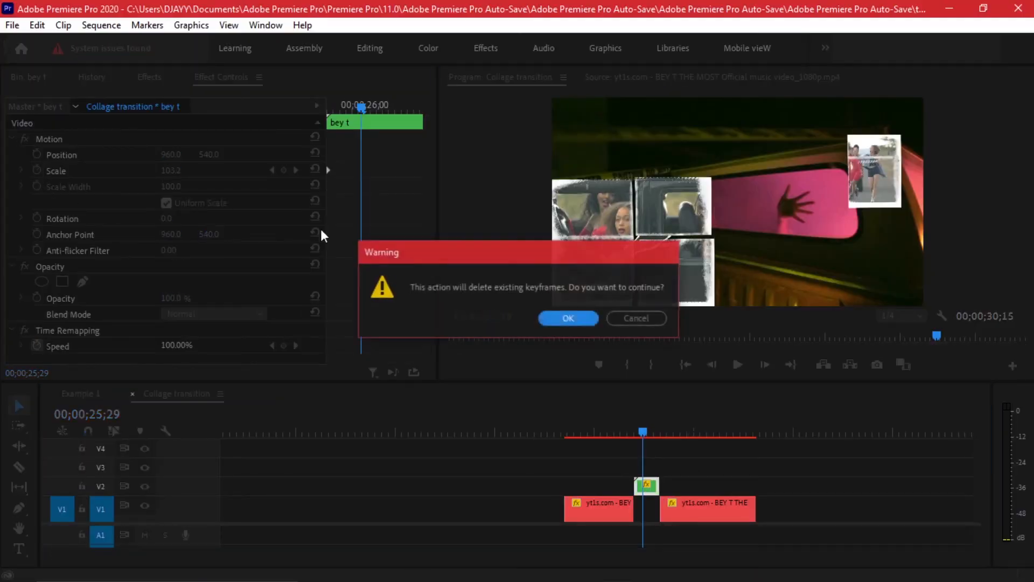
click(563, 320)
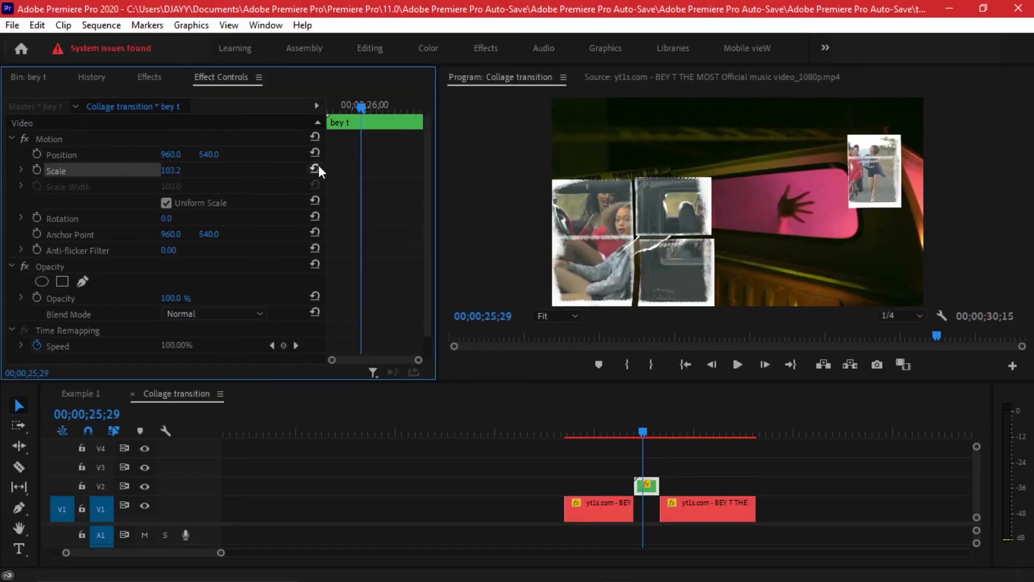
Reset the bey t nest's Scale to 100 and apply the Sapphire S_Shake video effect to the nest.
click(315, 168)
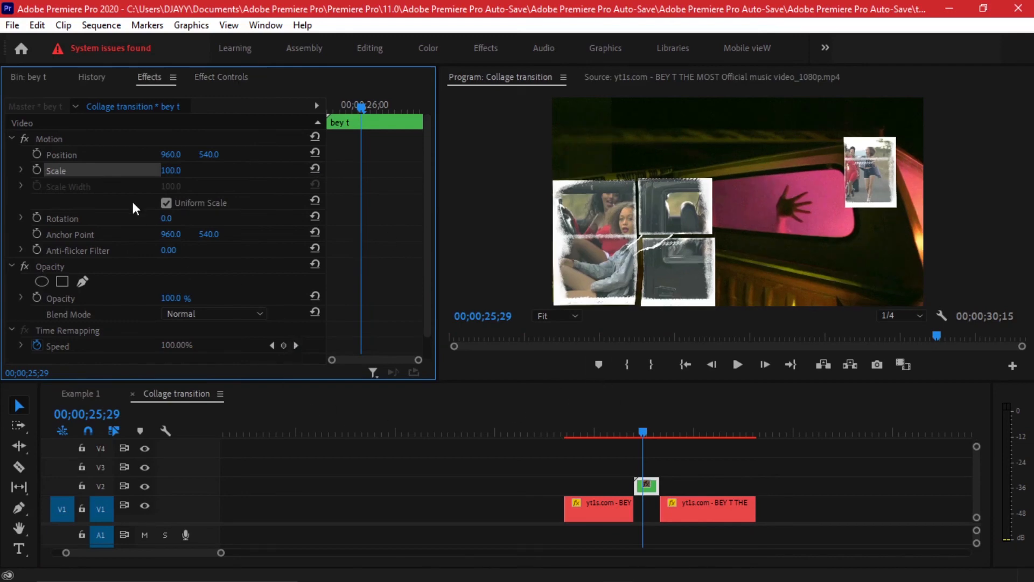
click(111, 95)
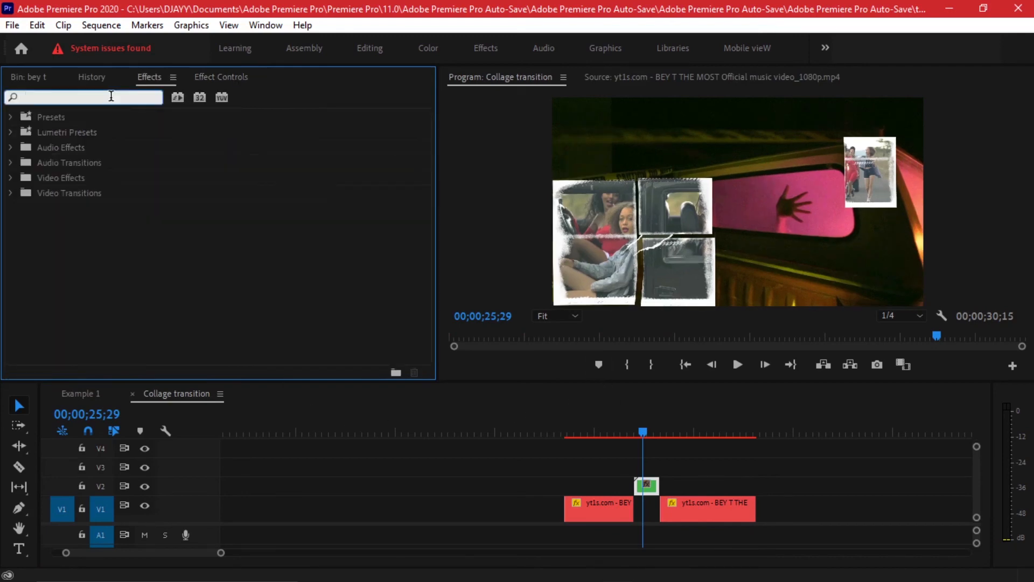
text(shake)
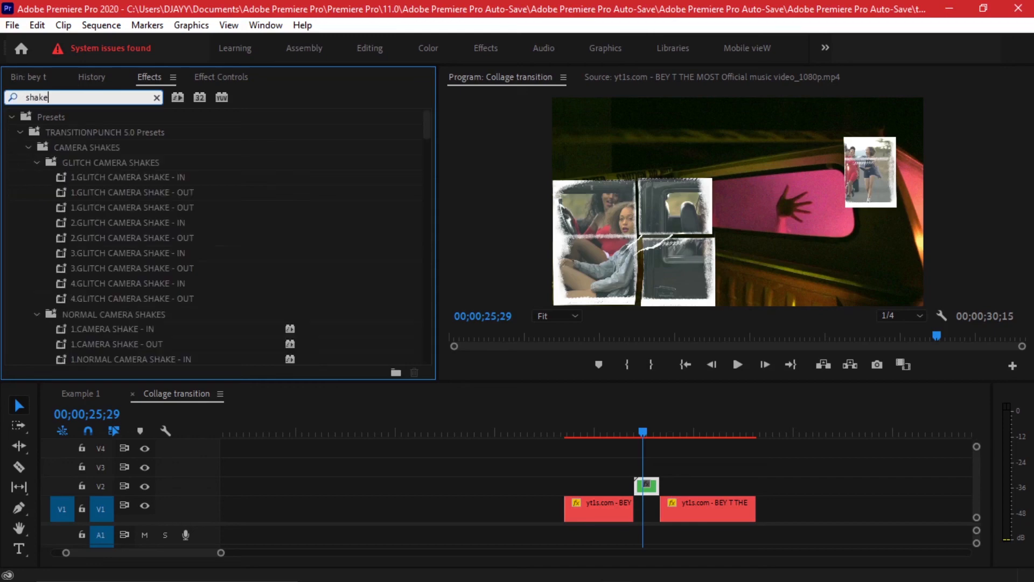
drag(69, 208, 653, 483)
scroll(654, 483, up, 3)
click(644, 485)
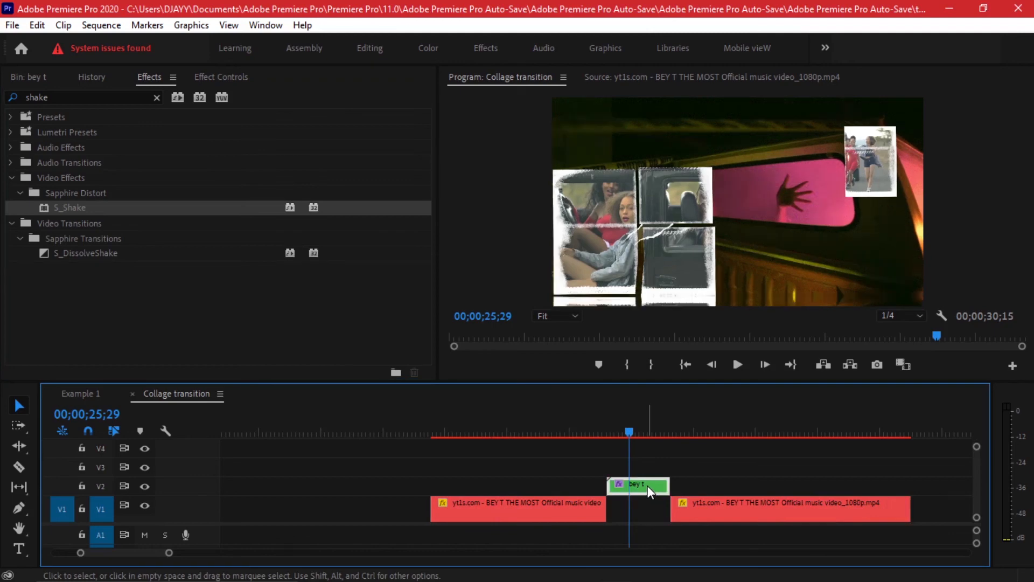
Show the nest's S_Shake settings and play back the transition from just before the bey t nest.
drag(607, 430, 588, 430)
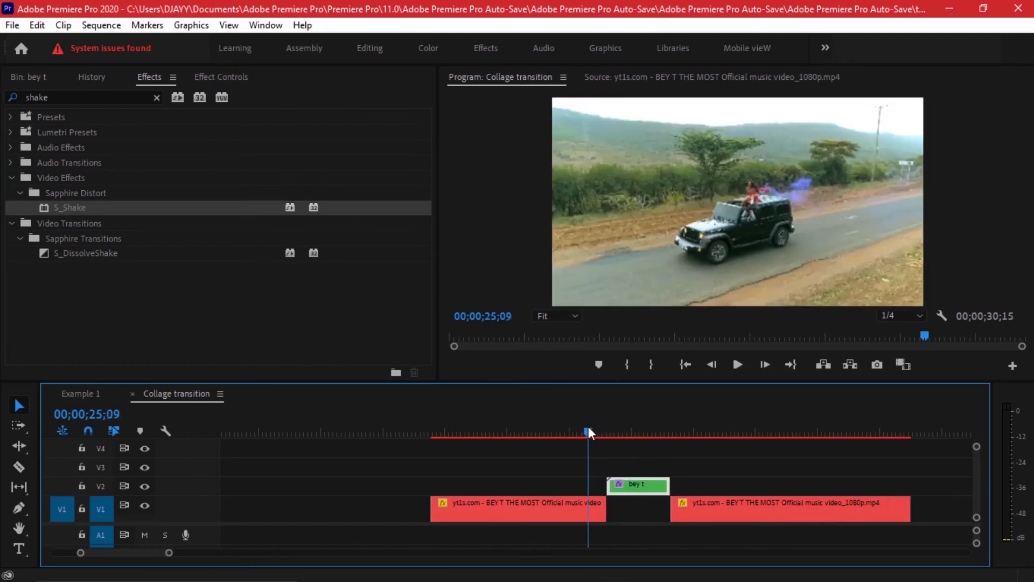
key(shift+5)
drag(425, 138, 425, 231)
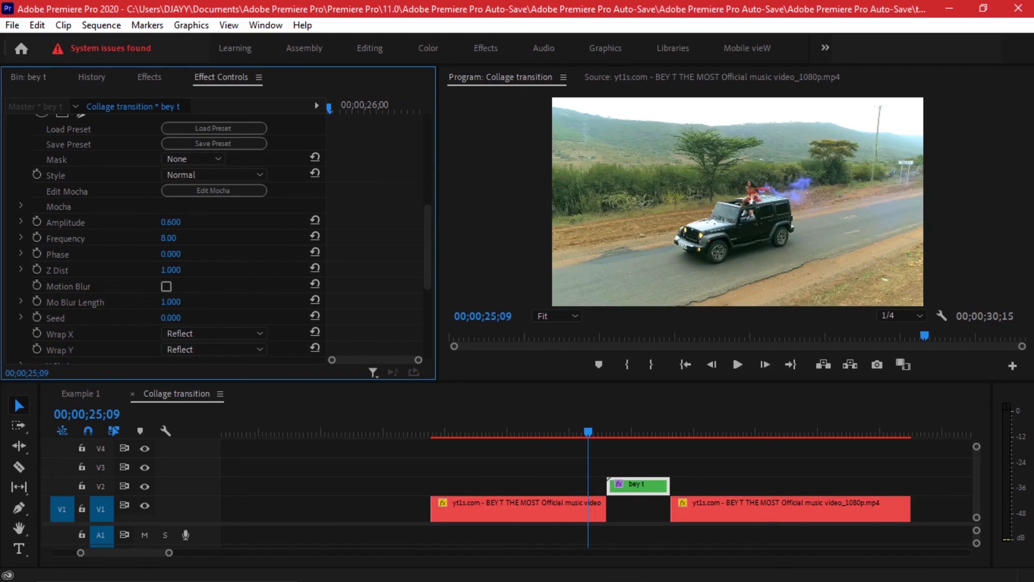
key(space)
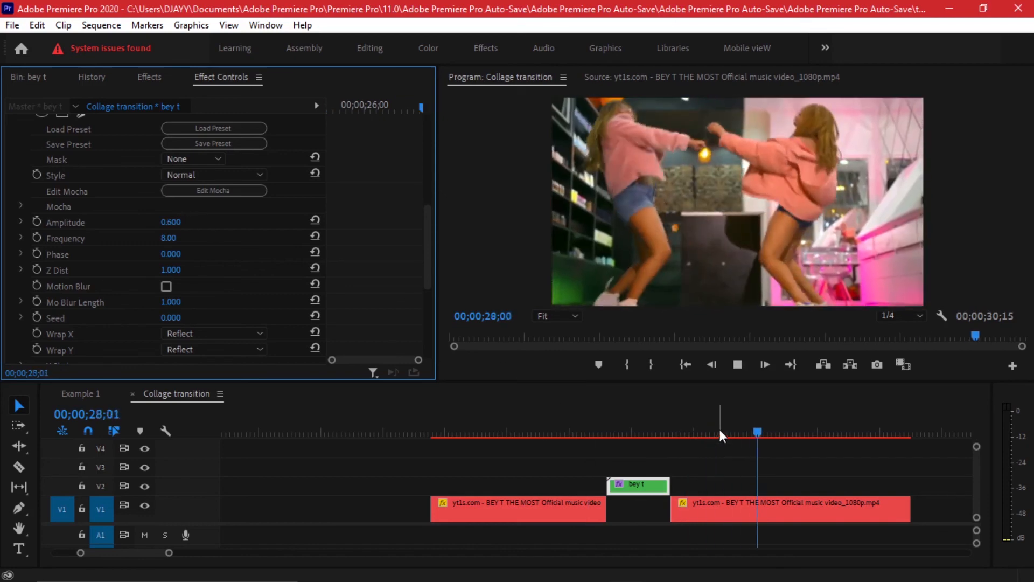
click(551, 427)
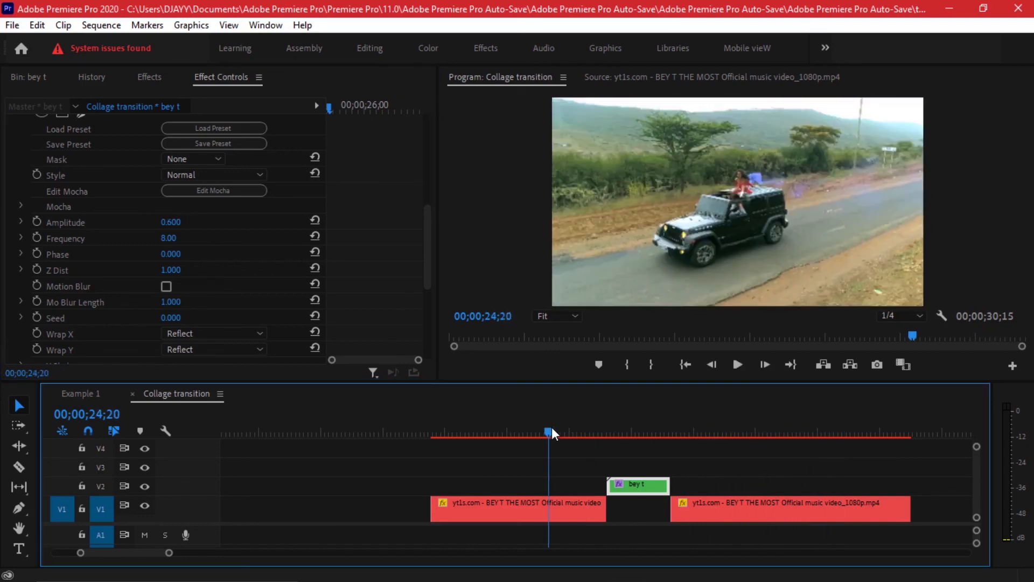